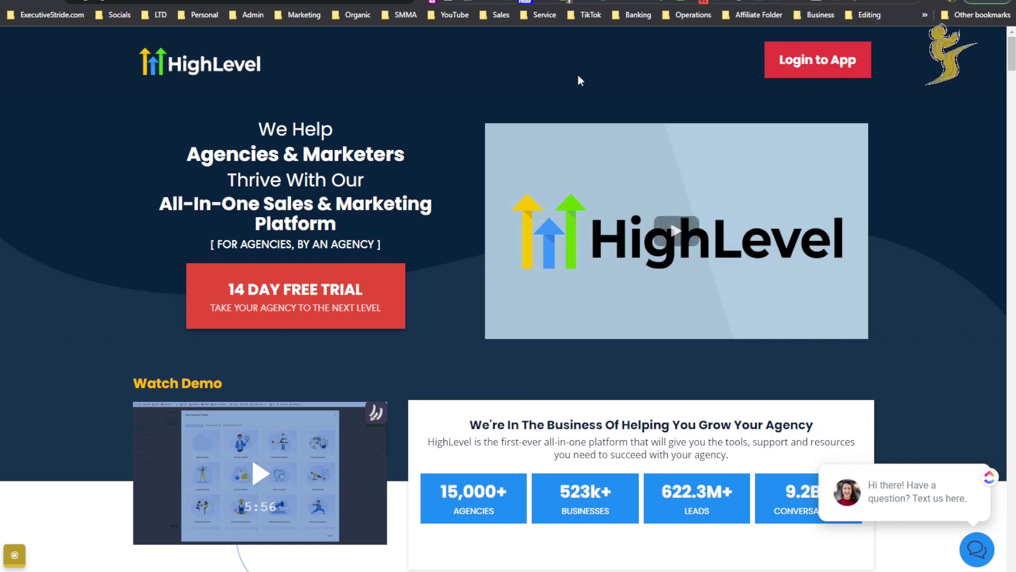
# Compare the plan prices on the Calendly and Acuity Scheduling pricing pages.
pyautogui.hotkey('ctrl', 'Tab')
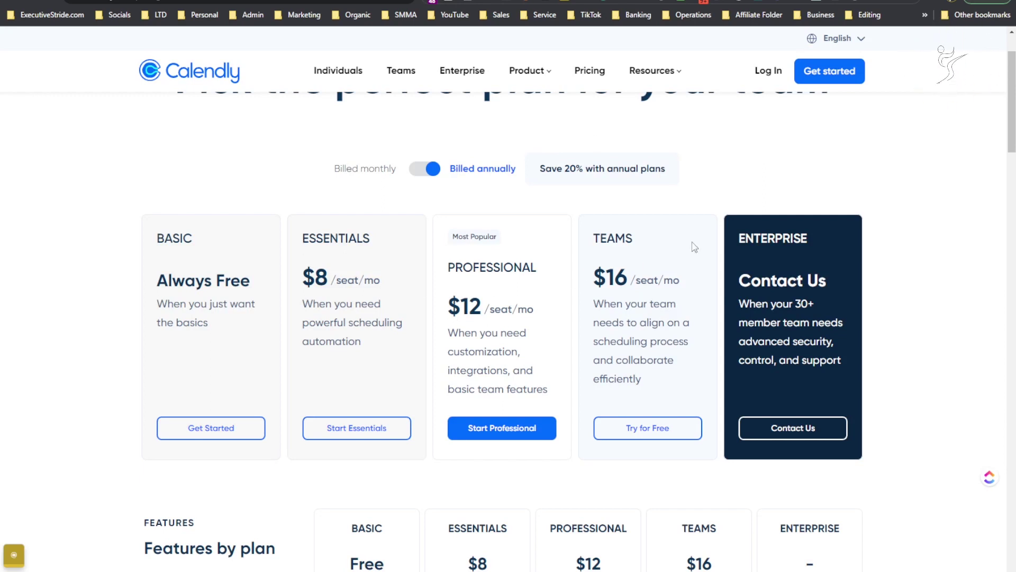
pyautogui.hotkey('ctrl', 'Tab')
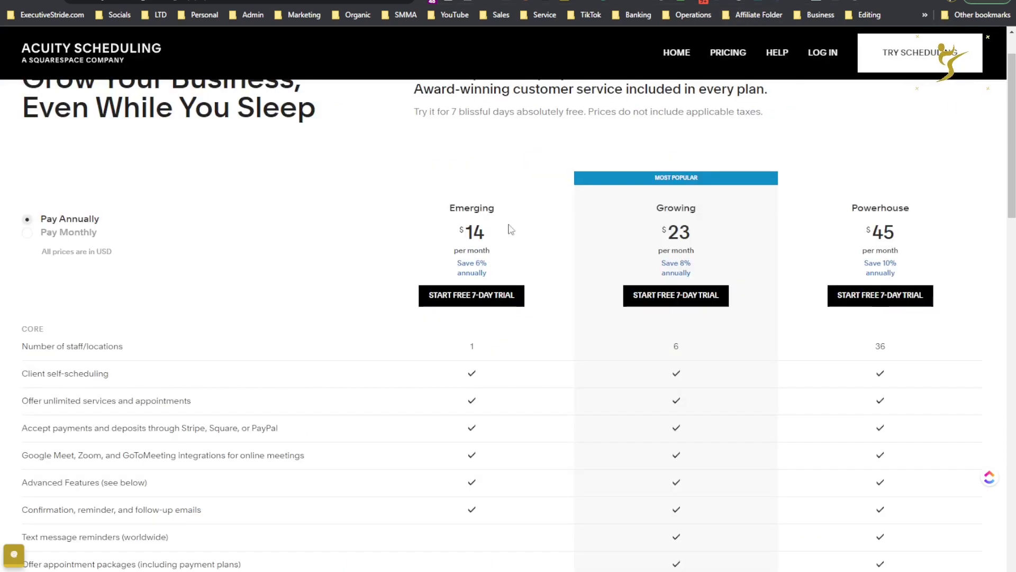
pyautogui.scroll(-1, 511, 227)
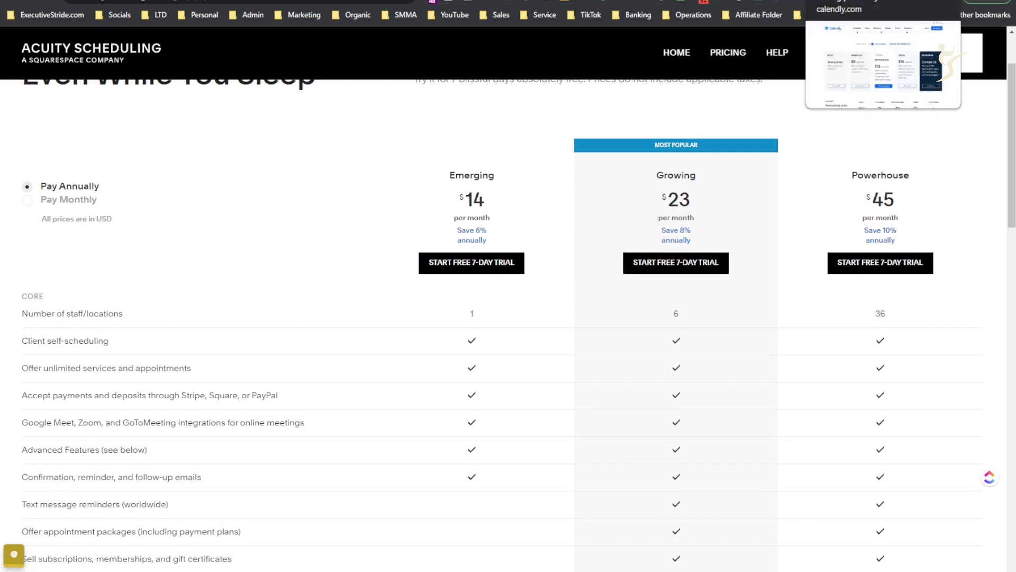
pyautogui.click(847, 4)
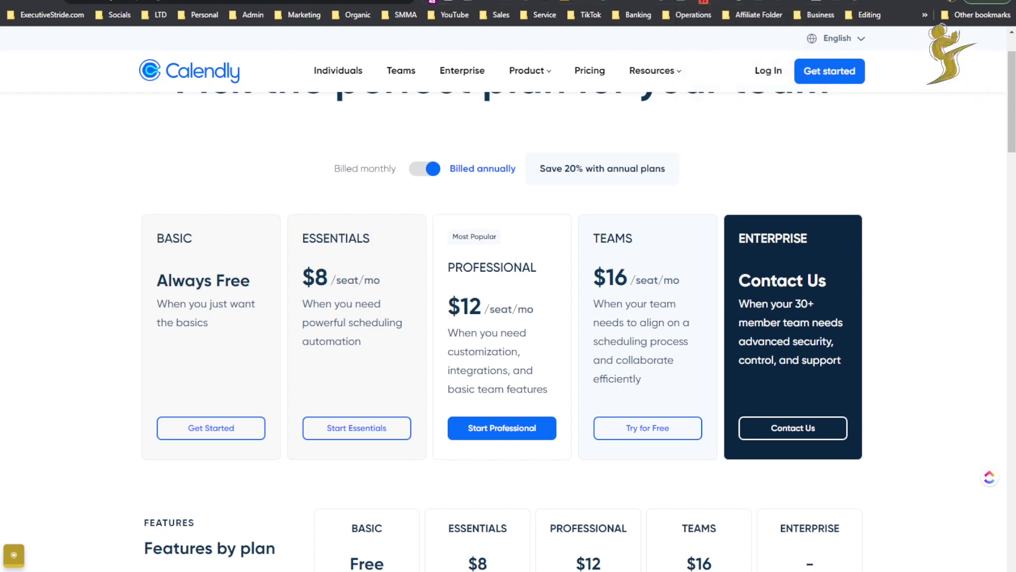
# Switch to the HighLevel site and examine its platform features through to the table comparing it with other tools.
pyautogui.hotkey('ctrl', 'Tab')
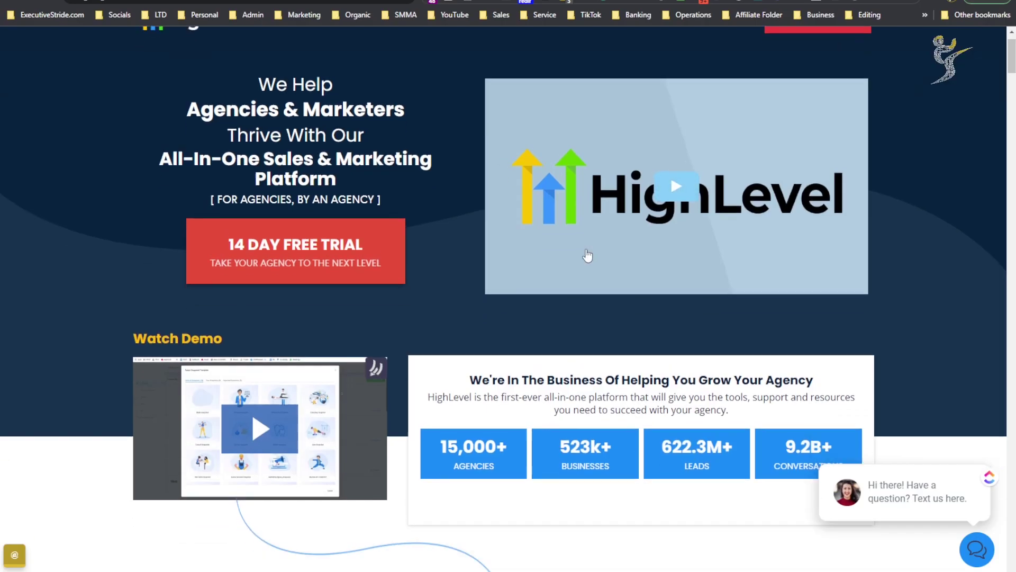
pyautogui.scroll(-20, 586, 249)
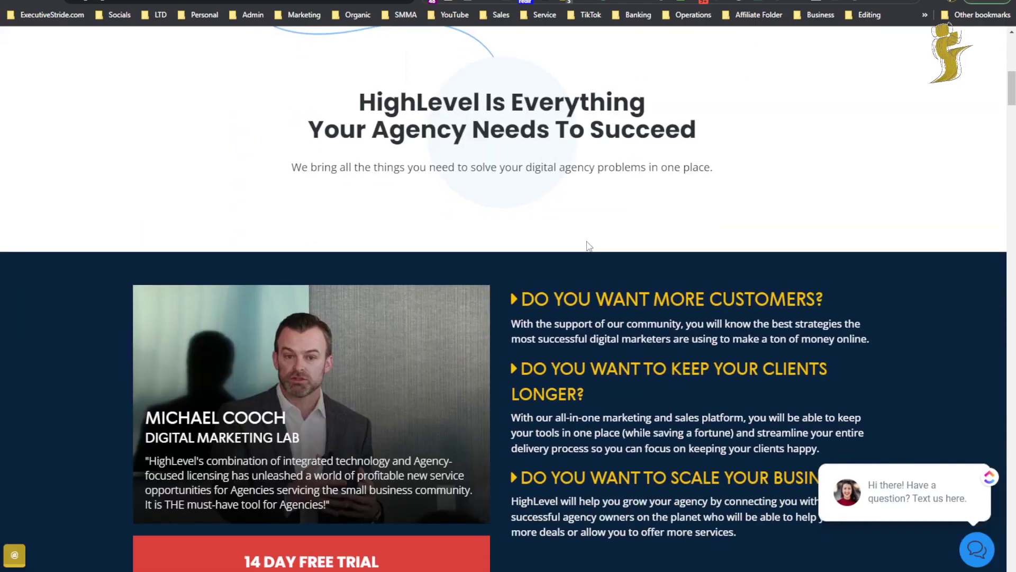
pyautogui.scroll(-10, 594, 258)
pyautogui.scroll(1, 593, 258)
pyautogui.scroll(-10, 593, 257)
pyautogui.scroll(5, 621, 214)
pyautogui.scroll(8, 621, 213)
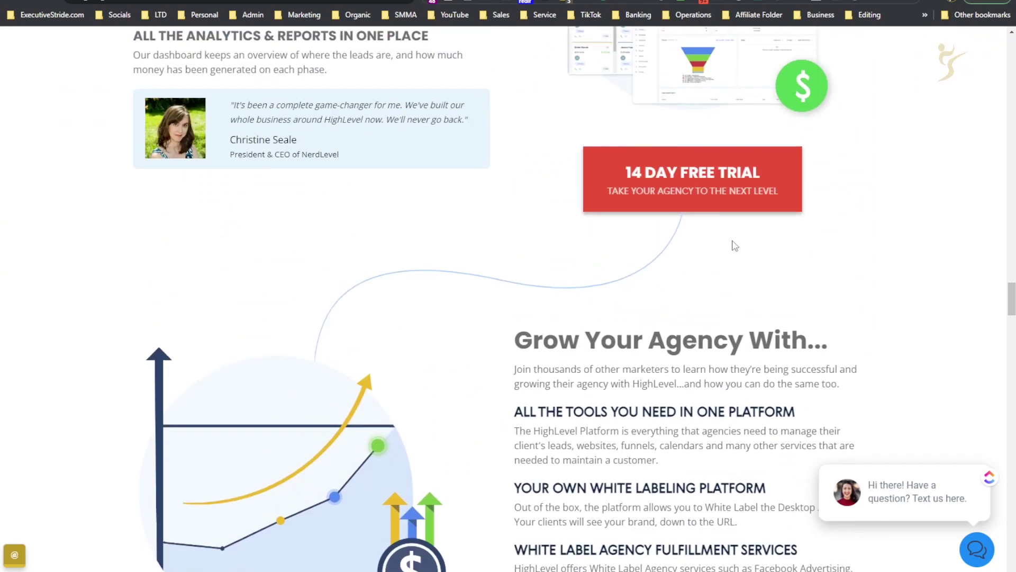
pyautogui.scroll(-20, 730, 249)
pyautogui.scroll(-6, 719, 254)
pyautogui.scroll(11, 706, 274)
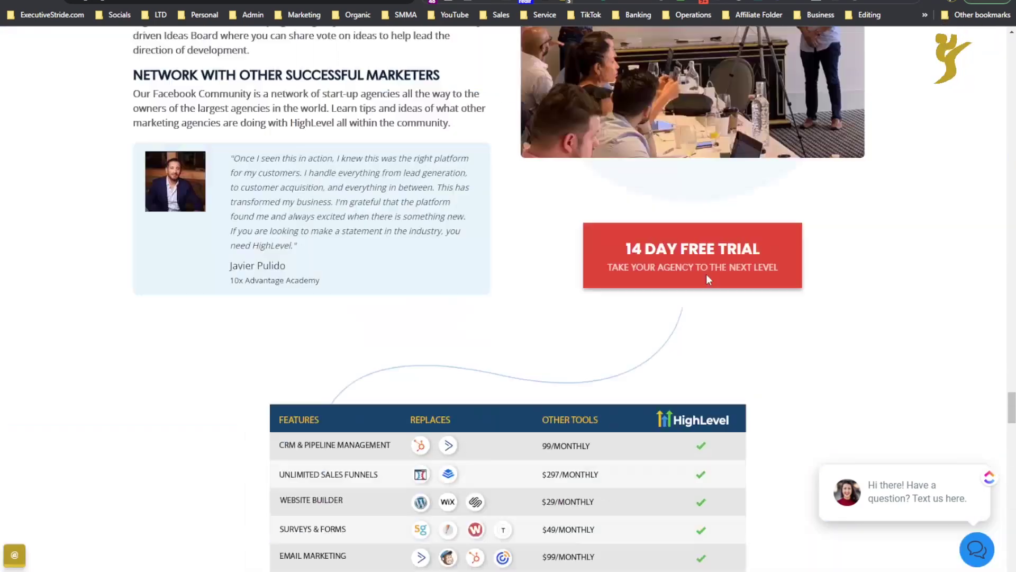
pyautogui.scroll(-4, 482, 411)
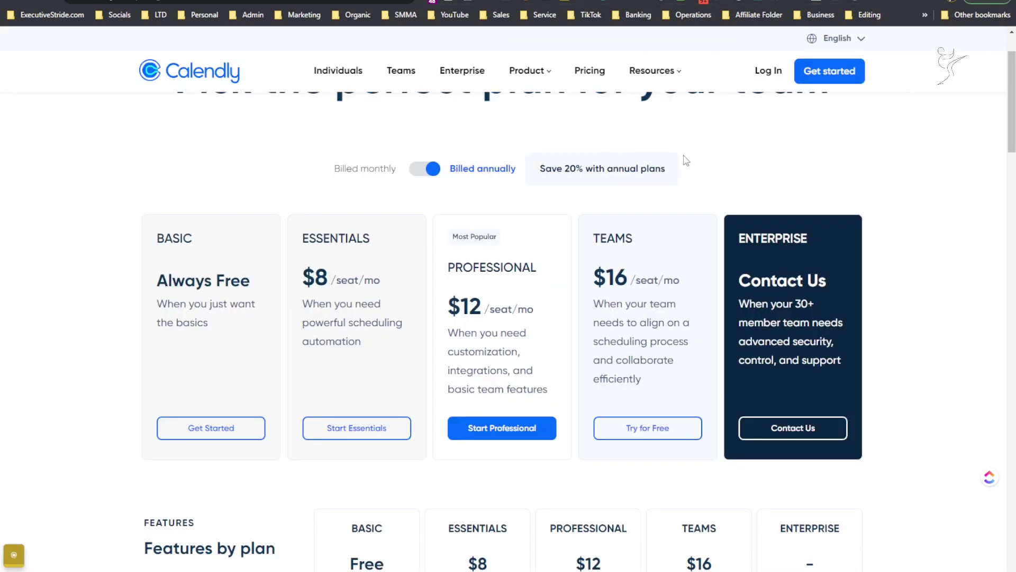
# Show Calendly's plan prices billed monthly and review the Teams plan's price per seat.
pyautogui.scroll(2, 693, 166)
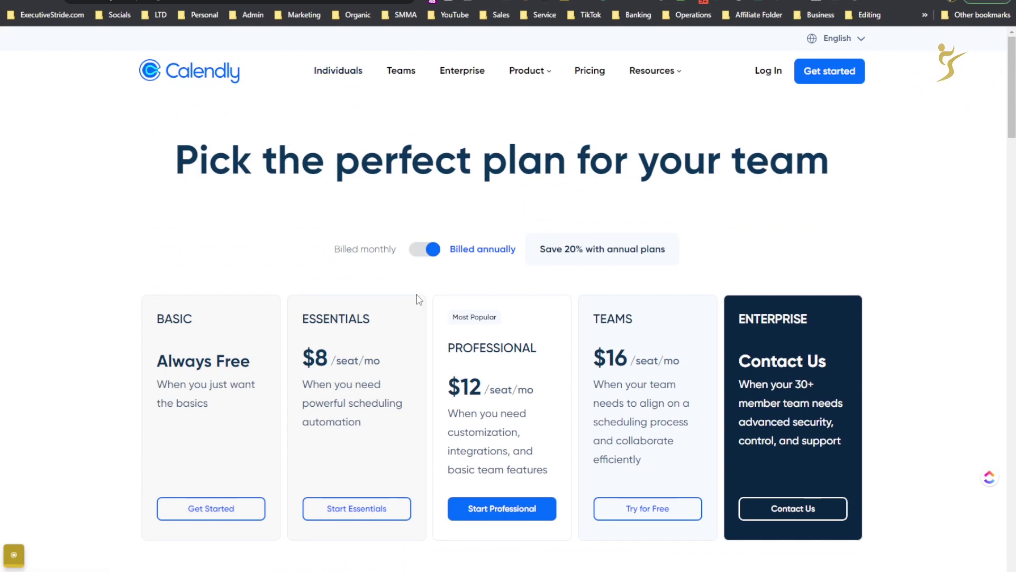
pyautogui.click(426, 246)
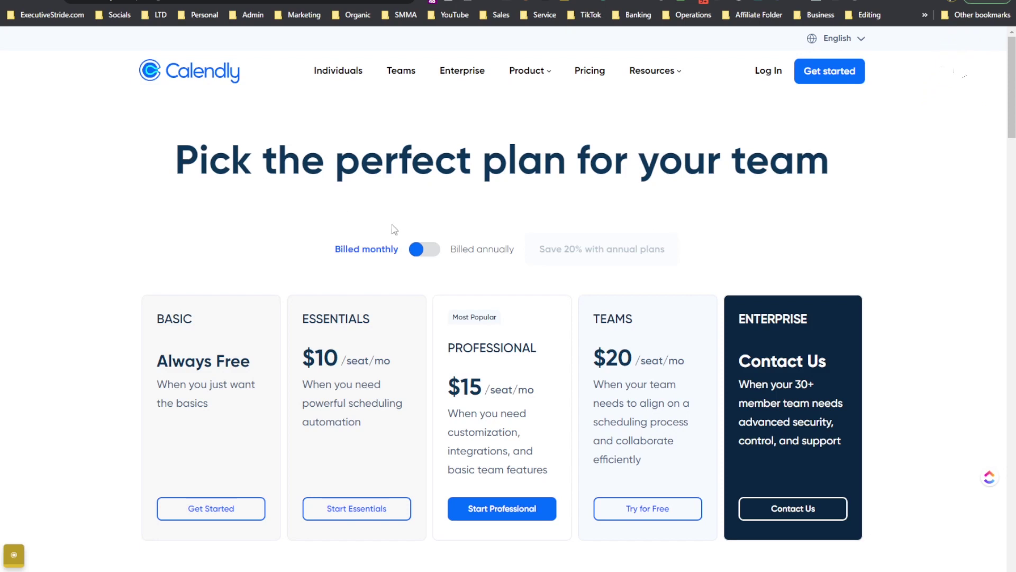
pyautogui.click(419, 251)
pyautogui.click(419, 252)
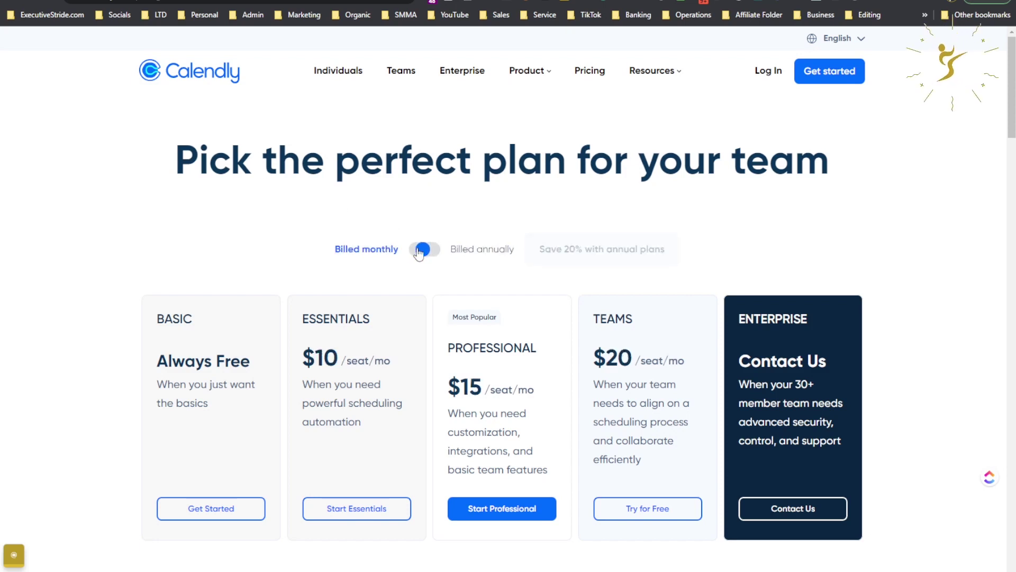
pyautogui.moveTo(619, 356); pyautogui.dragTo(465, 362)
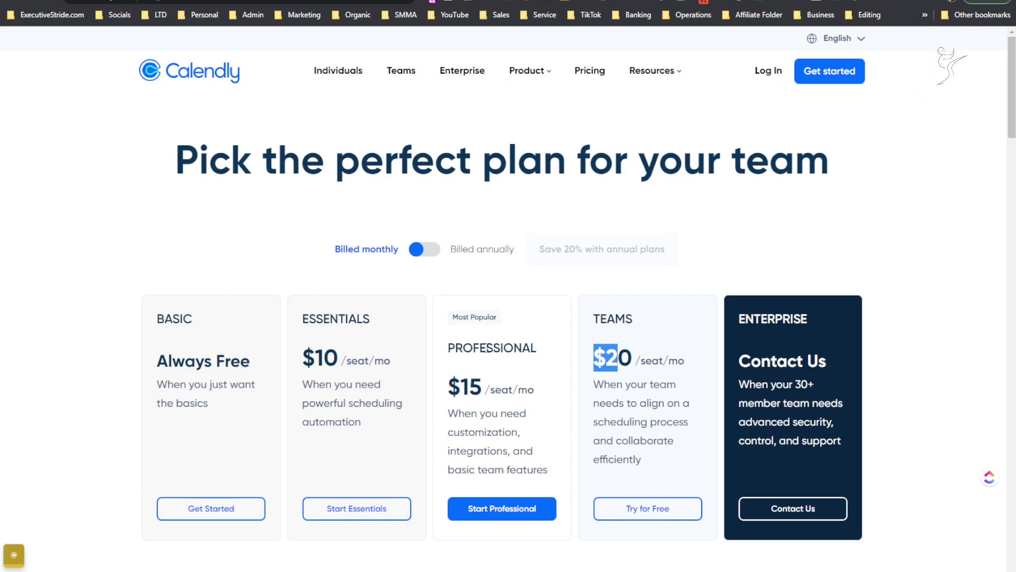
# Examine the core features in Calendly's features-by-plan table, focusing on what the Basic plan includes.
pyautogui.scroll(-12, 575, 372)
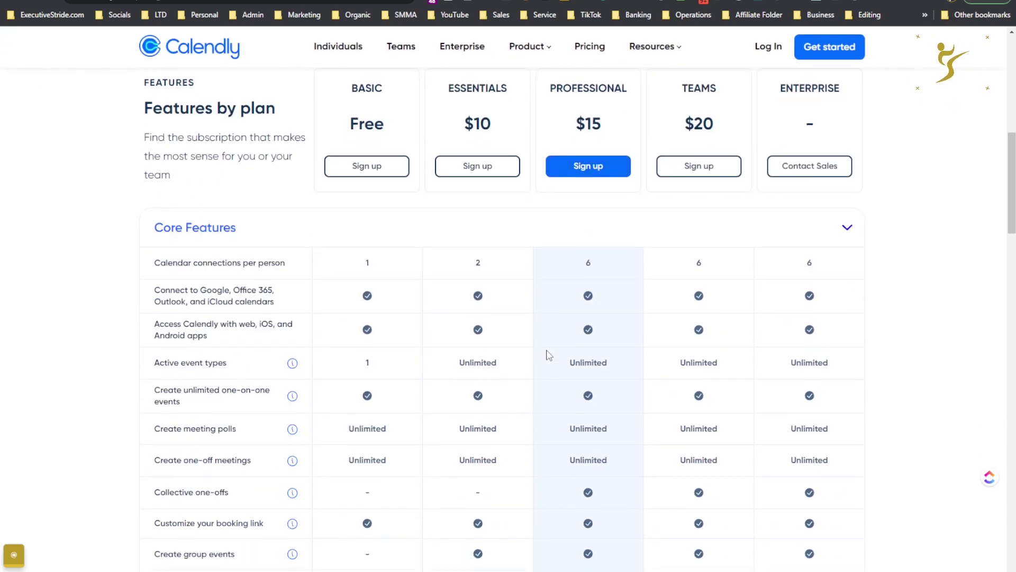
pyautogui.scroll(4, 549, 355)
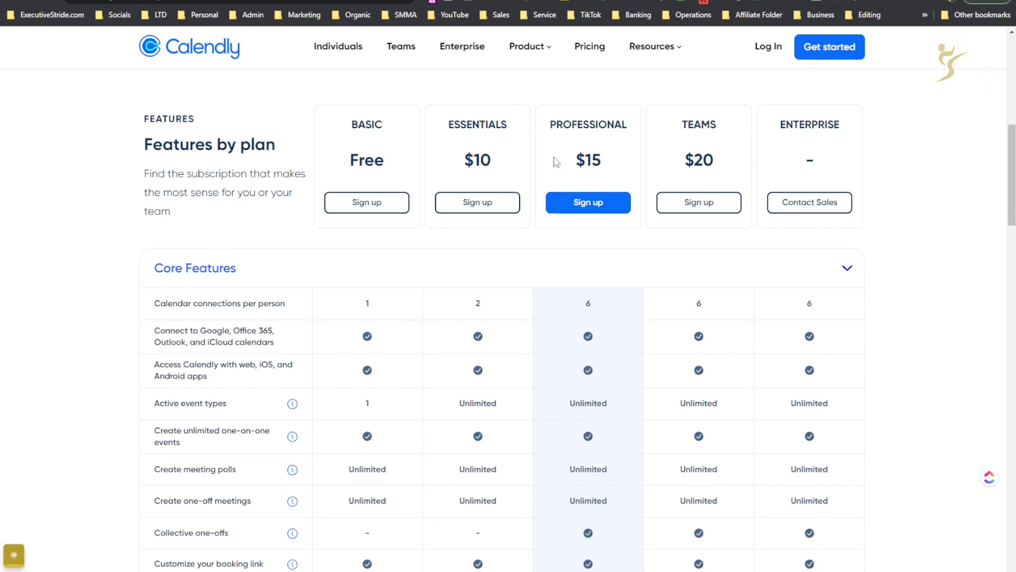
pyautogui.scroll(-3, 615, 204)
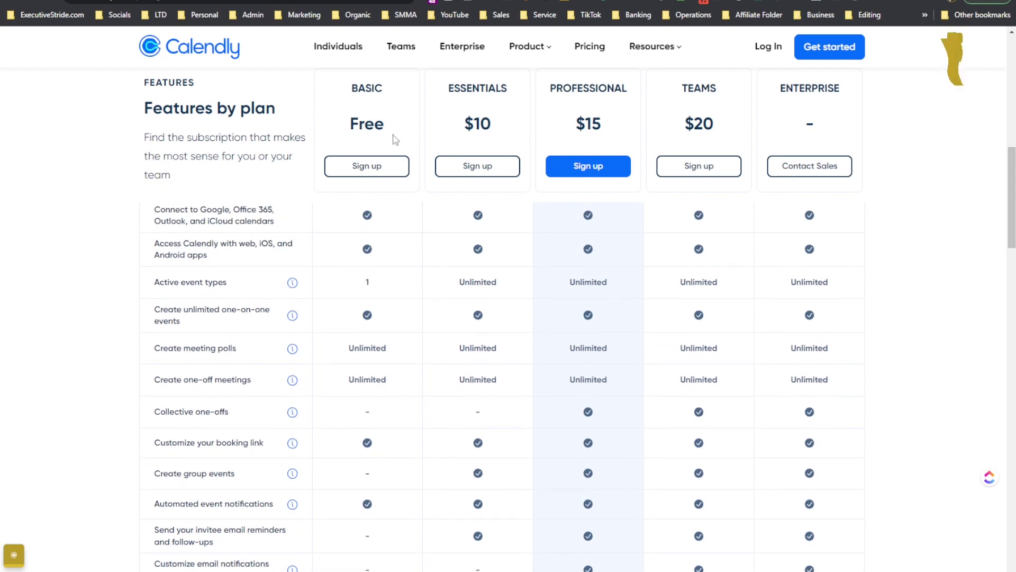
pyautogui.moveTo(379, 123); pyautogui.dragTo(340, 175)
pyautogui.scroll(-5, 371, 360)
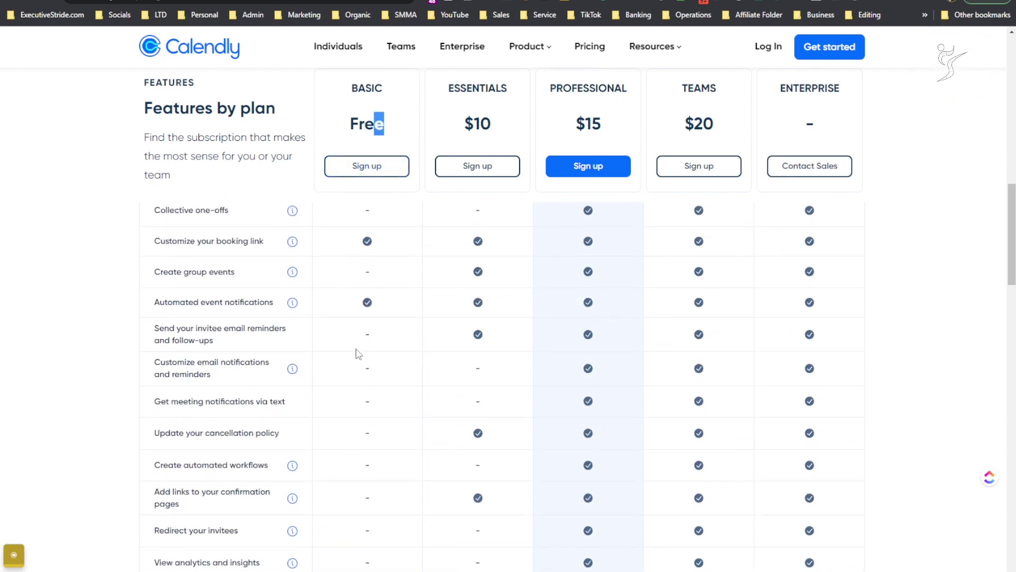
pyautogui.scroll(-1, 360, 330)
pyautogui.scroll(3, 365, 329)
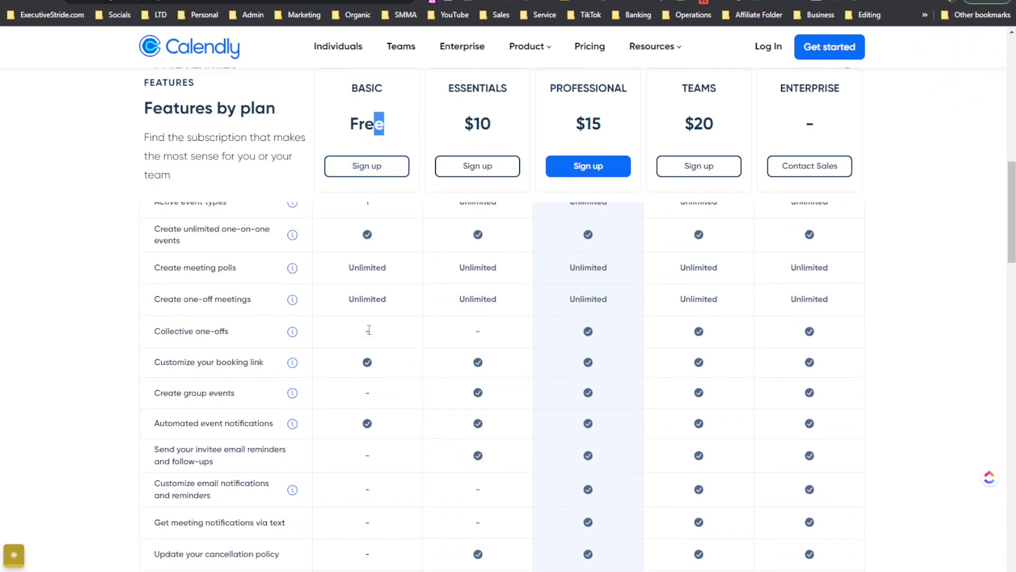
pyautogui.scroll(-4, 317, 281)
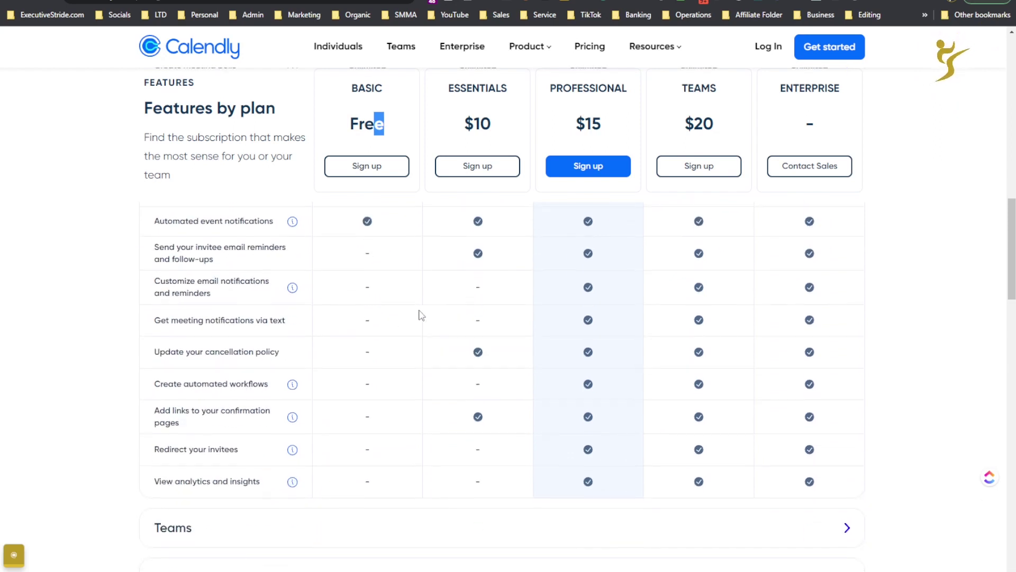
# Check which Calendly plans offer invitee redirects and confirmation page links, comparing Professional with the other plans.
pyautogui.moveTo(225, 449); pyautogui.dragTo(286, 452)
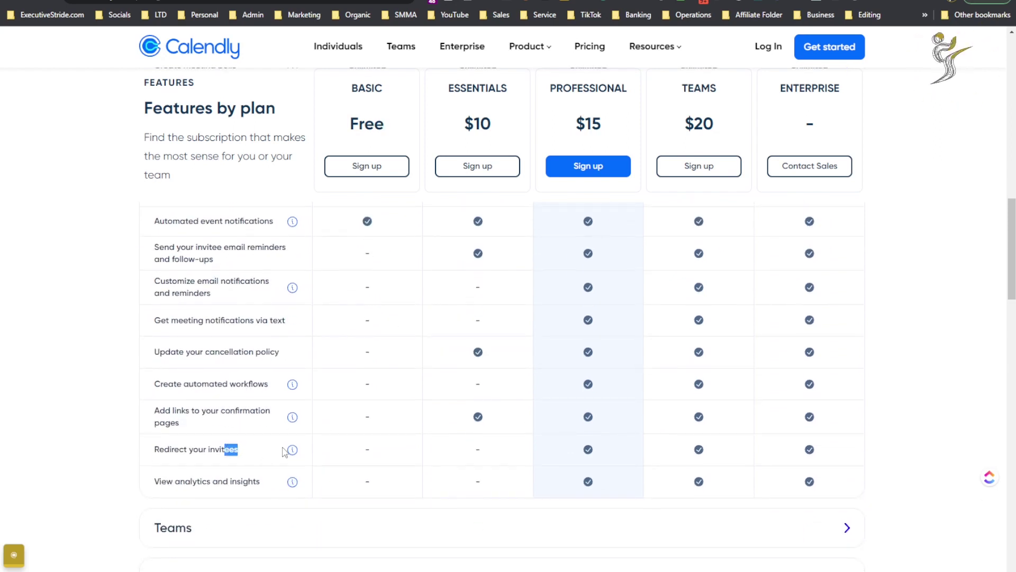
pyautogui.moveTo(577, 88); pyautogui.dragTo(550, 89)
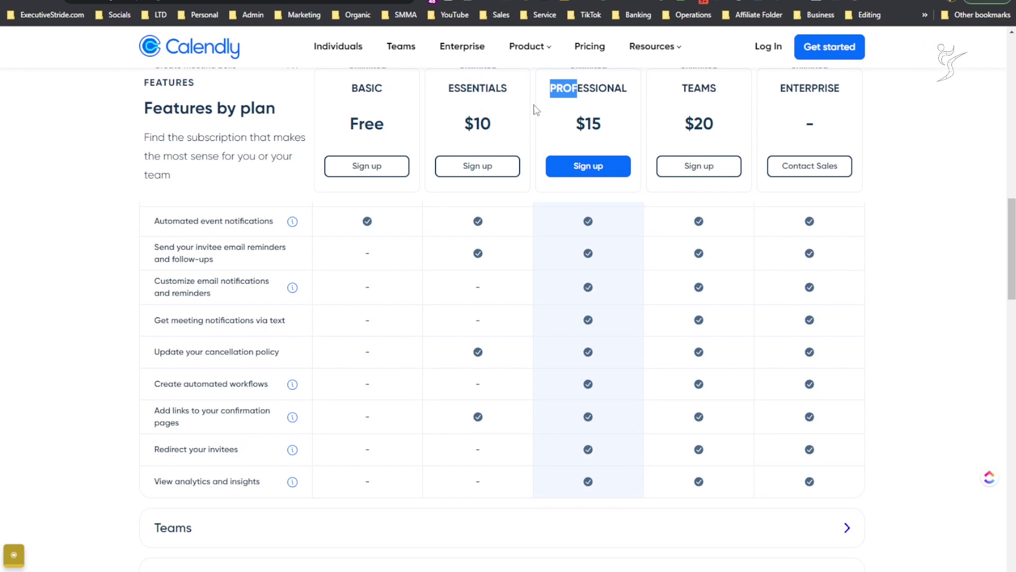
pyautogui.click(189, 415)
pyautogui.scroll(5, 778, 381)
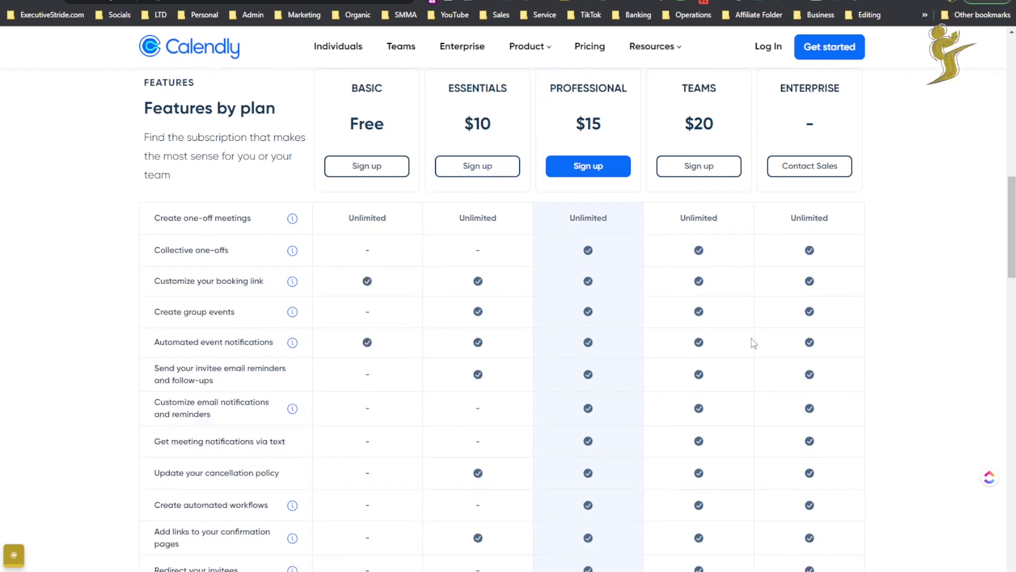
pyautogui.scroll(3, 645, 265)
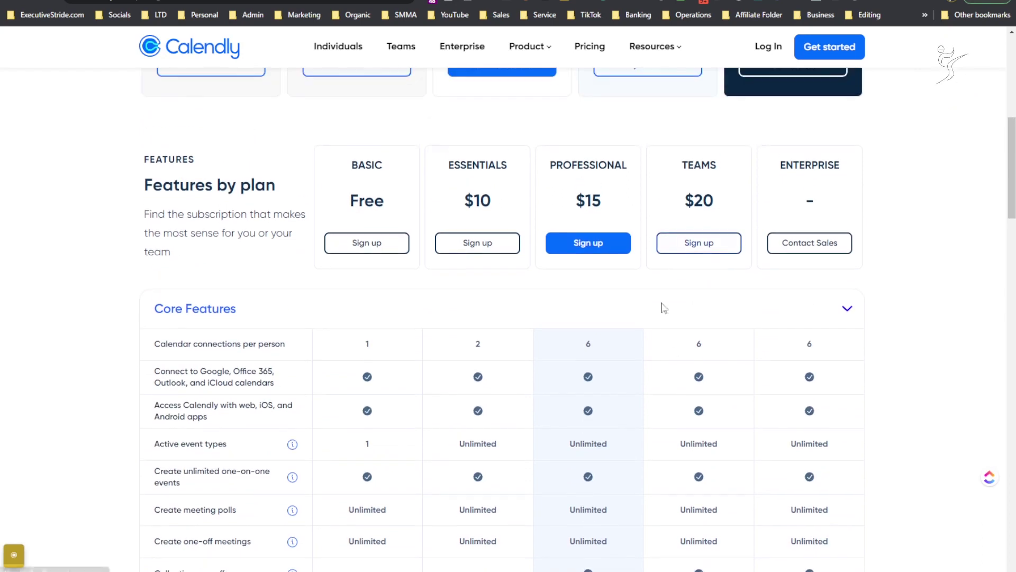
pyautogui.scroll(-10, 667, 360)
pyautogui.scroll(15, 709, 360)
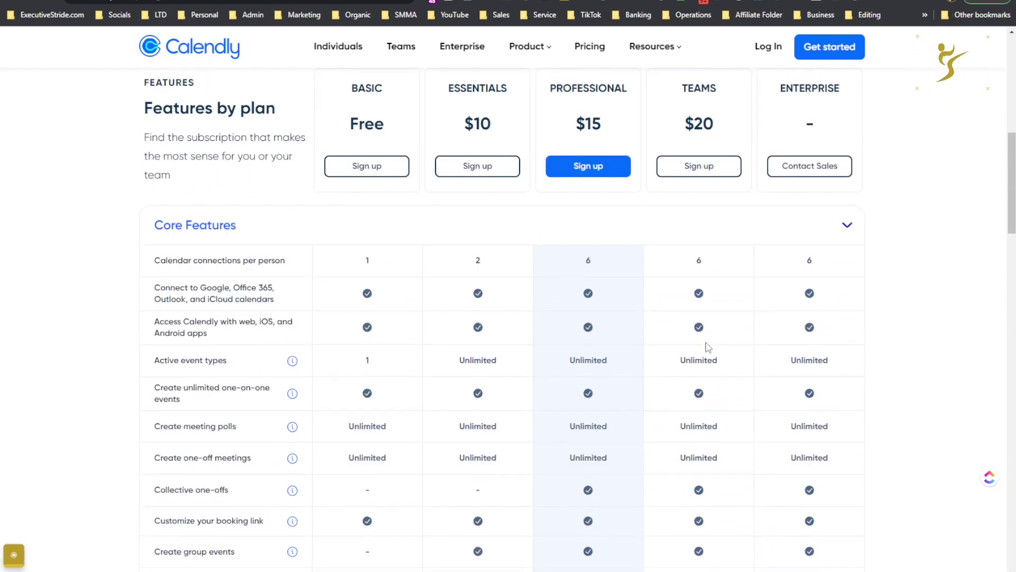
pyautogui.scroll(-3, 676, 353)
pyautogui.scroll(3, 637, 211)
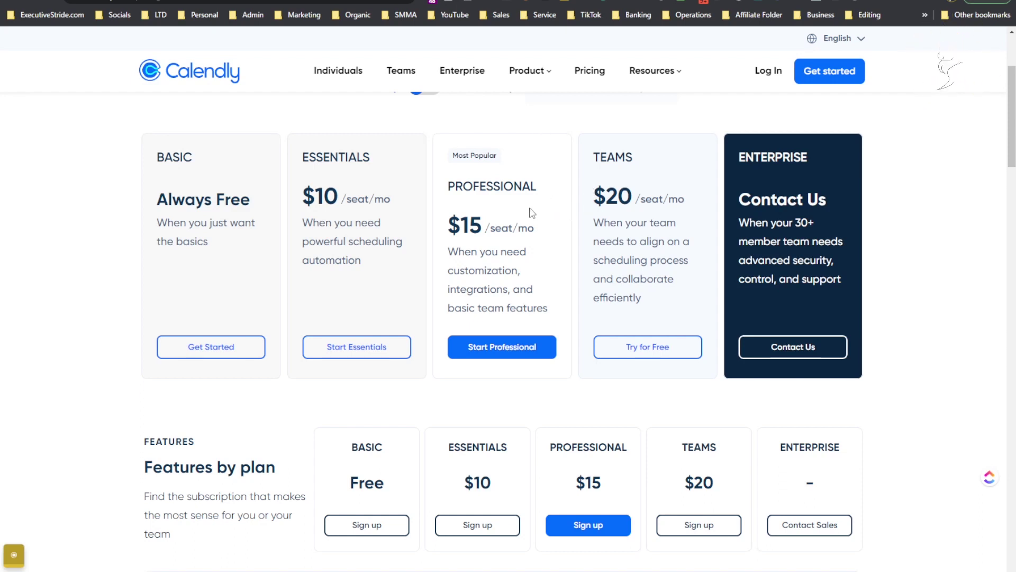
# Review the Calendly Professional plan's monthly price per seat in the plan cards.
pyautogui.scroll(-4, 603, 283)
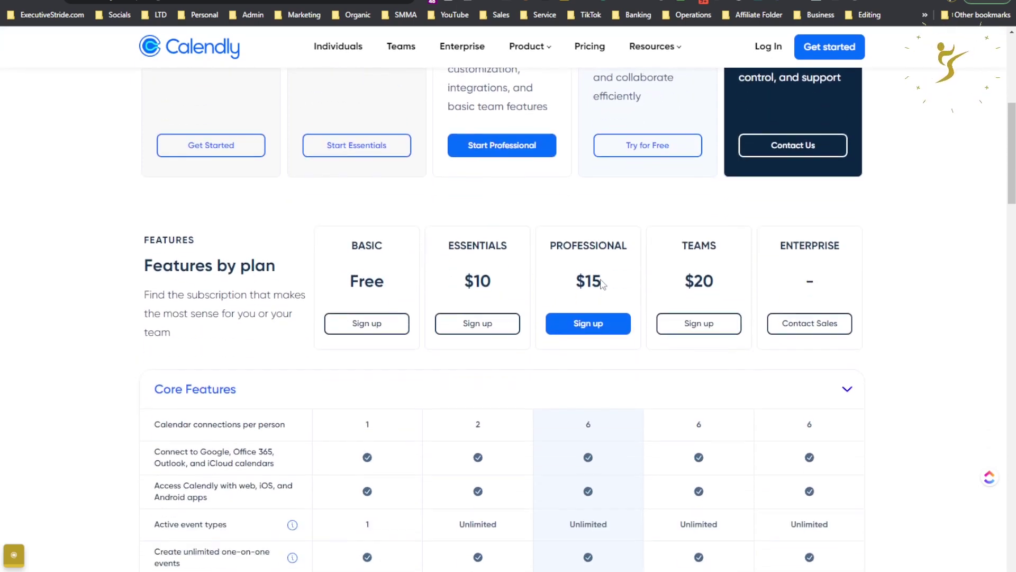
pyautogui.scroll(3, 600, 285)
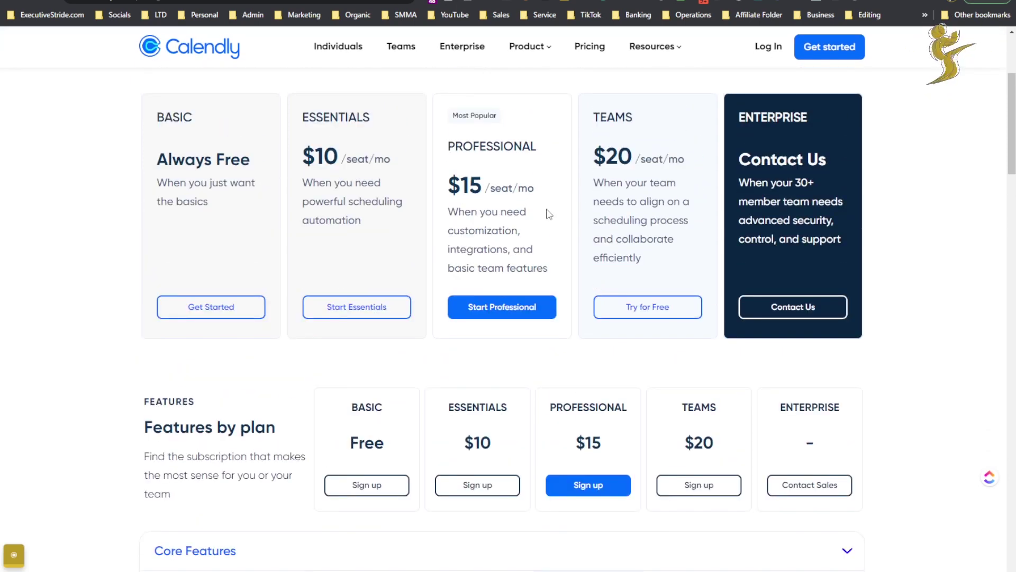
pyautogui.moveTo(534, 188); pyautogui.dragTo(449, 205)
pyautogui.click(599, 178)
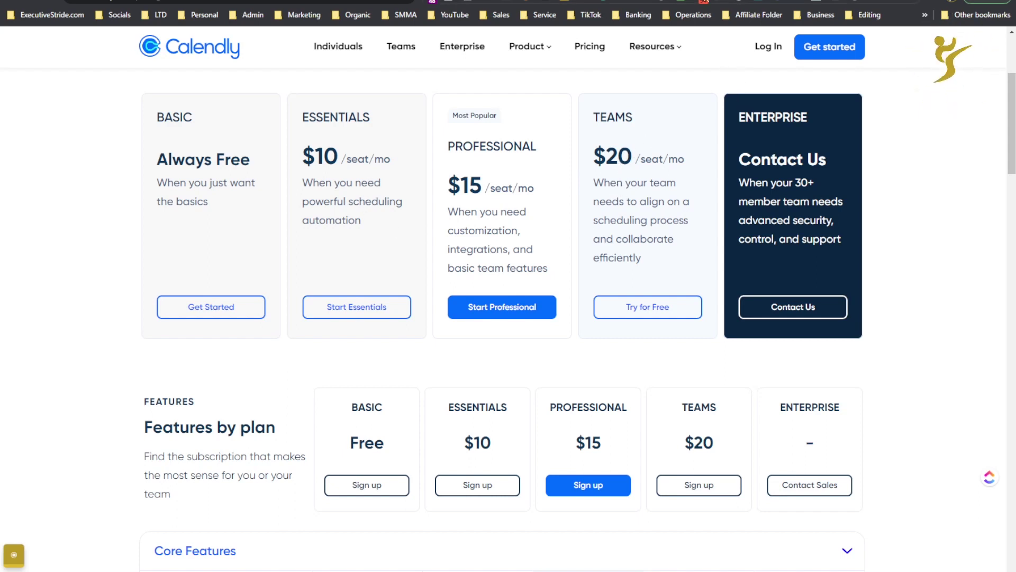
# Return to HighLevel's tool comparison table, then switch to the Stride Sales CRM app's calendar area.
pyautogui.click(699, 2)
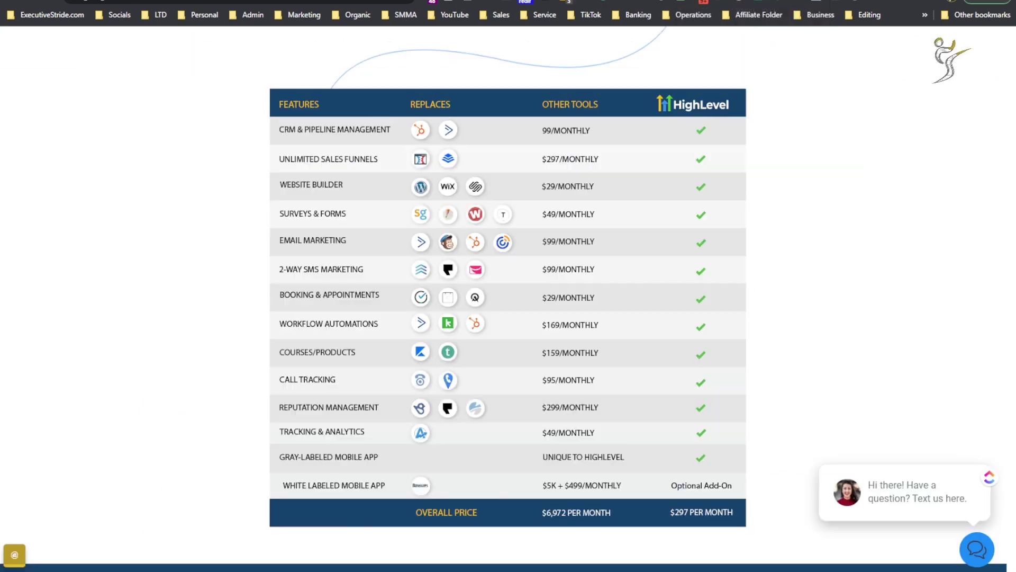
pyautogui.moveTo(683, 1)
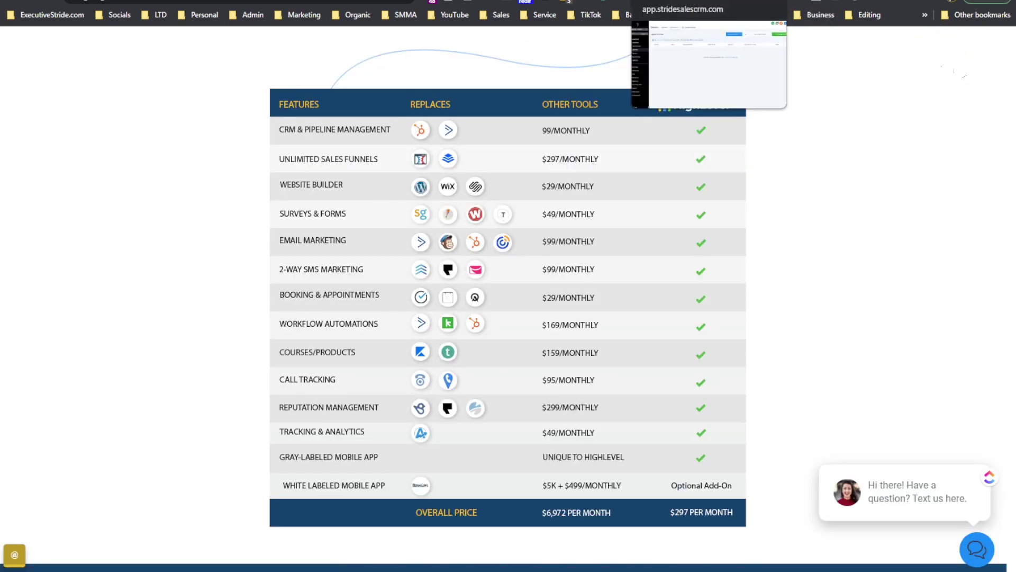
pyautogui.click(683, 3)
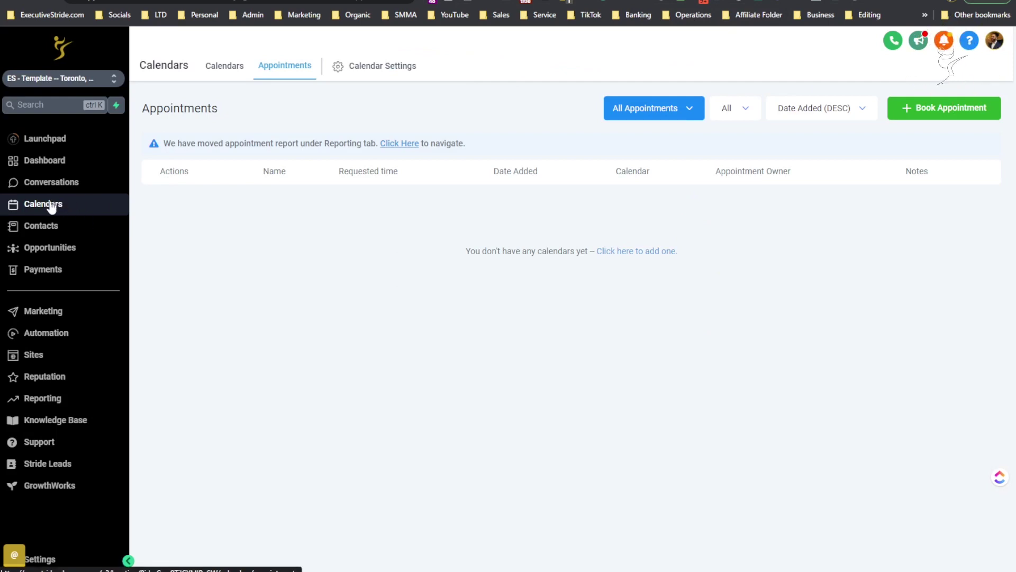
# Open the Calendars view, read its notice about creating or assigning a calendar, and go to the calendar settings.
pyautogui.click(226, 71)
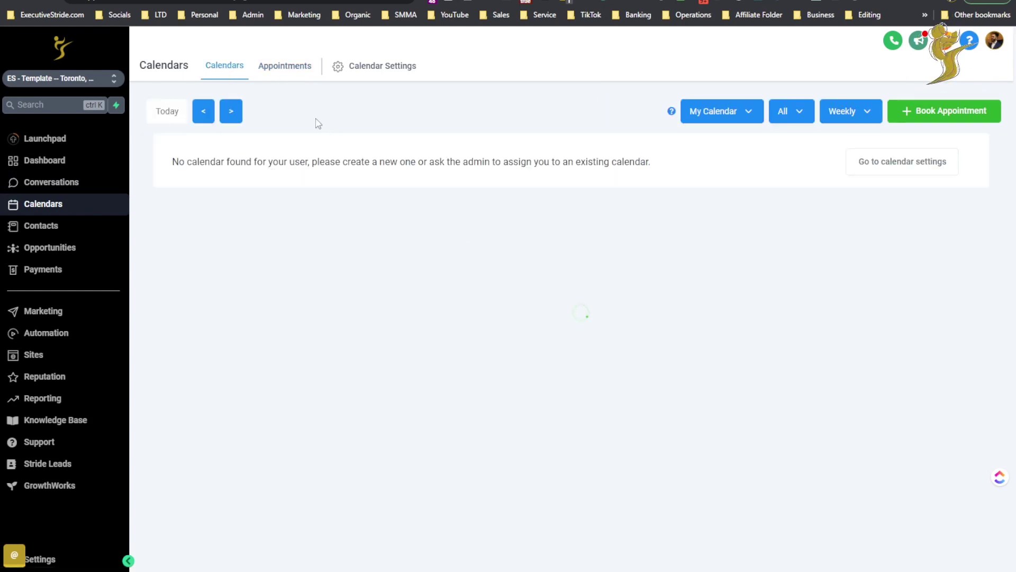
pyautogui.moveTo(204, 161); pyautogui.dragTo(442, 163)
pyautogui.click(349, 160)
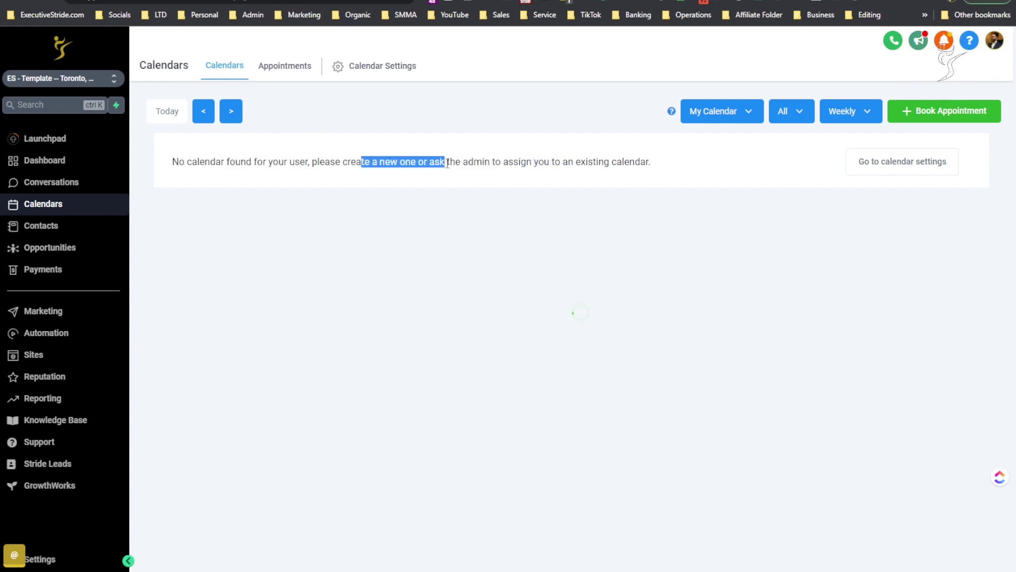
pyautogui.click(449, 162)
pyautogui.moveTo(599, 165); pyautogui.dragTo(655, 168)
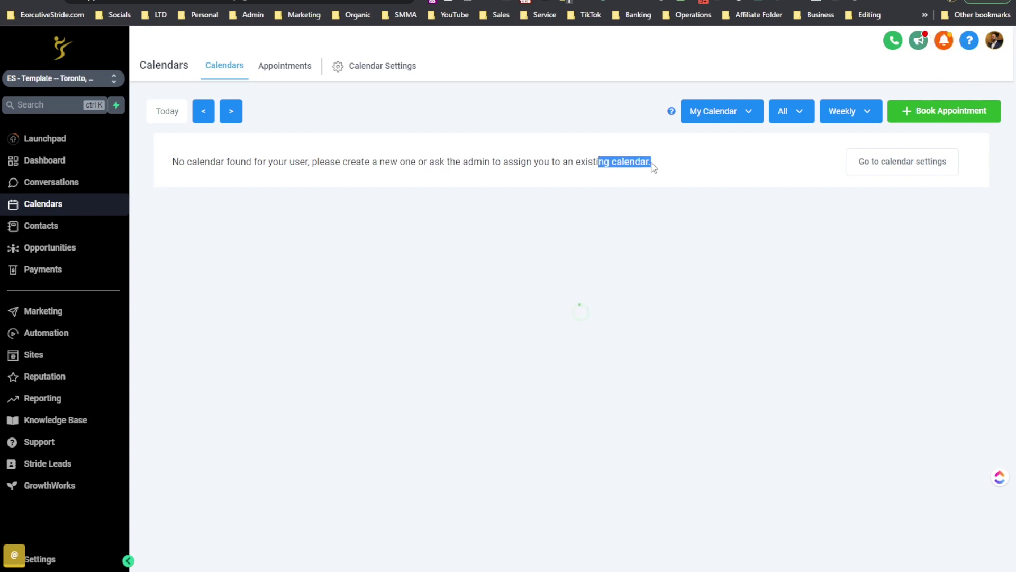
pyautogui.click(912, 168)
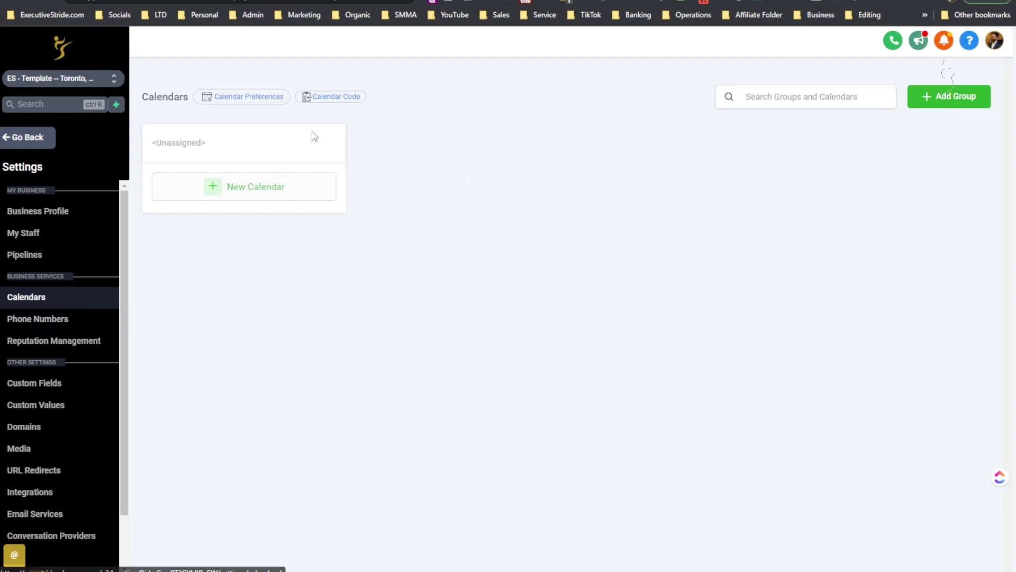
# Go back to the main Calendars view, then reopen the Calendars page in the settings.
pyautogui.click(36, 144)
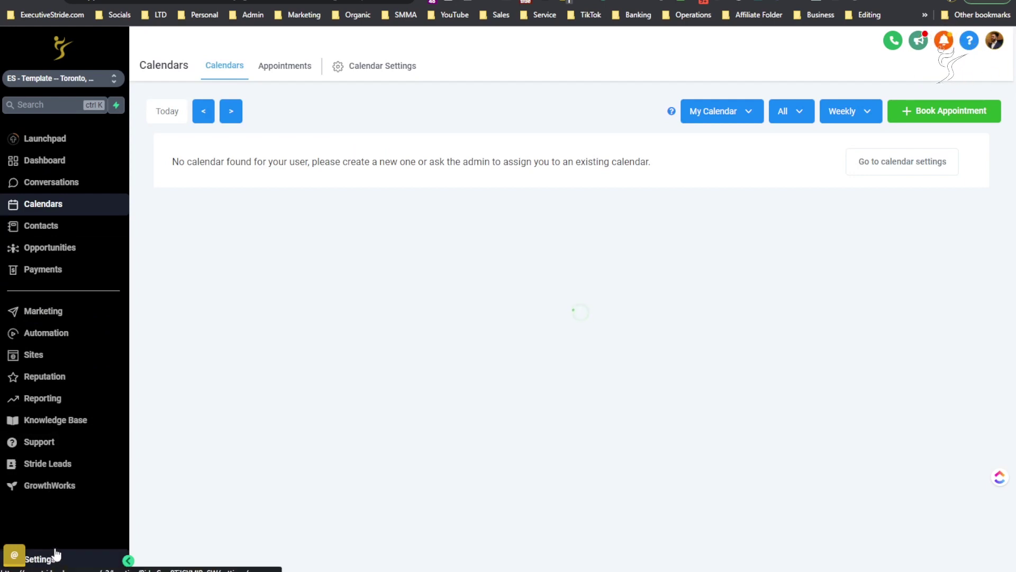
pyautogui.click(55, 554)
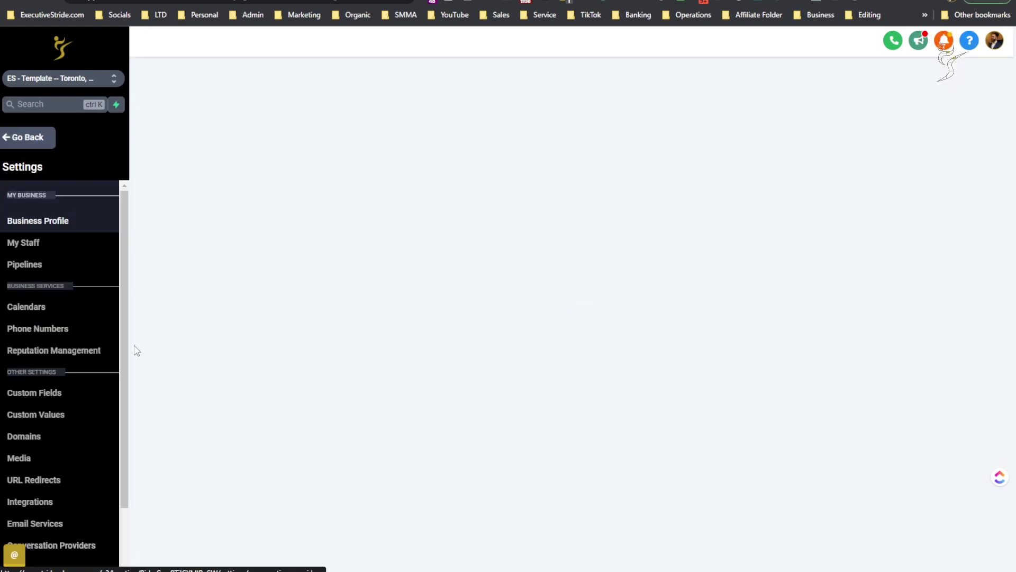
pyautogui.click(42, 304)
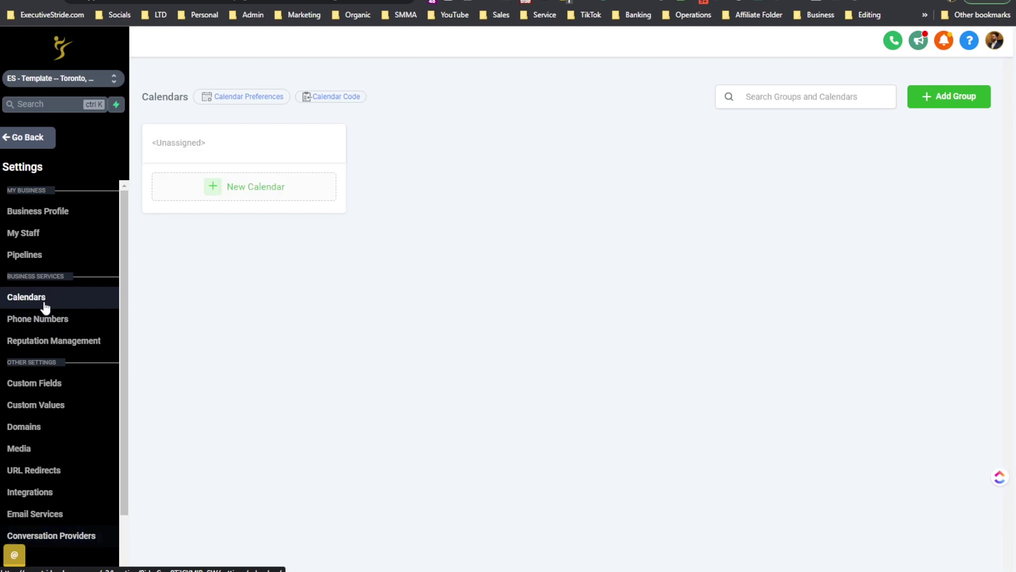
# Review the start day and widget language choices in Calendar Preferences, then save with Sunday, English and 24h time format off.
pyautogui.click(252, 107)
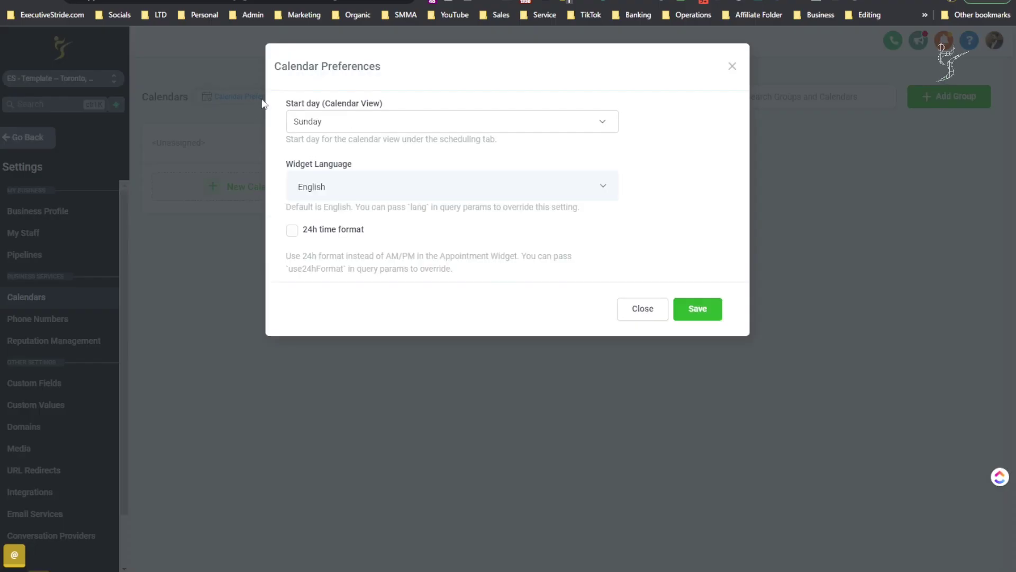
pyautogui.click(373, 125)
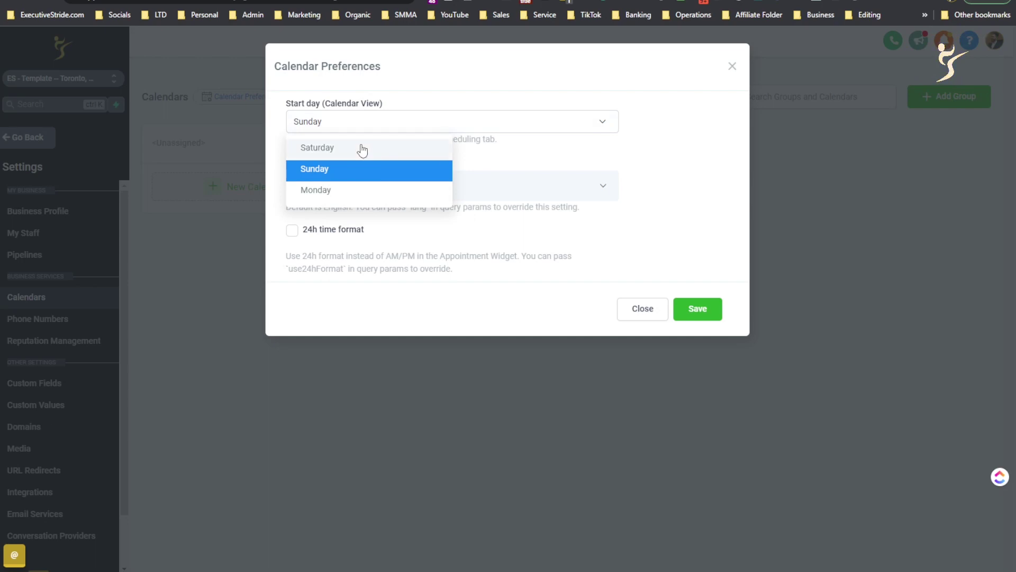
pyautogui.moveTo(321, 66); pyautogui.dragTo(365, 110)
pyautogui.click(365, 110)
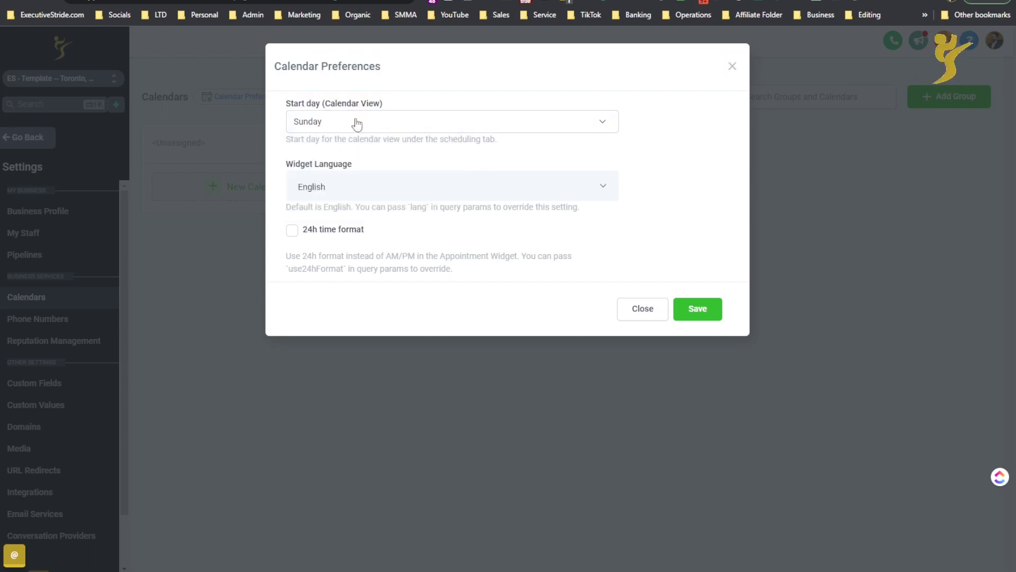
pyautogui.click(342, 190)
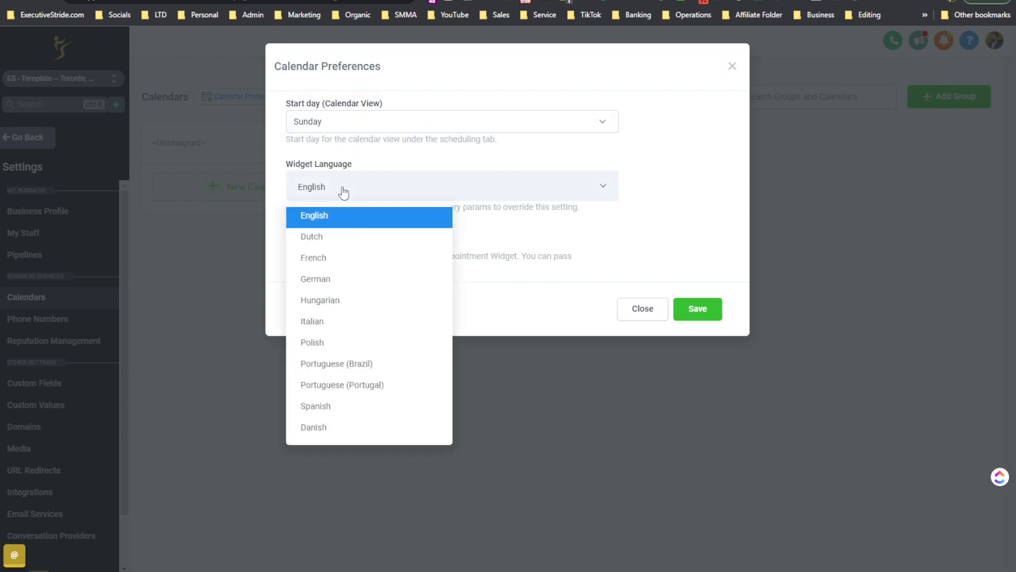
pyautogui.click(516, 231)
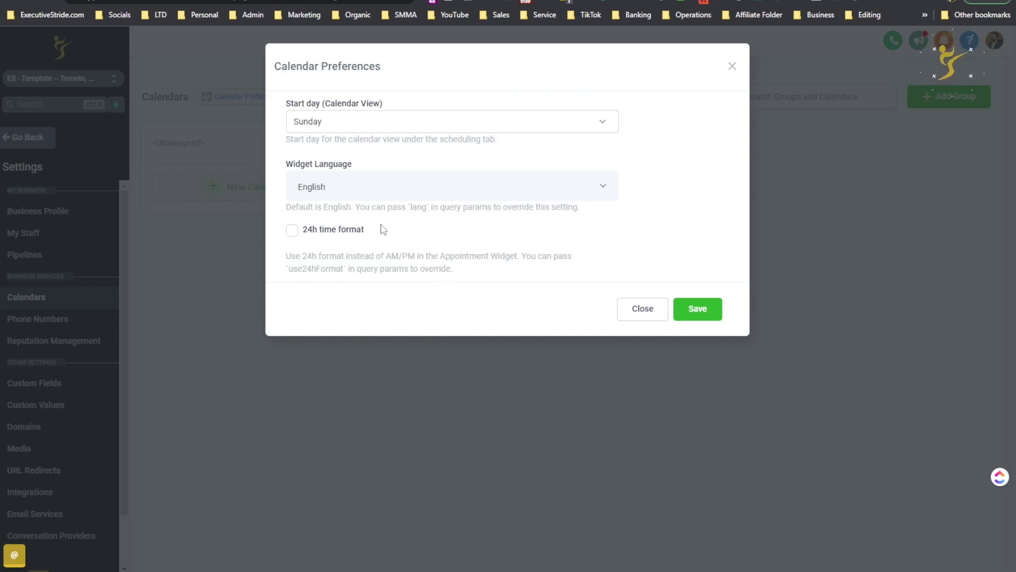
pyautogui.click(696, 315)
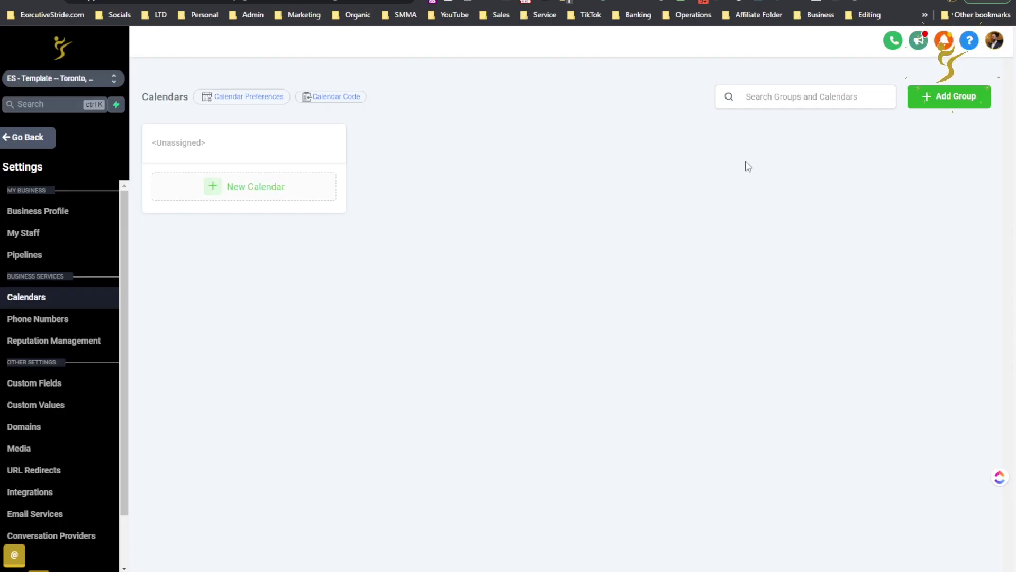
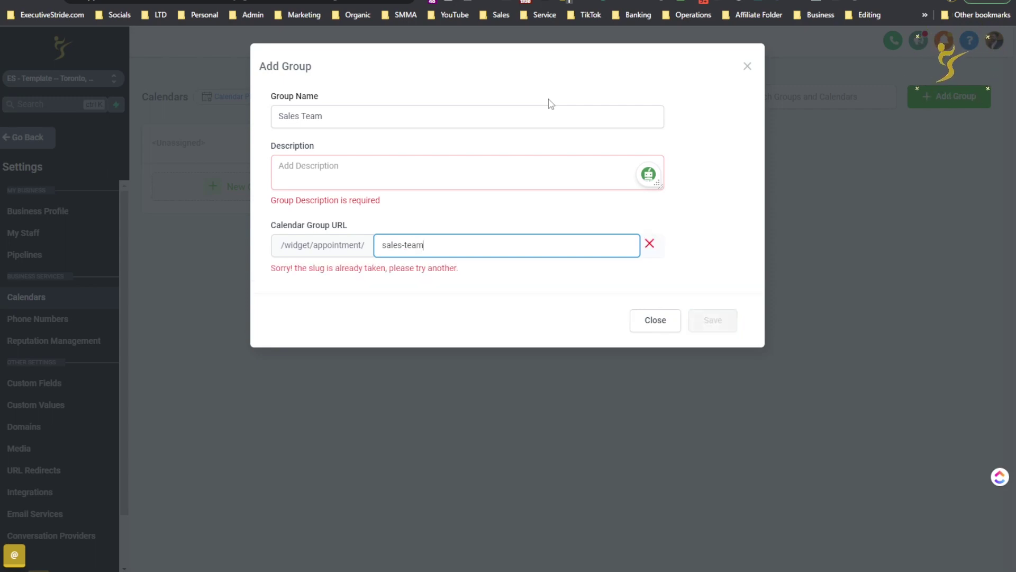
# Try sales-team-calendar as the URL slug for the Sales Team calendar group.
pyautogui.press('BackSpace')
pyautogui.write('-')
pyautogui.press('BackSpace')
pyautogui.write('m')
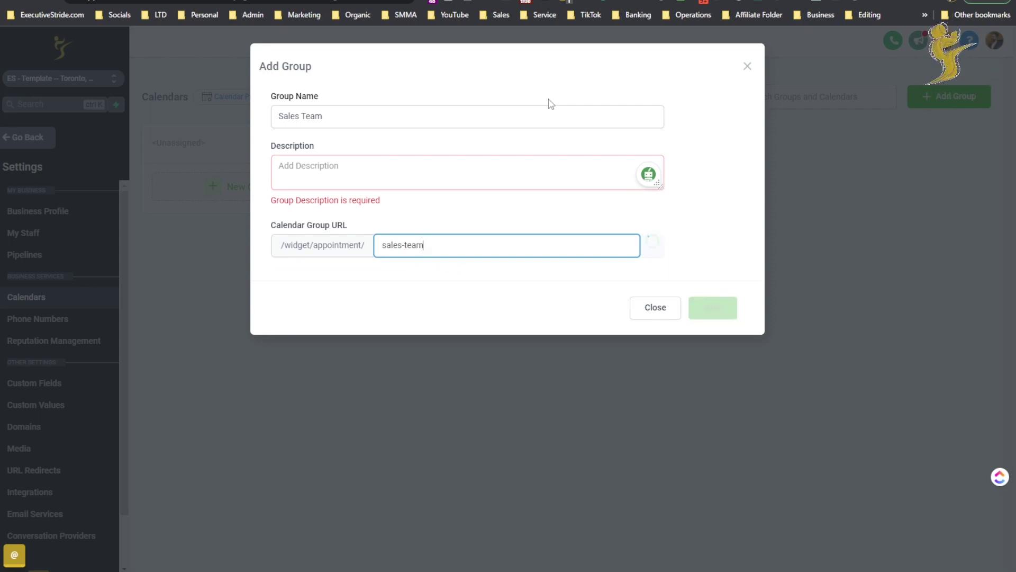
pyautogui.press('BackSpace')
pyautogui.press('BackSpace')
pyautogui.write('a')
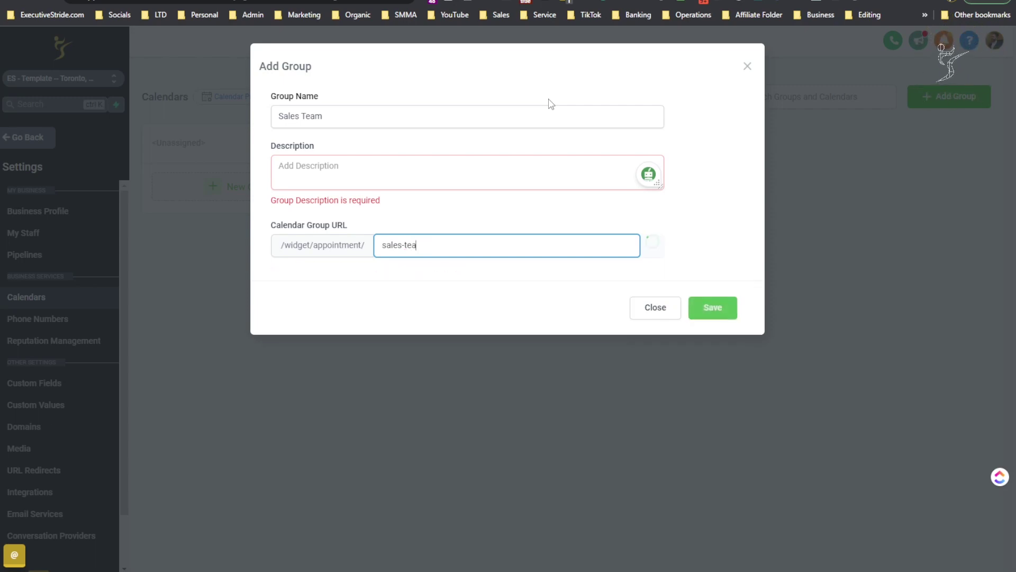
pyautogui.write('m-ca')
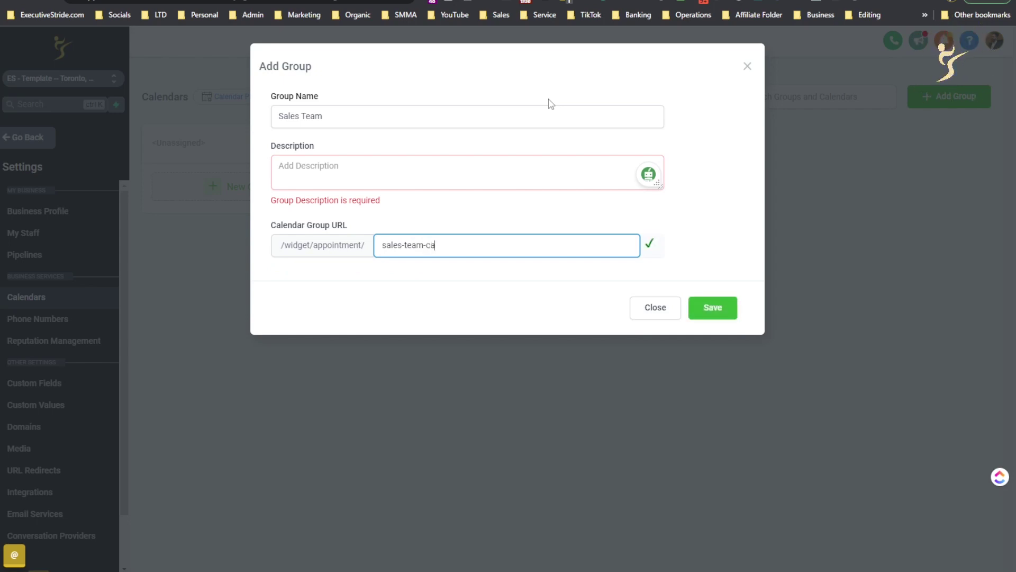
pyautogui.write('lendar')
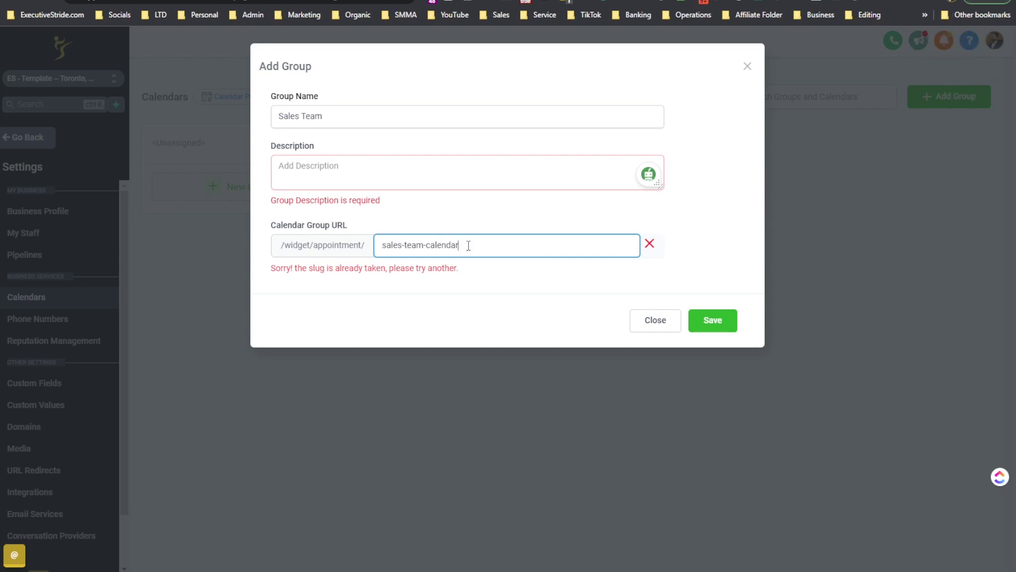
# Replace the calendar group's URL slug with demo-sales-team.
pyautogui.moveTo(468, 246); pyautogui.dragTo(428, 240)
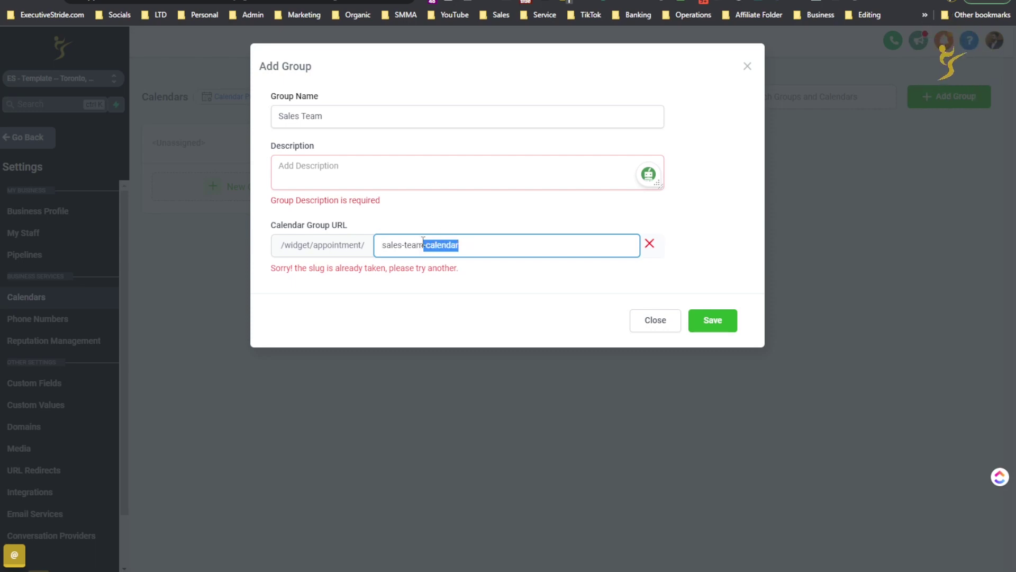
pyautogui.press('BackSpace')
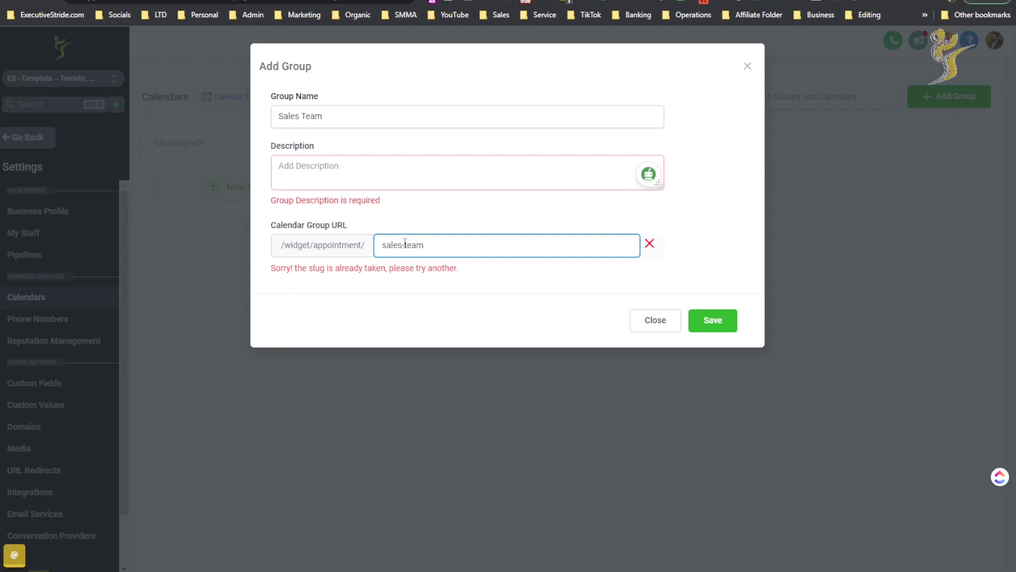
pyautogui.write('d')
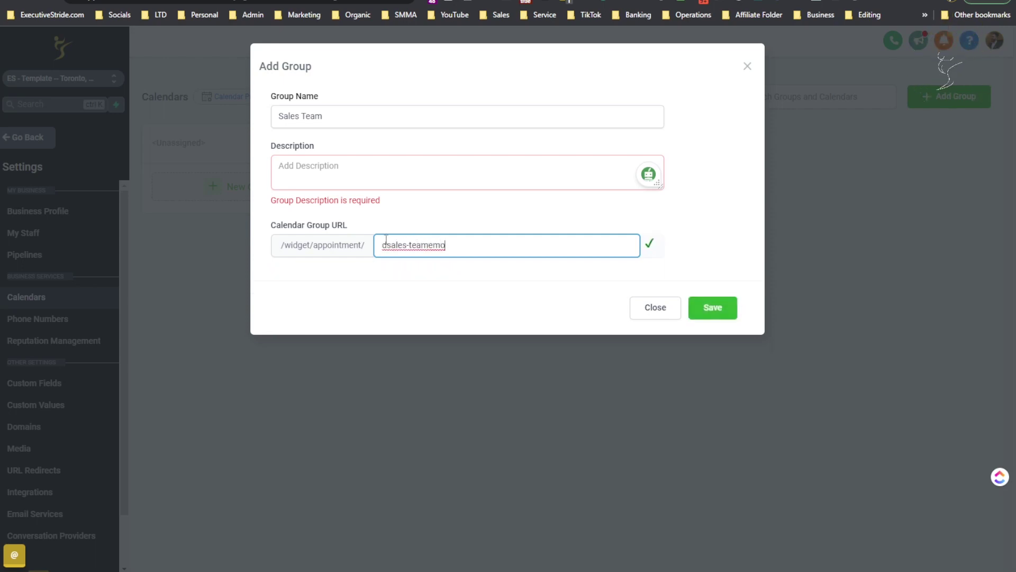
pyautogui.press('BackSpace')
pyautogui.press('BackSpace')
pyautogui.press('BackSpace')
pyautogui.press('BackSpace')
pyautogui.press('BackSpace')
pyautogui.press('BackSpace')
pyautogui.press('BackSpace')
pyautogui.press('BackSpace')
pyautogui.press('BackSpace')
pyautogui.press('BackSpace')
pyautogui.write('emo-salew')
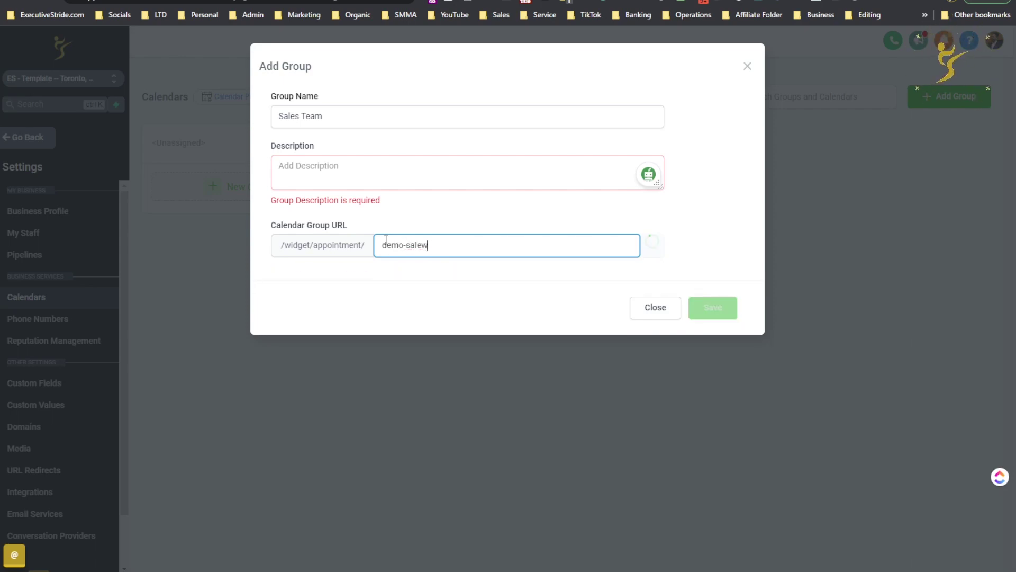
pyautogui.press('BackSpace')
pyautogui.write('s')
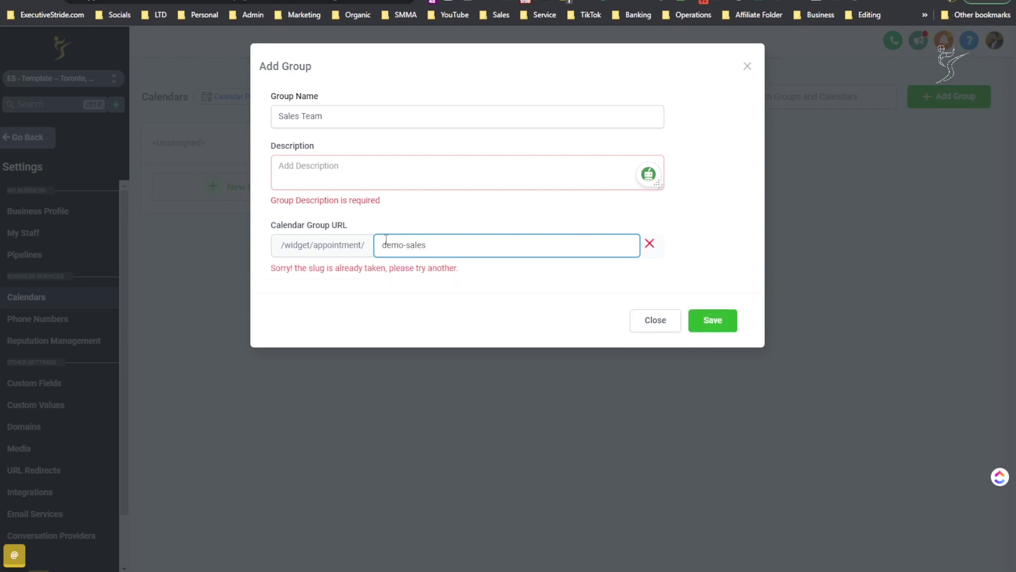
pyautogui.write('-team')
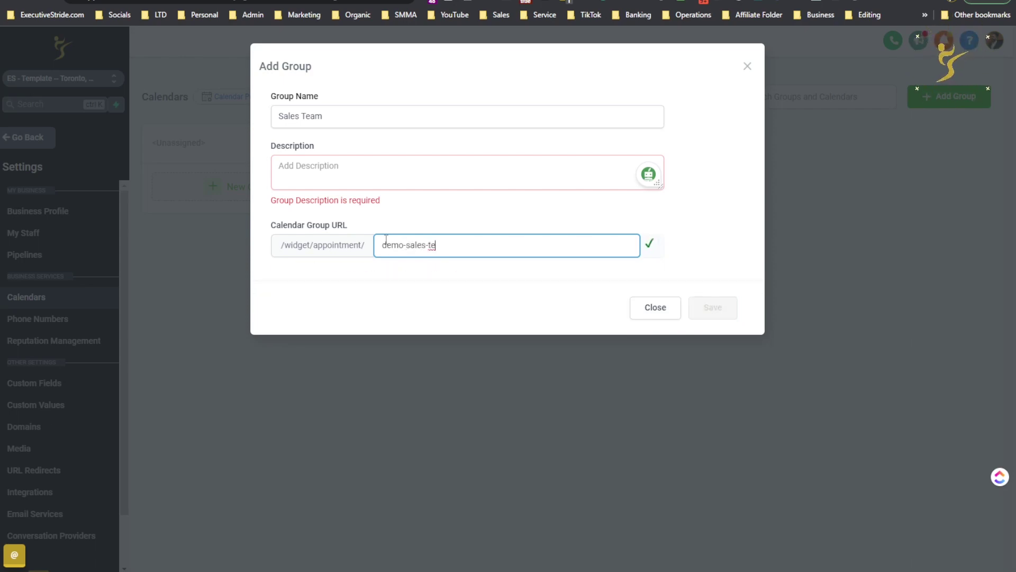
# Copy the group name Sales Team into the group's description and save the new calendar group.
pyautogui.click(405, 166)
pyautogui.moveTo(333, 245); pyautogui.dragTo(388, 241)
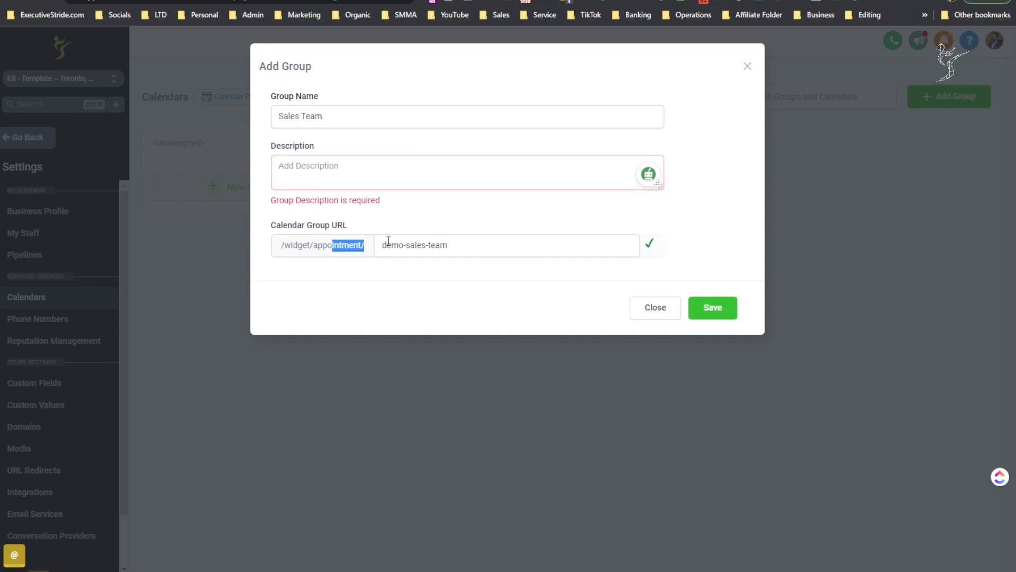
pyautogui.moveTo(292, 225); pyautogui.dragTo(384, 227)
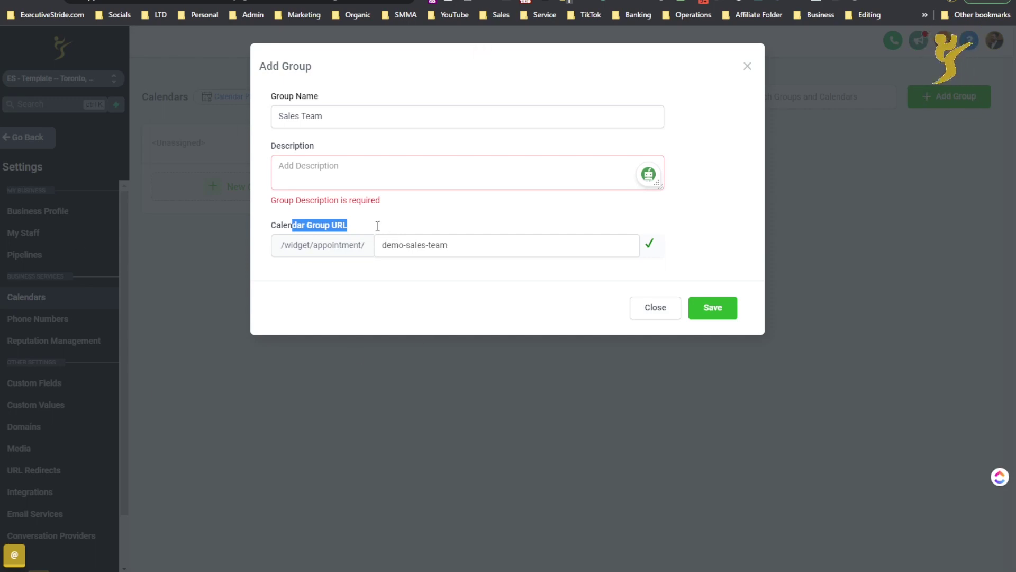
pyautogui.click(362, 181)
pyautogui.tripleClick(365, 113)
pyautogui.hotkey('ctrl', 'c')
pyautogui.click(360, 165)
pyautogui.hotkey('ctrl', 'v')
pyautogui.click(735, 299)
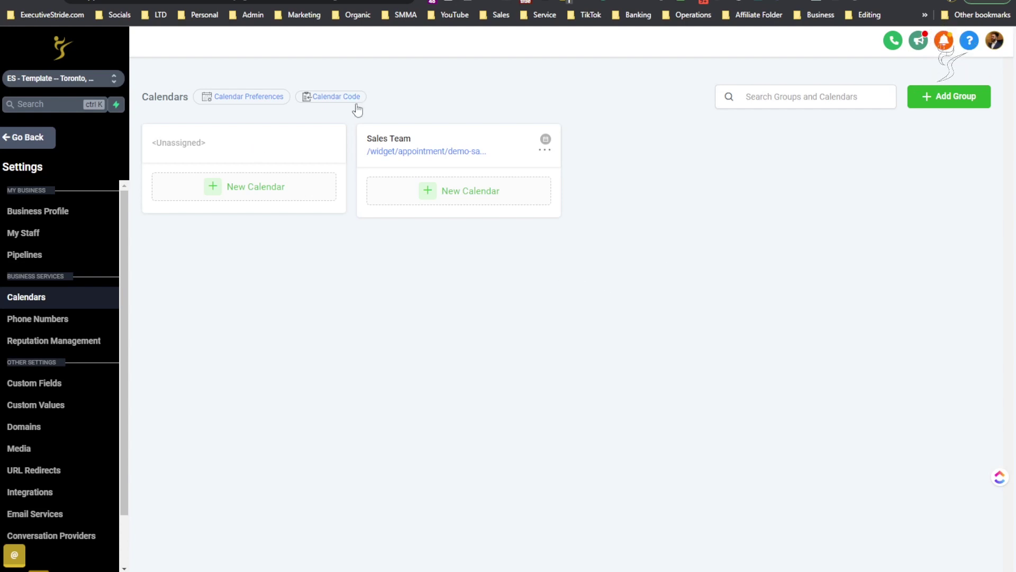
# Start a new calendar in the Sales Team group and read how Appointment Distribution assigns meetings among team members.
pyautogui.click(447, 188)
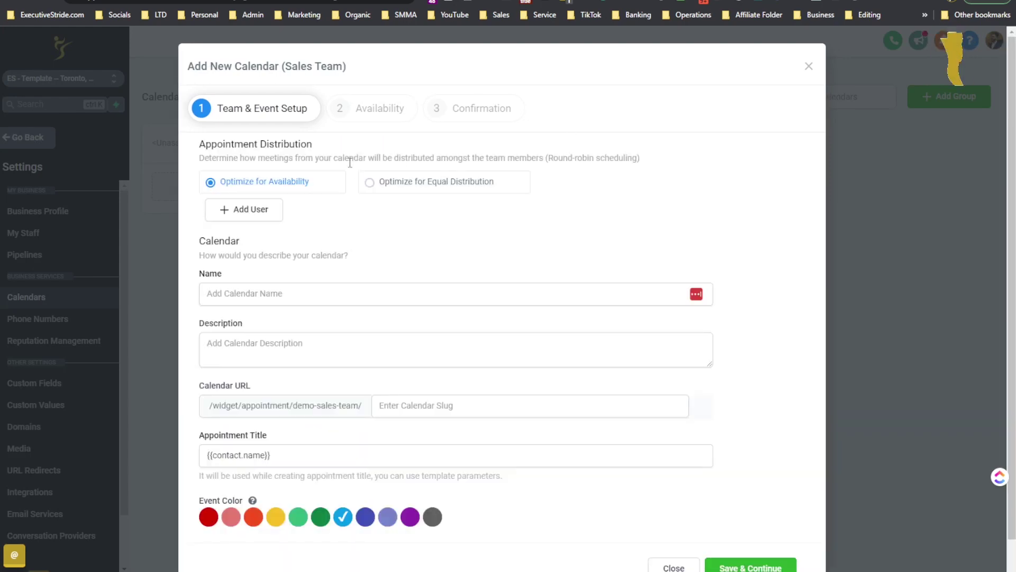
pyautogui.scroll(-1, 381, 122)
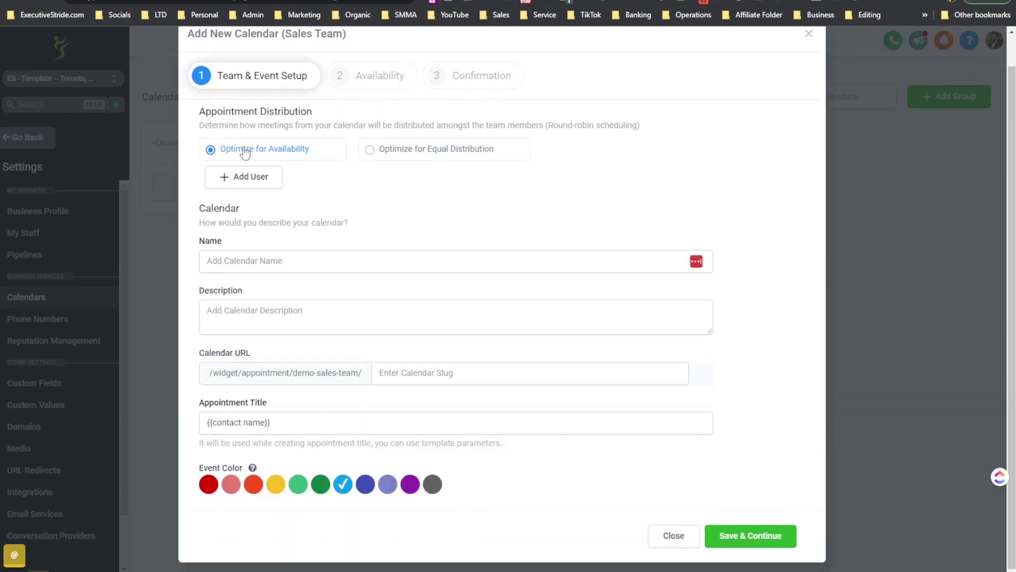
pyautogui.moveTo(216, 120); pyautogui.dragTo(338, 121)
pyautogui.moveTo(241, 123); pyautogui.dragTo(365, 129)
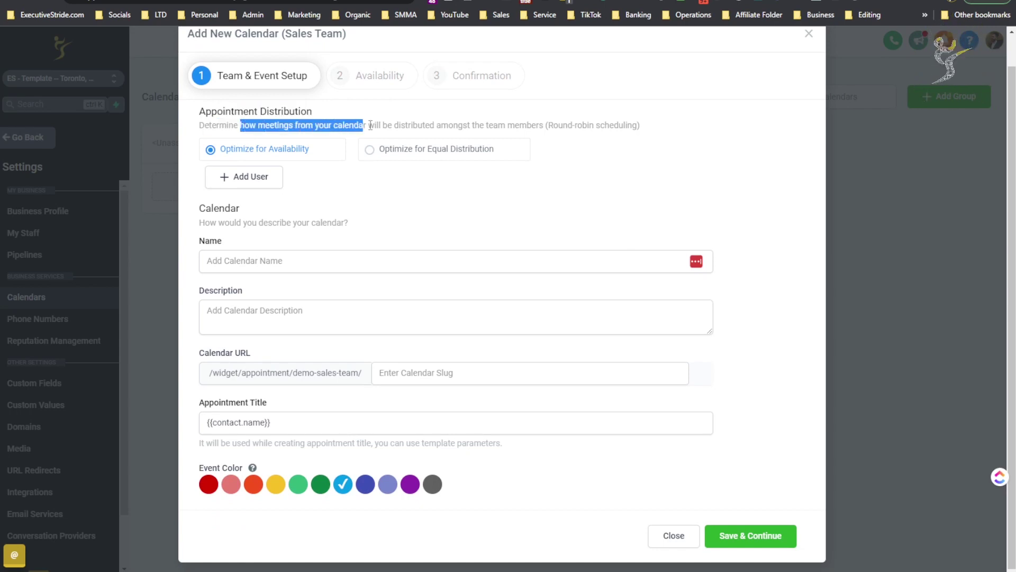
pyautogui.click(407, 130)
pyautogui.moveTo(422, 127); pyautogui.dragTo(540, 137)
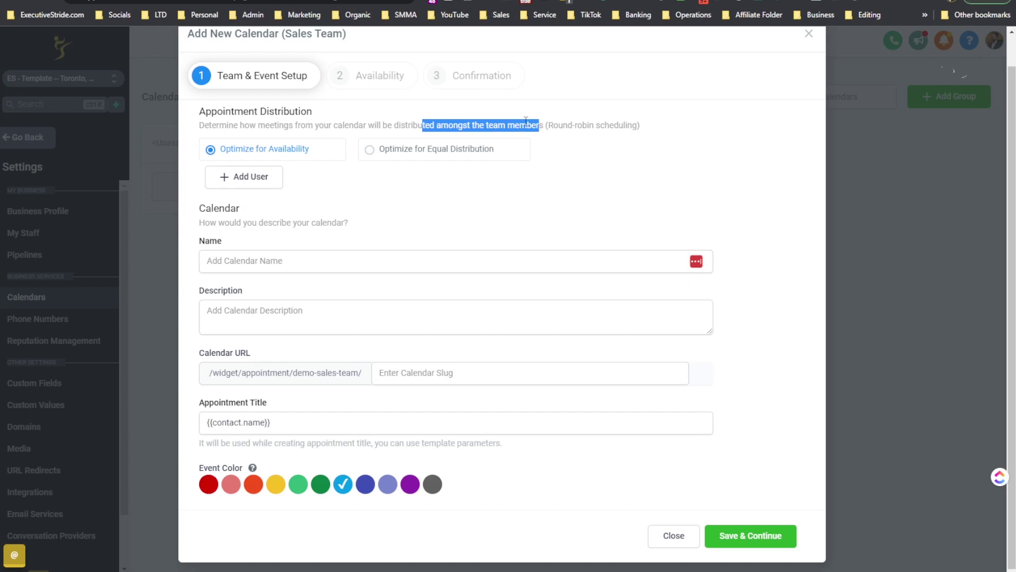
pyautogui.click(571, 136)
pyautogui.moveTo(554, 127); pyautogui.dragTo(521, 124)
pyautogui.click(624, 130)
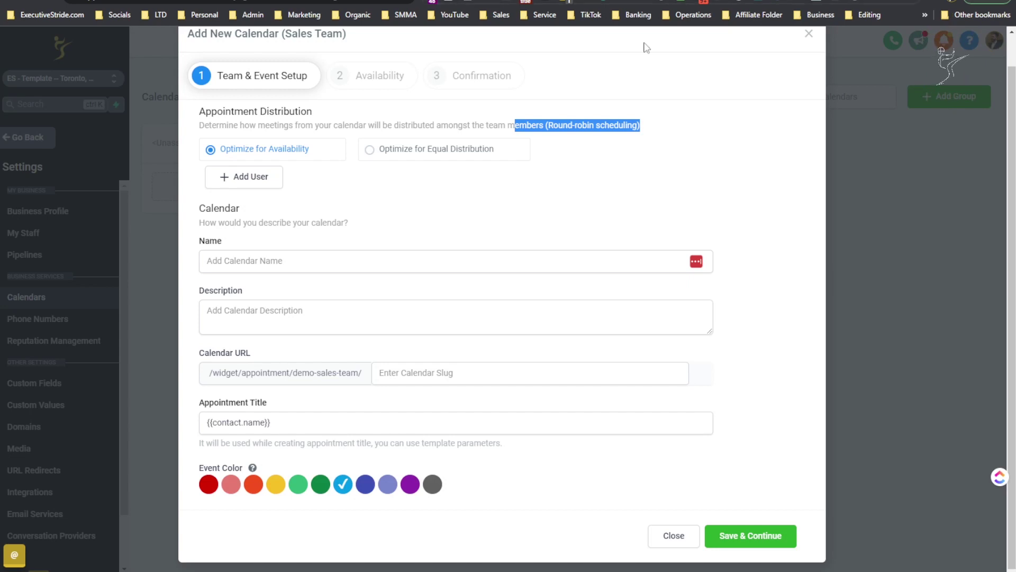
# Set the new calendar's appointment distribution to Optimize for Equal Distribution.
pyautogui.click(303, 151)
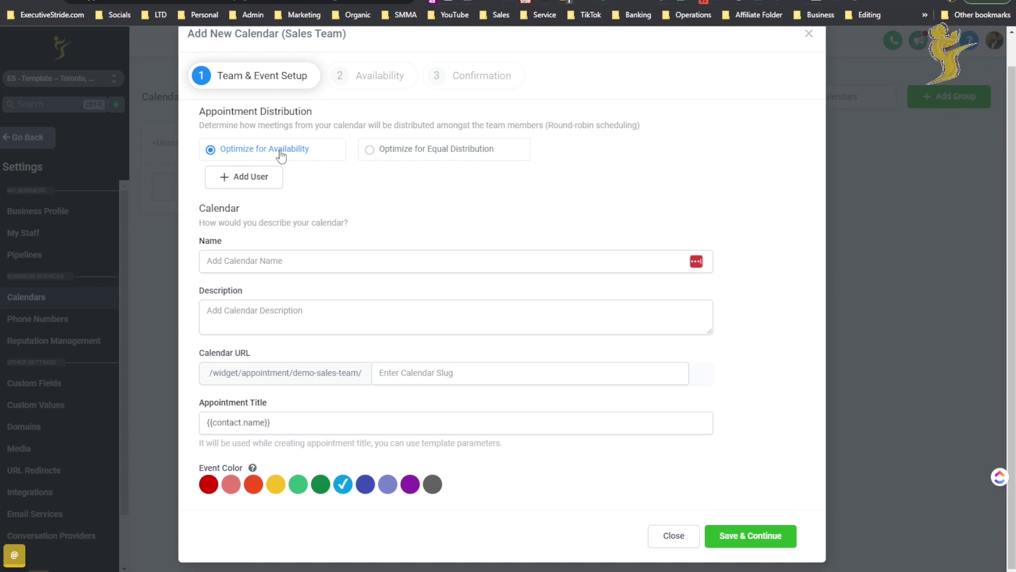
pyautogui.click(409, 152)
pyautogui.moveTo(393, 125); pyautogui.dragTo(465, 162)
pyautogui.click(209, 139)
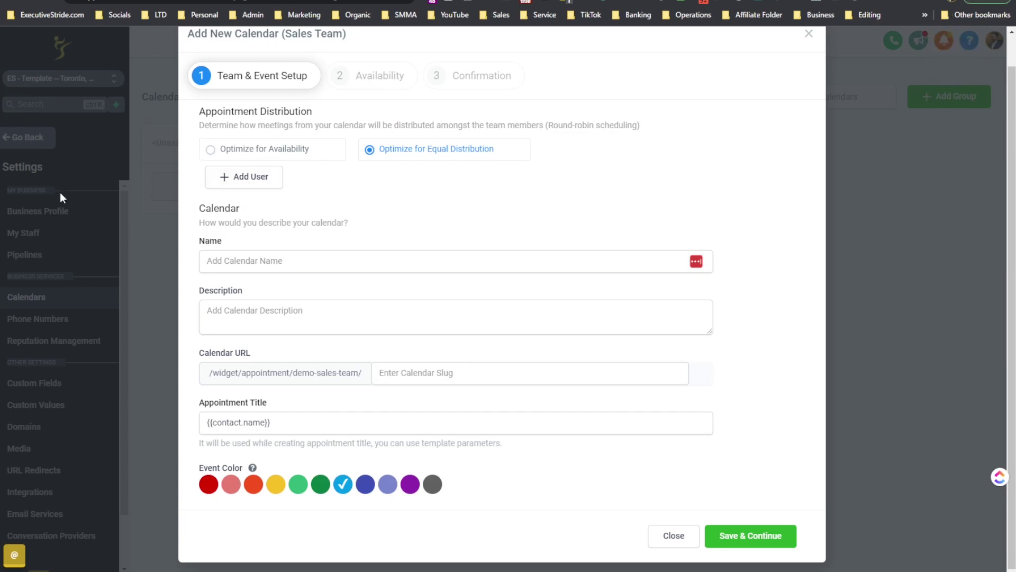
# Add a user row to the new calendar and assign the available team member to it.
pyautogui.click(257, 176)
pyautogui.click(257, 179)
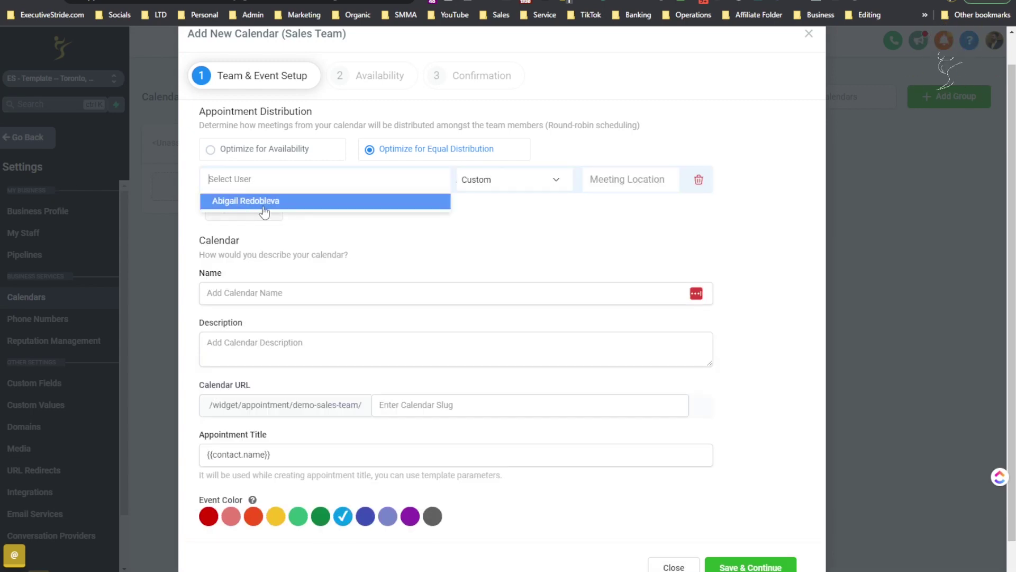
pyautogui.click(435, 234)
pyautogui.click(354, 175)
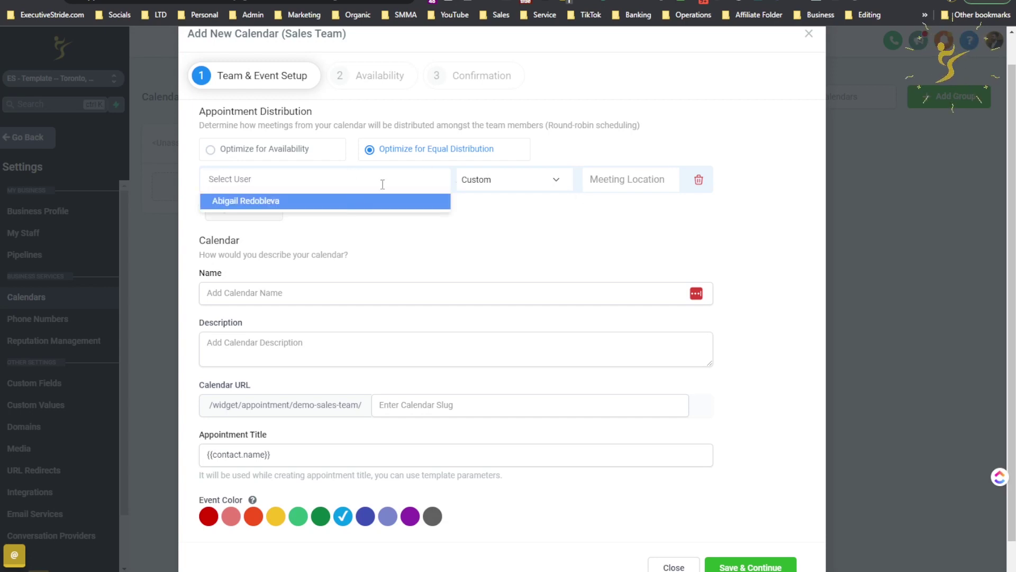
pyautogui.click(380, 206)
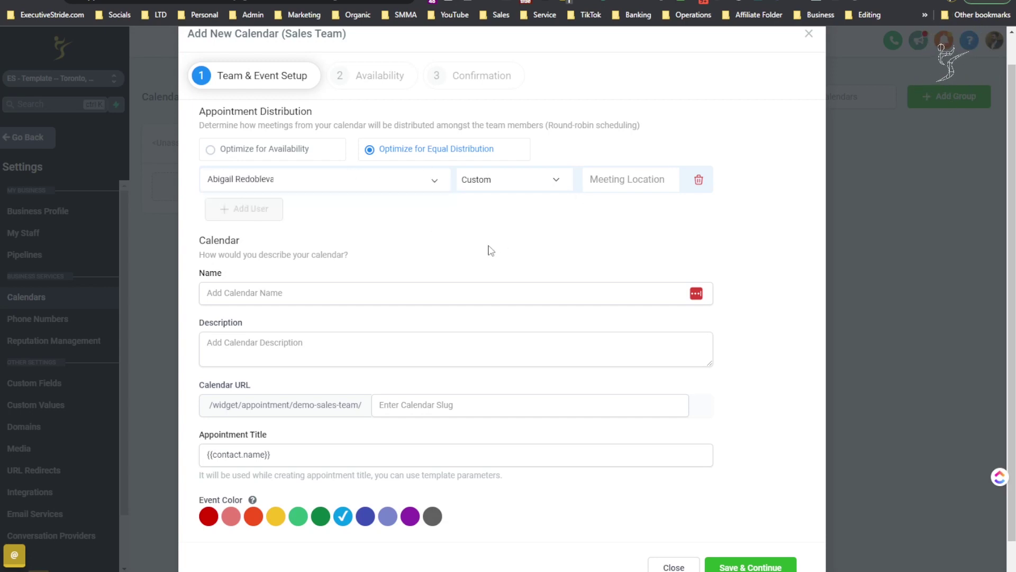
# Examine the meeting location options for the assigned team member, including the Zoom account connection dialog, and dismiss it.
pyautogui.click(481, 186)
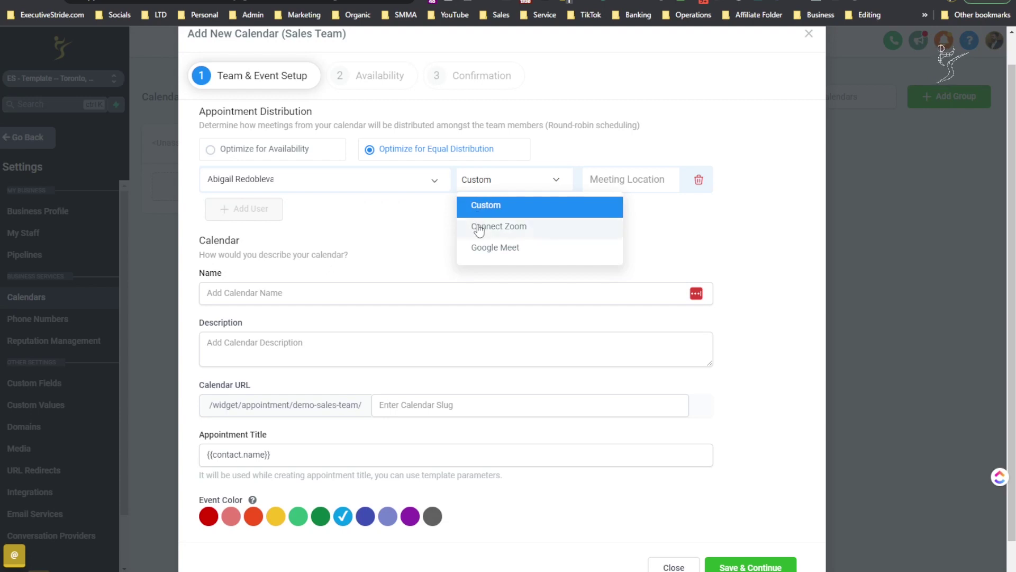
pyautogui.click(513, 181)
pyautogui.click(512, 182)
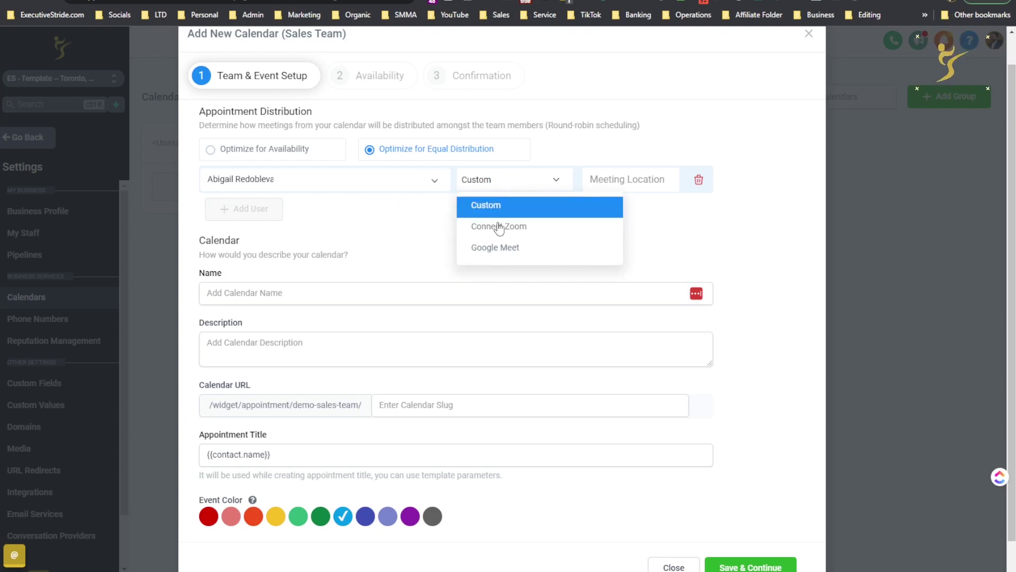
pyautogui.click(495, 213)
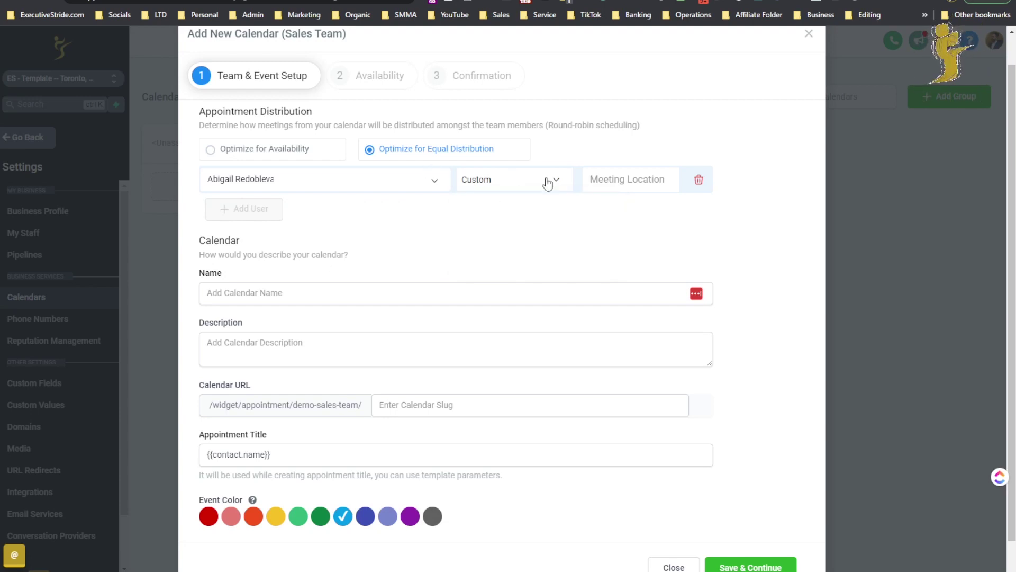
pyautogui.click(611, 179)
pyautogui.click(506, 188)
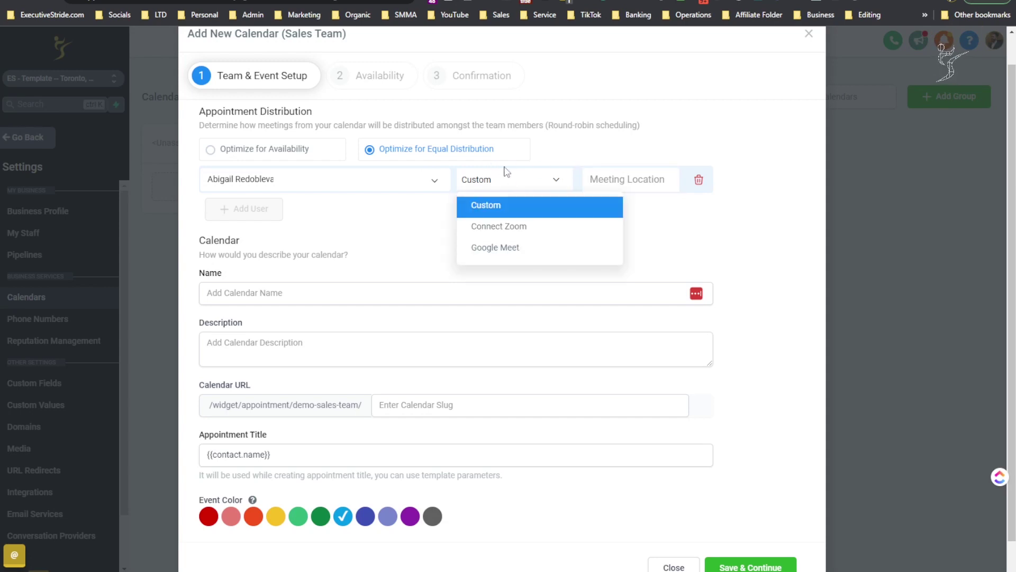
pyautogui.click(508, 226)
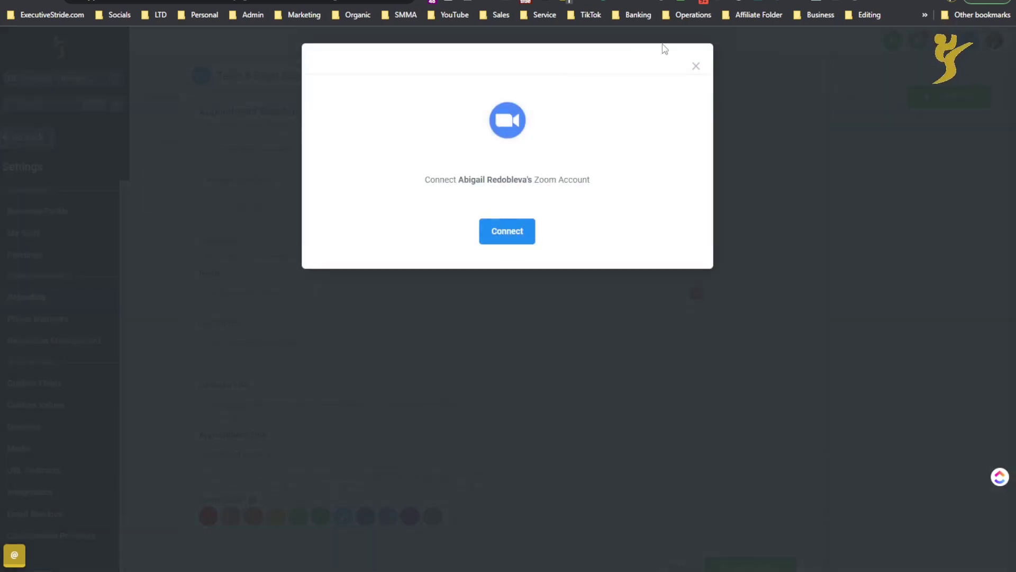
pyautogui.click(696, 66)
# Try Google Meet as the team member's meeting location, read its requirement, and switch back to Custom.
pyautogui.click(502, 183)
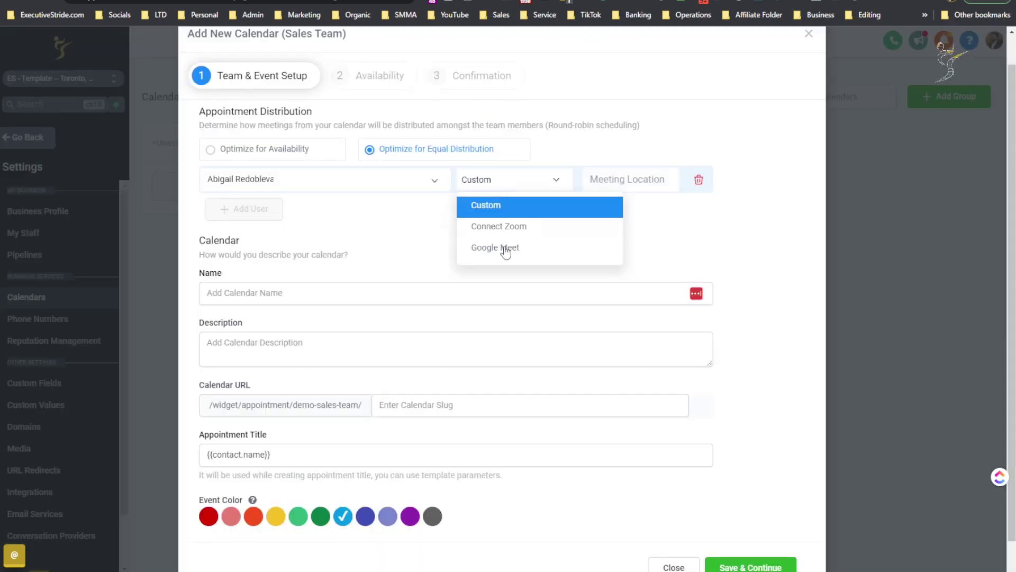
pyautogui.click(506, 249)
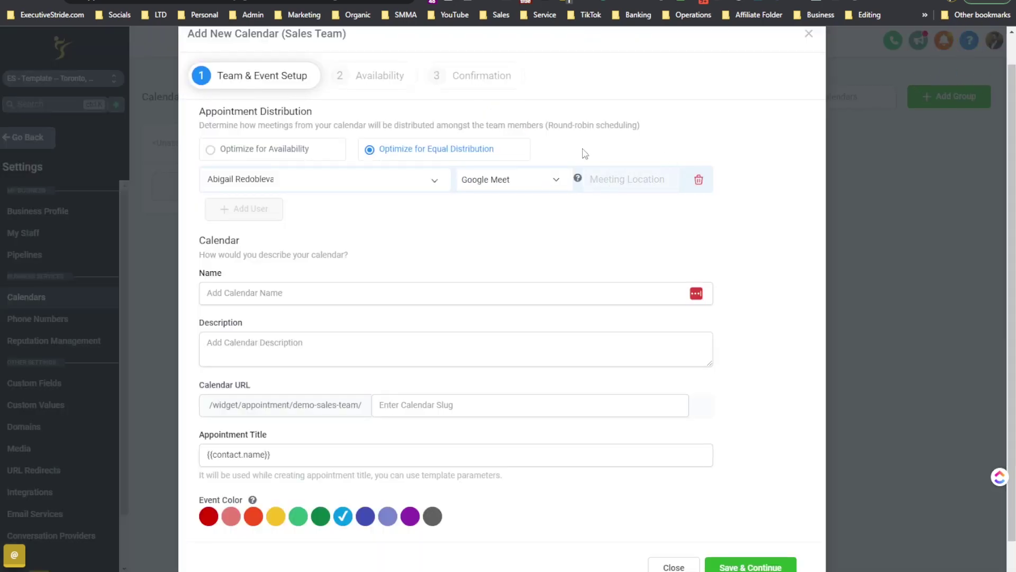
pyautogui.moveTo(579, 179)
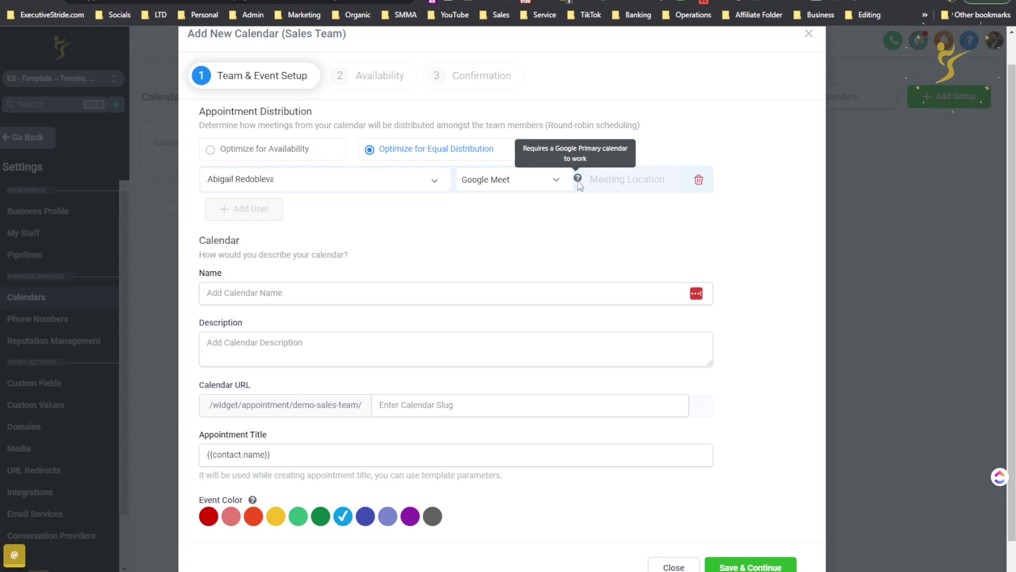
pyautogui.click(499, 190)
pyautogui.click(479, 207)
pyautogui.click(643, 177)
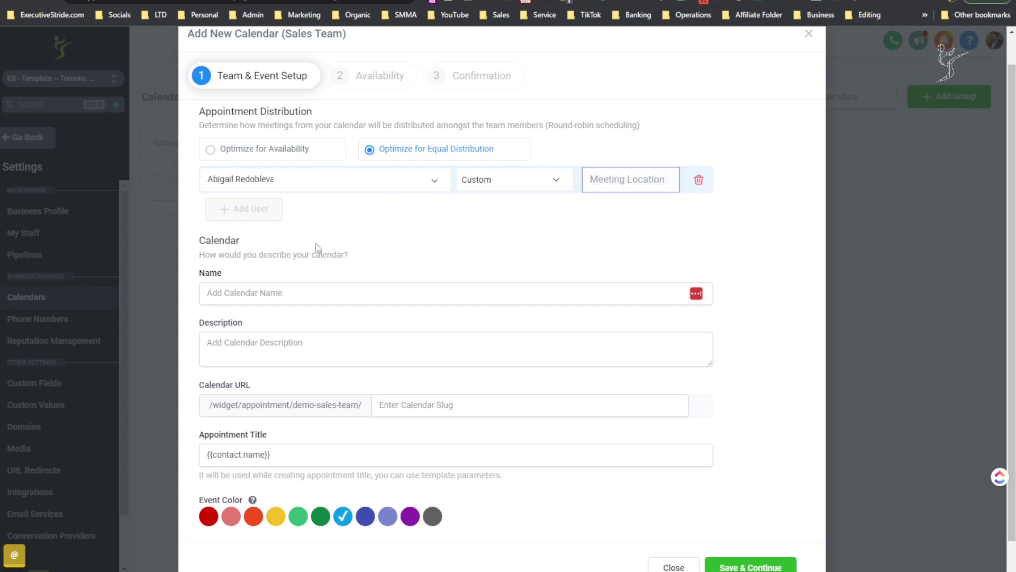
# Change the new calendar's appointment distribution to Optimize for Availability.
pyautogui.scroll(-1, 311, 225)
pyautogui.scroll(2, 310, 218)
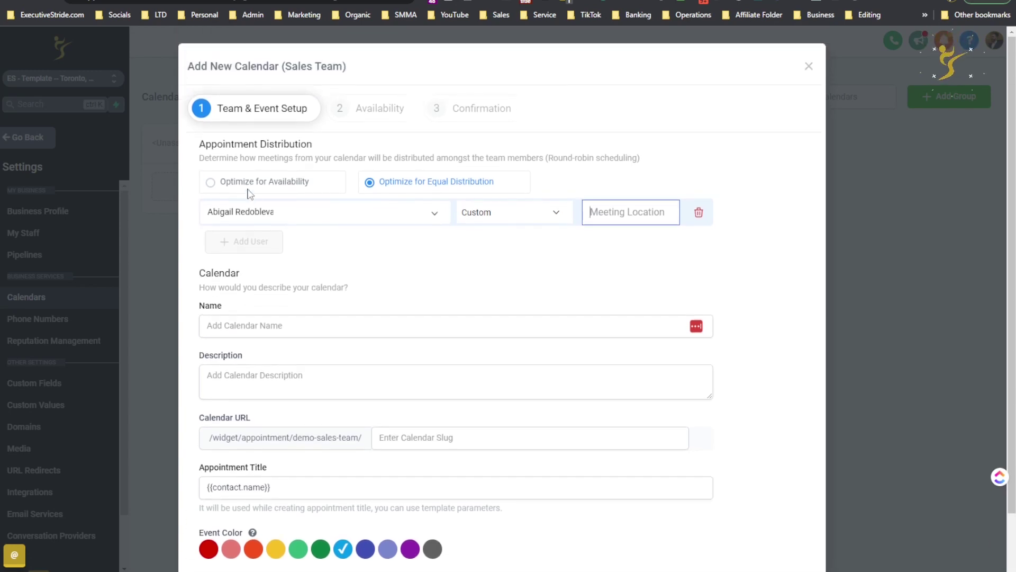
pyautogui.doubleClick(418, 193)
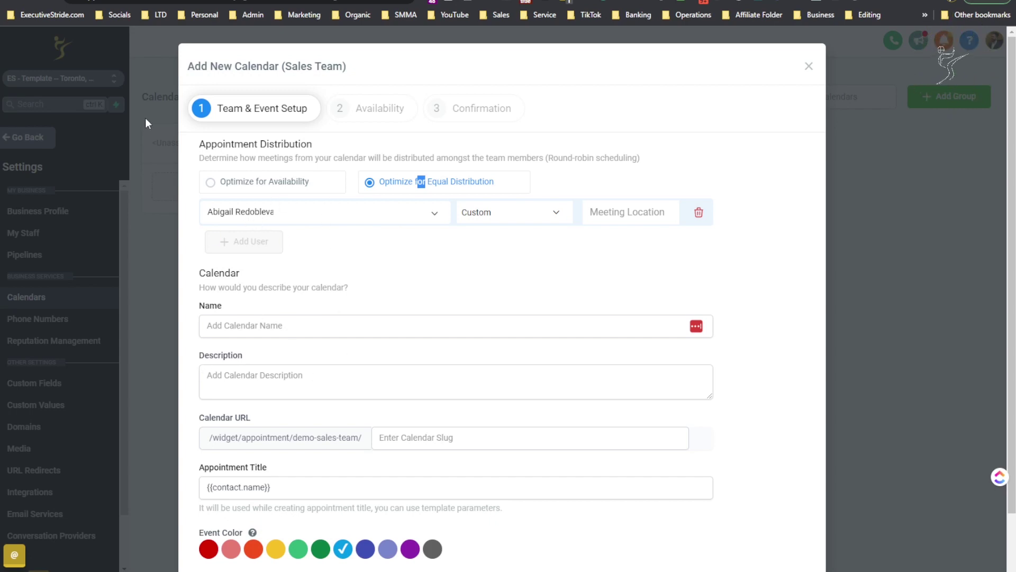
pyautogui.click(231, 183)
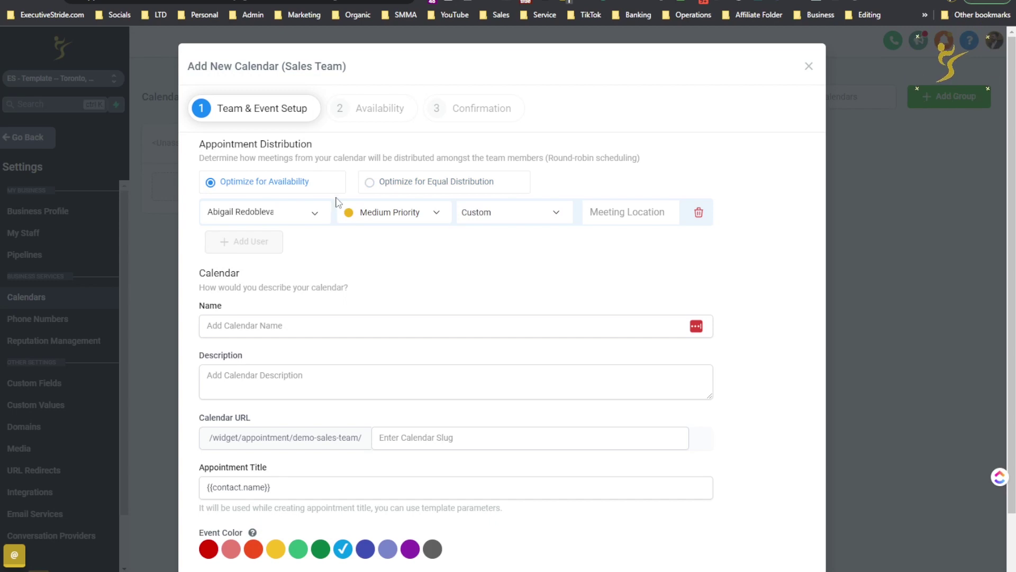
pyautogui.moveTo(298, 182); pyautogui.dragTo(332, 184)
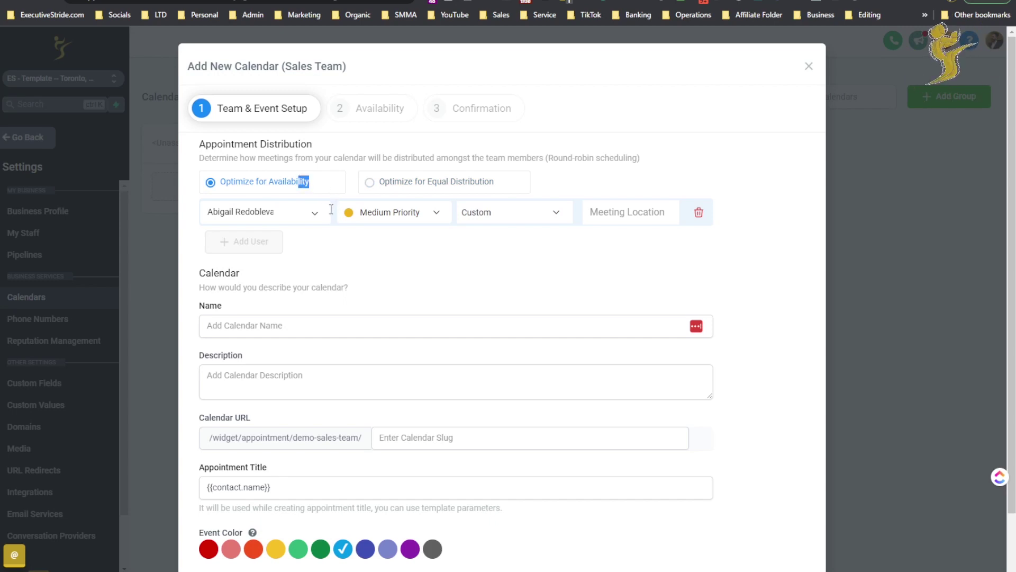
pyautogui.click(453, 258)
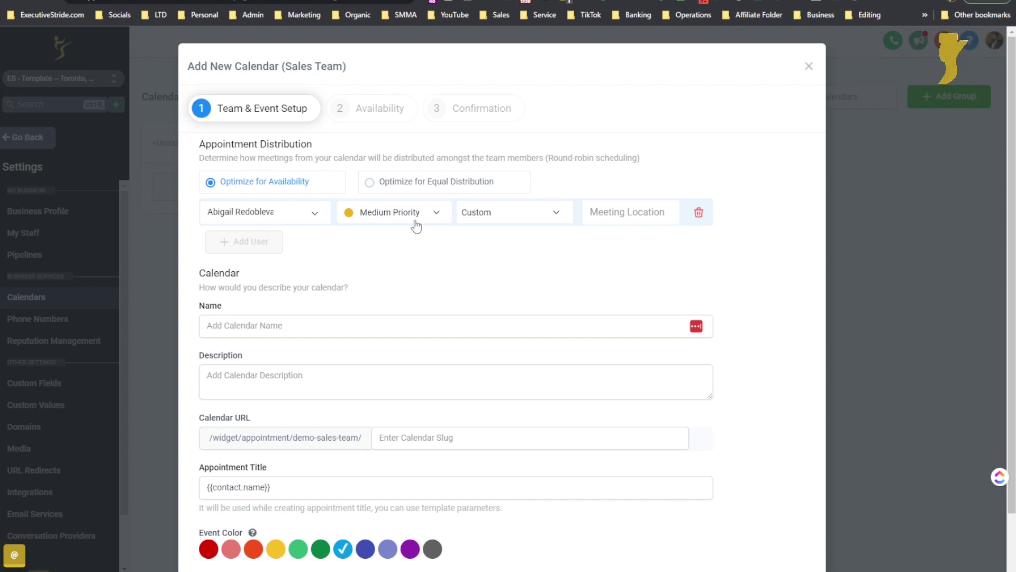
# Try the High, Medium and Low Priority options for the assigned team member, ending on High Priority.
pyautogui.click(436, 214)
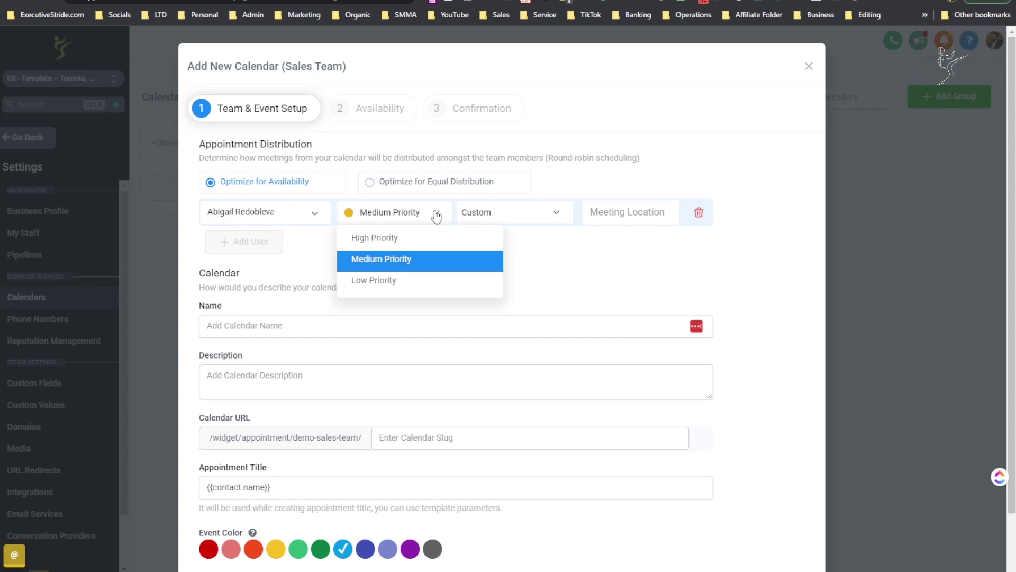
pyautogui.click(407, 238)
pyautogui.click(396, 217)
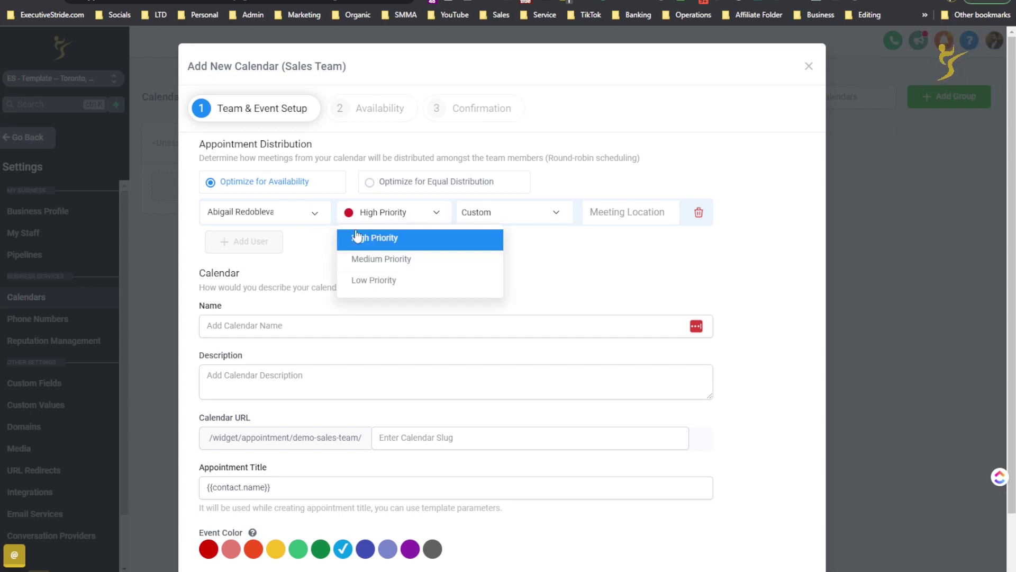
pyautogui.click(366, 210)
pyautogui.click(382, 218)
pyautogui.click(386, 259)
pyautogui.click(382, 219)
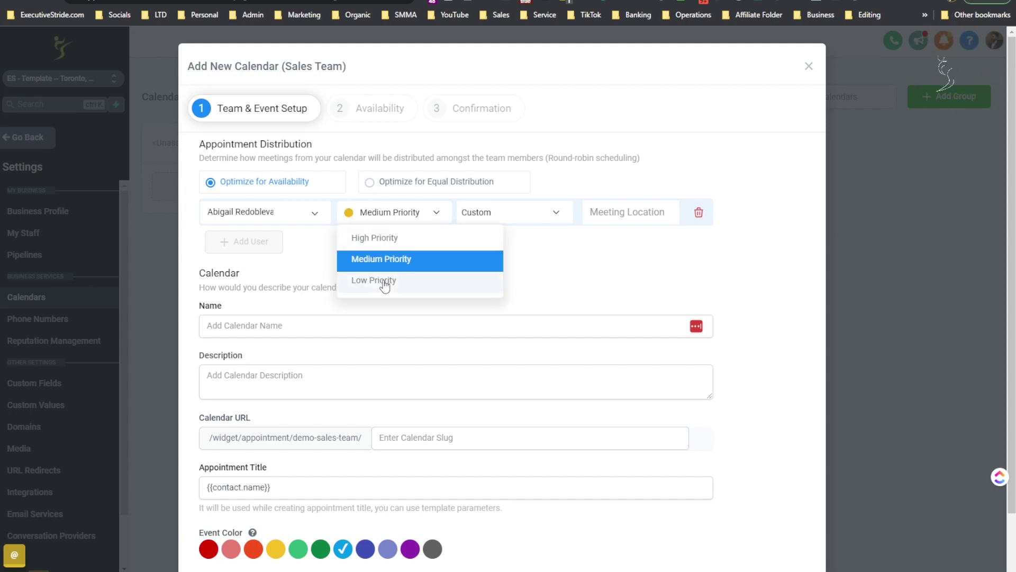
pyautogui.click(385, 279)
pyautogui.click(371, 215)
pyautogui.click(367, 234)
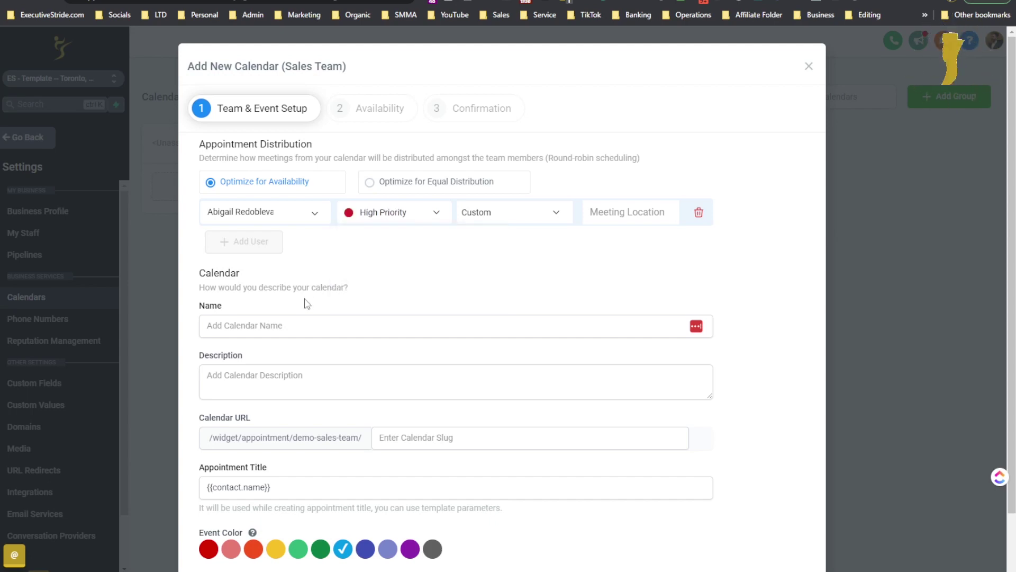
# Remove the assigned team member's row from the new calendar.
pyautogui.click(279, 210)
pyautogui.click(294, 190)
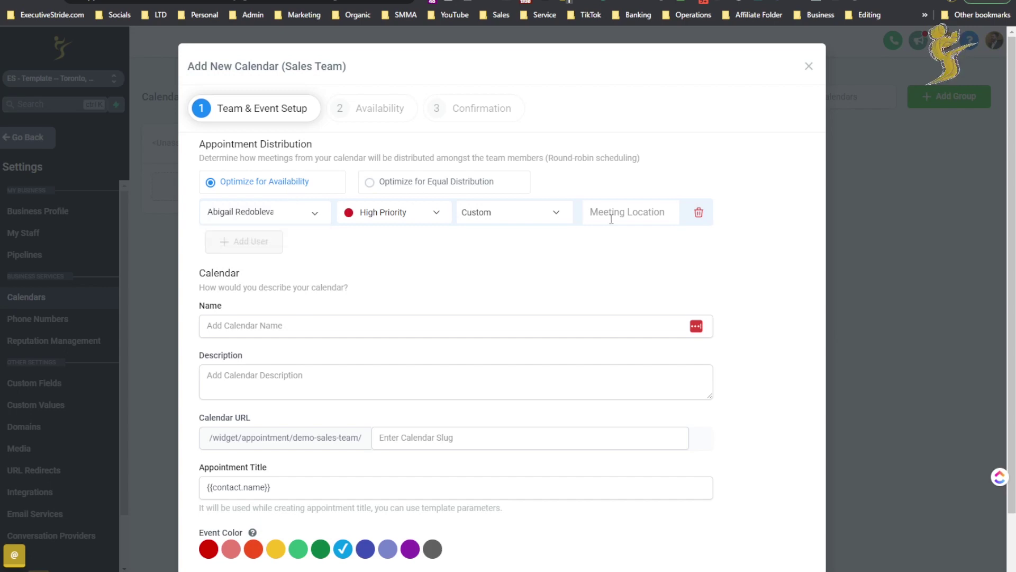
pyautogui.click(698, 213)
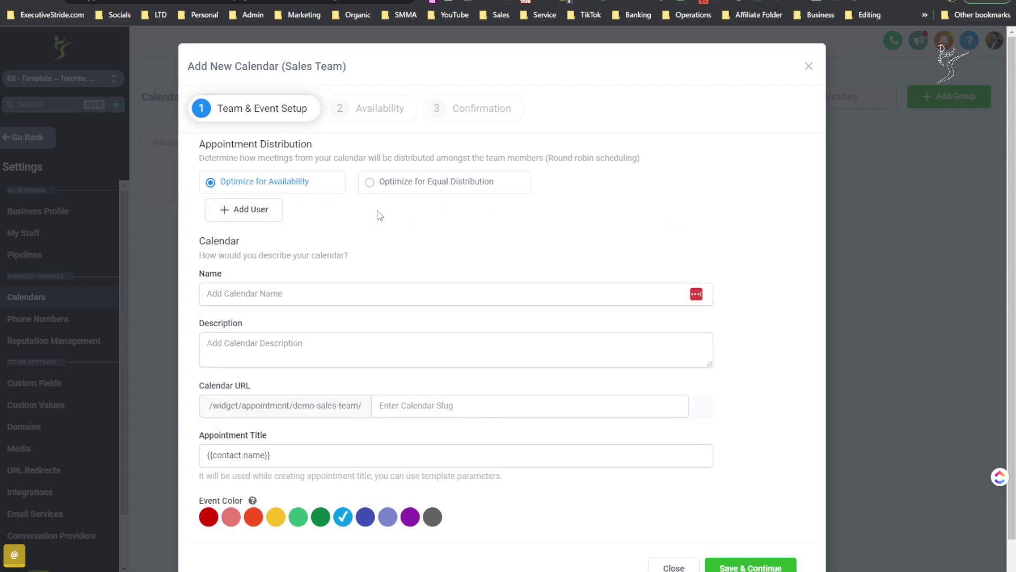
# Name the new calendar Demo Call.
pyautogui.click(270, 258)
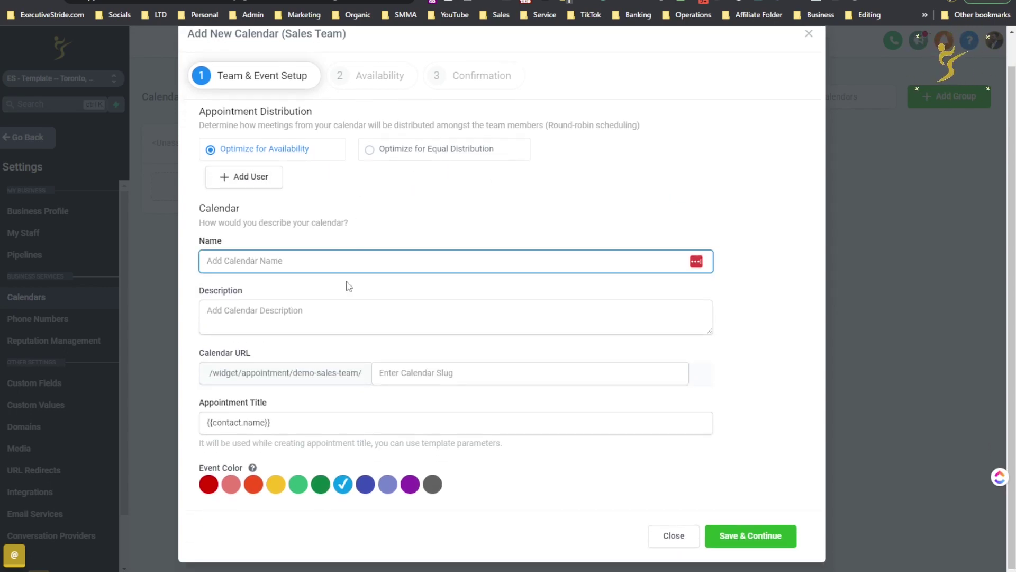
pyautogui.write('n')
pyautogui.press('BackSpace')
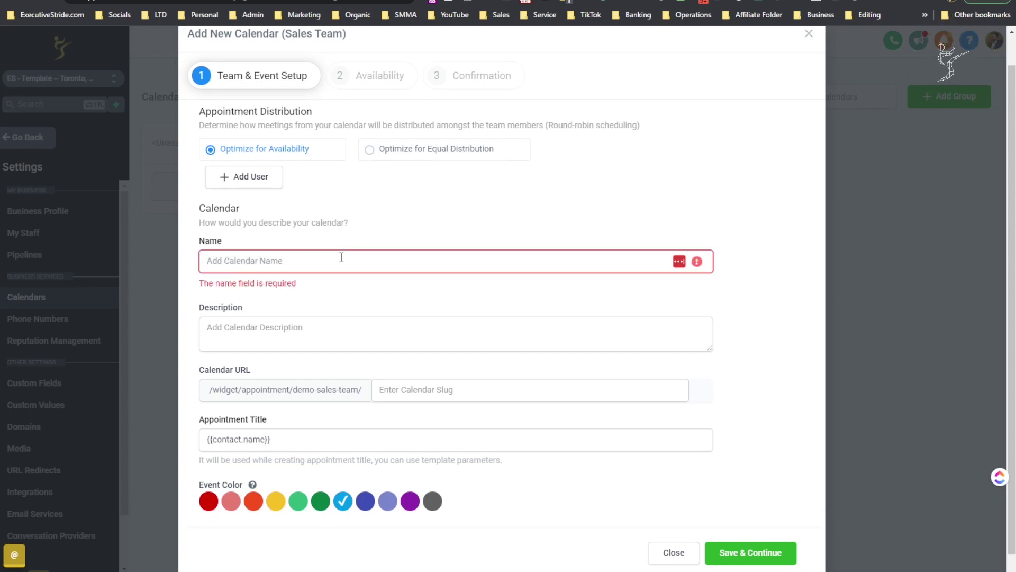
pyautogui.write('d')
pyautogui.press('BackSpace')
pyautogui.write('Demo Call')
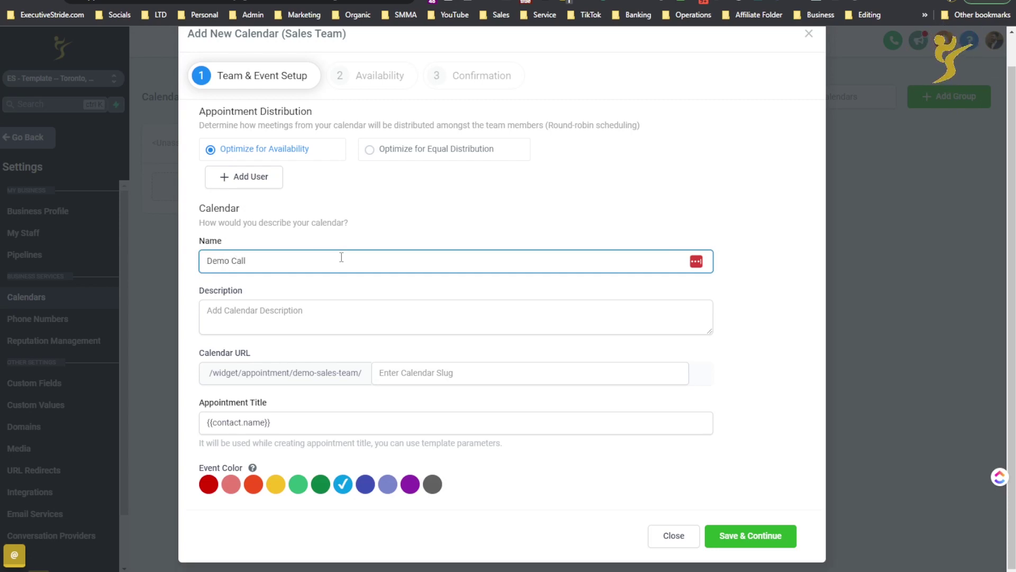
# Copy the calendar name Demo Call into the calendar's description.
pyautogui.moveTo(342, 257); pyautogui.dragTo(238, 304)
pyautogui.hotkey('ctrl', 'c')
pyautogui.click(241, 312)
pyautogui.hotkey('ctrl', 'v')
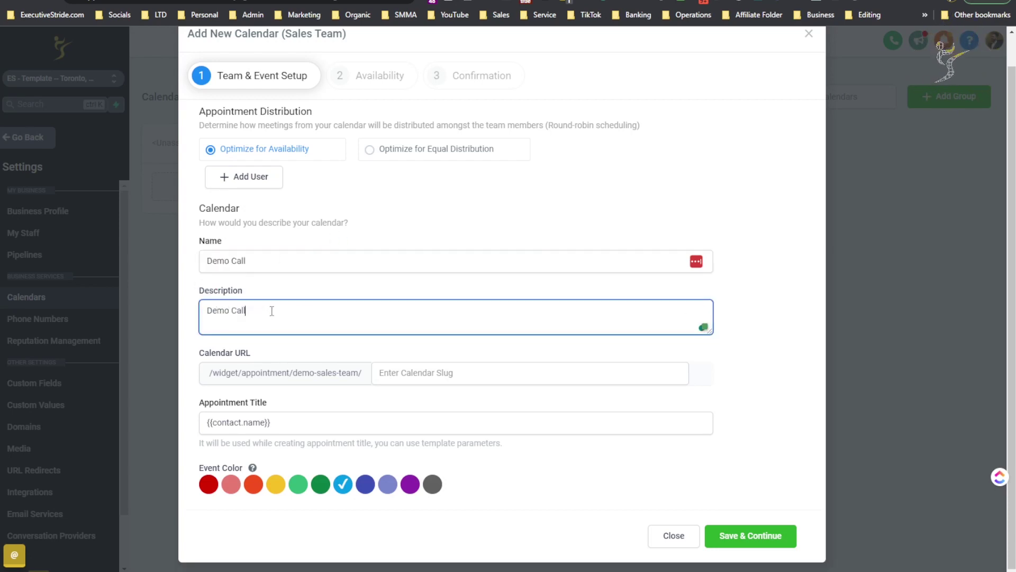
# Set the calendar URL slug to demo-call, using a dash instead of a space.
pyautogui.press('Tab')
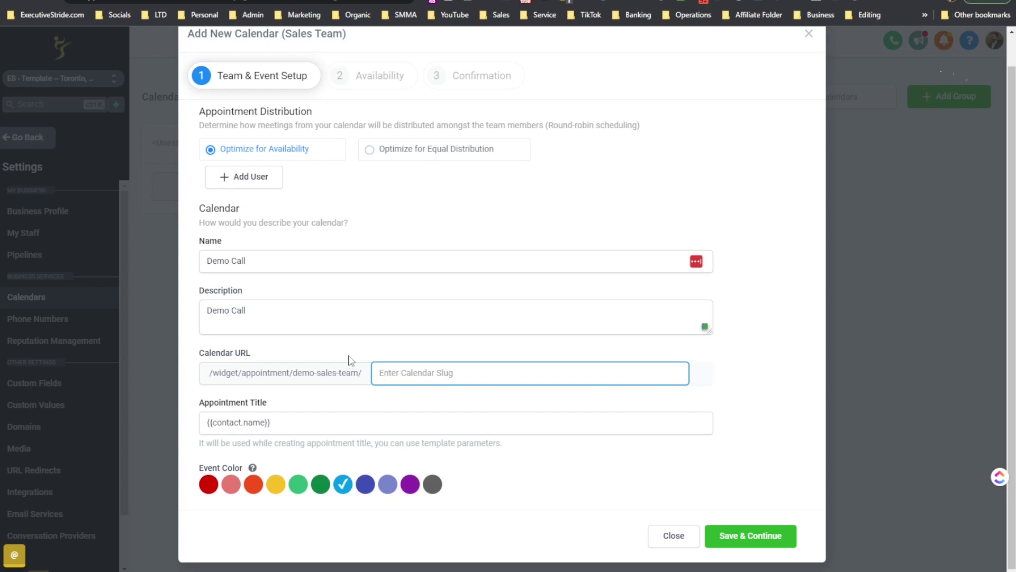
pyautogui.write('demo call')
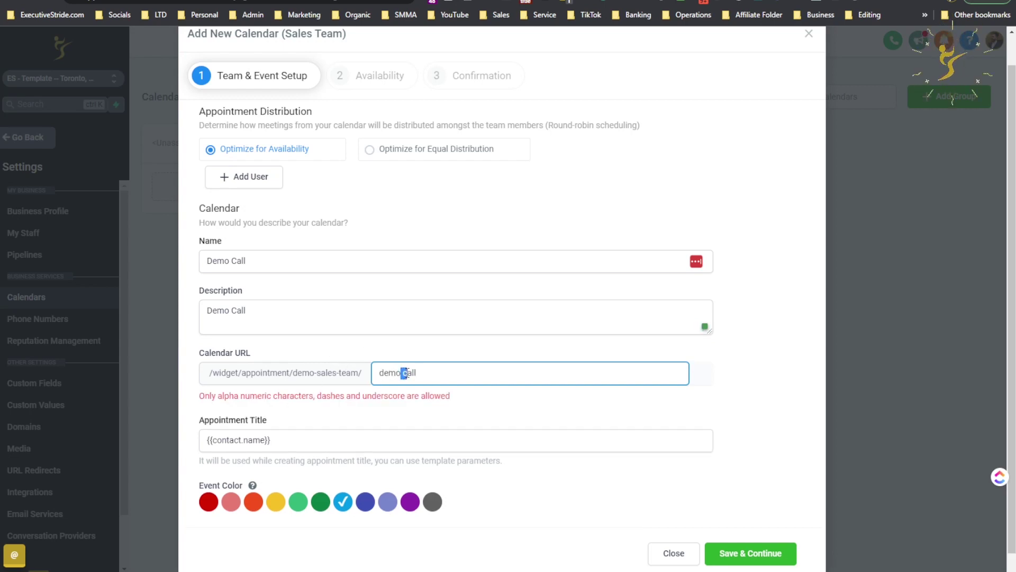
pyautogui.click(404, 371)
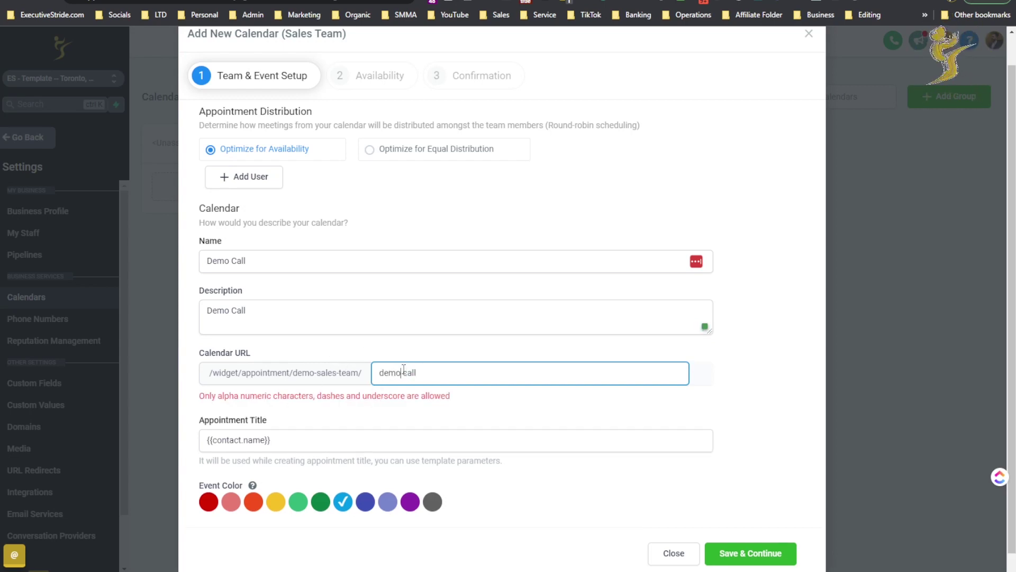
pyautogui.click(349, 416)
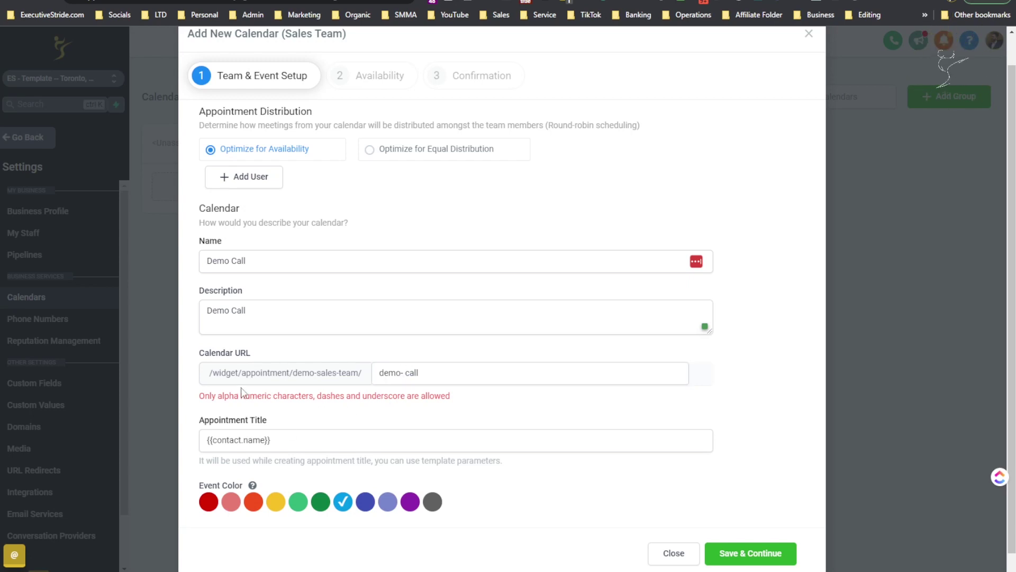
pyautogui.click(403, 373)
pyautogui.click(279, 388)
pyautogui.click(400, 372)
pyautogui.press('BackSpace')
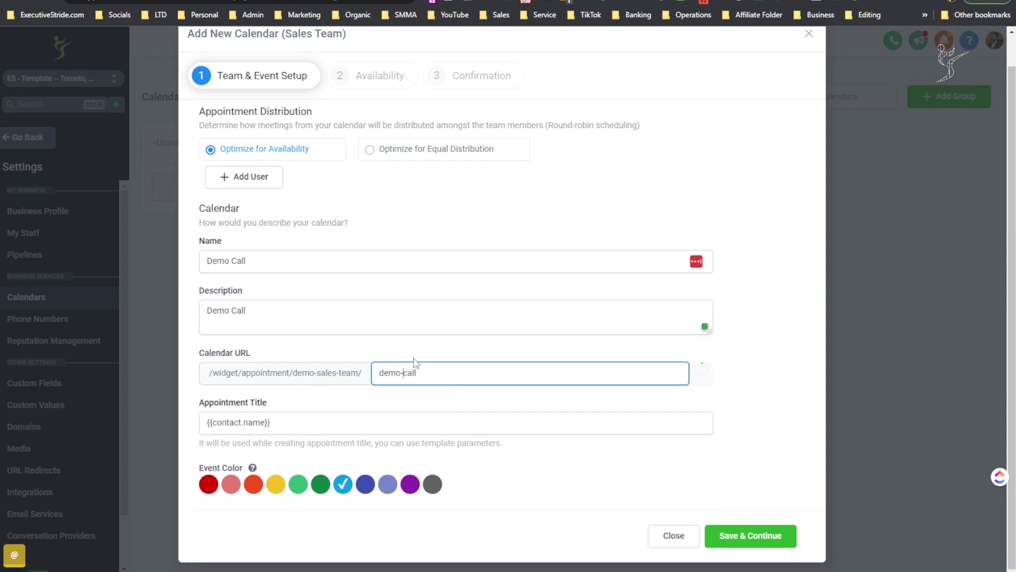
# Set the appointment title to {{contact.name}} X {{user.name}} Demo Call and the event color to Banana.
pyautogui.click(343, 431)
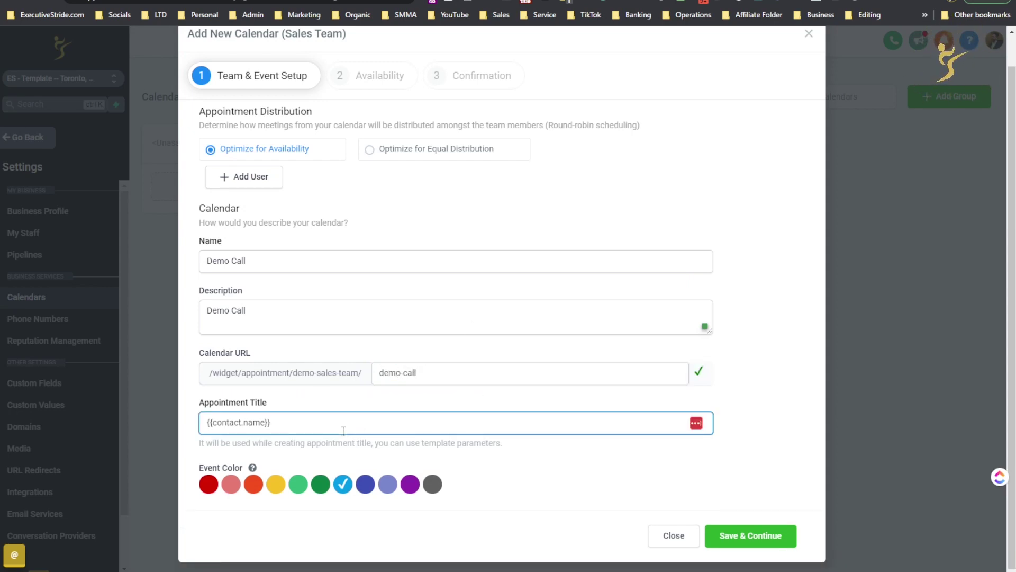
pyautogui.click(264, 405)
pyautogui.click(320, 417)
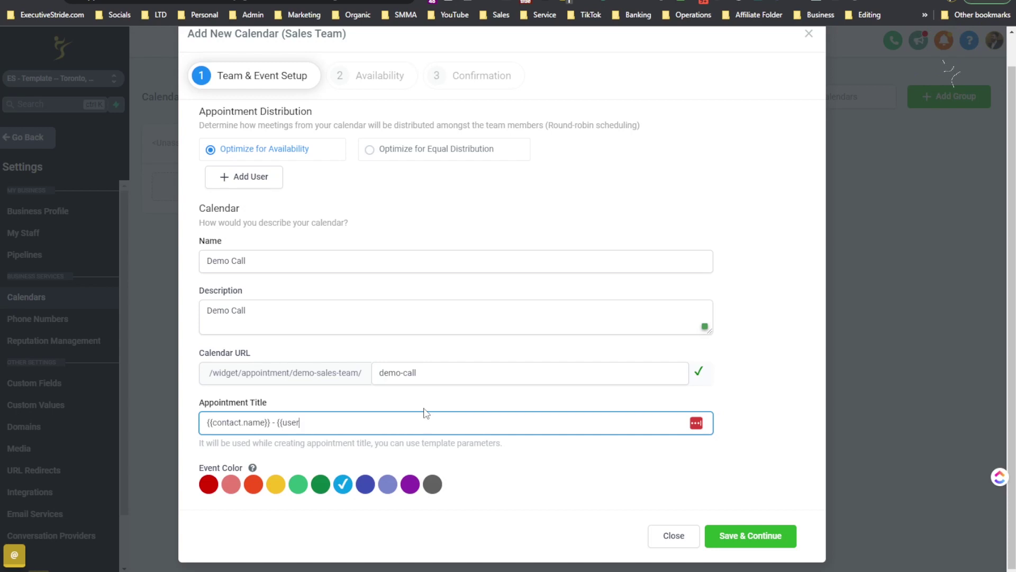
pyautogui.write('ame')
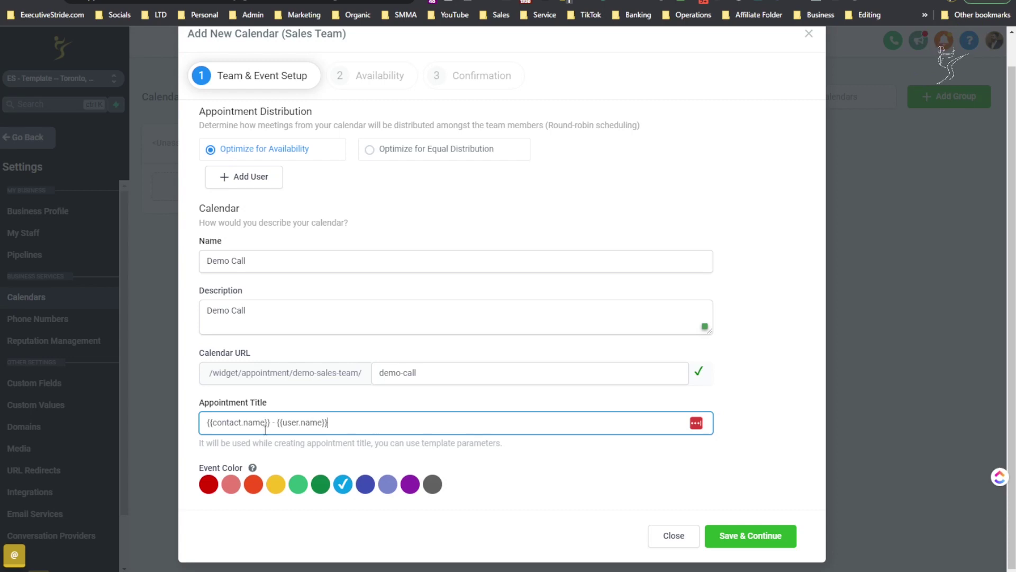
pyautogui.write('X')
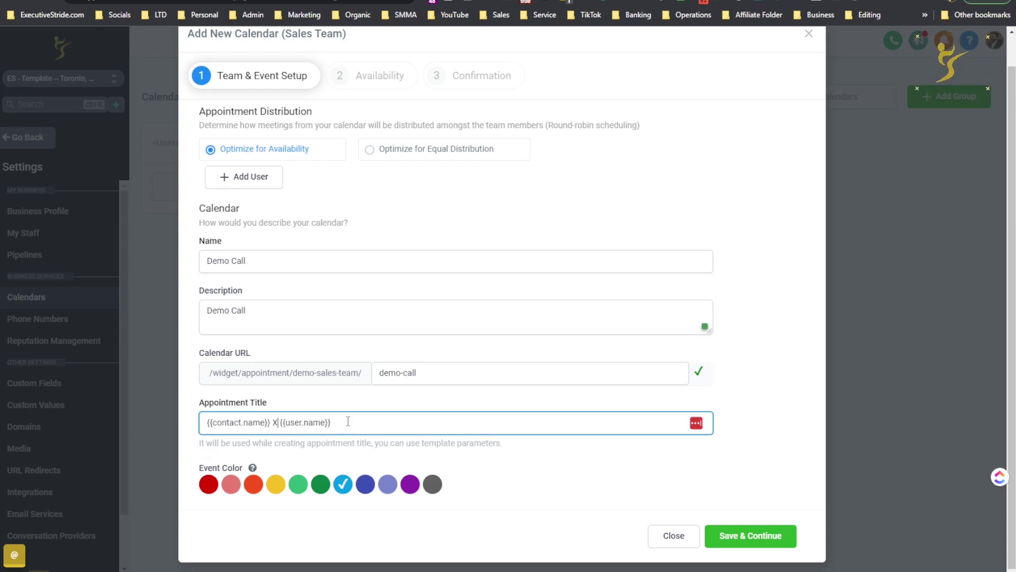
pyautogui.write(' Demo Call')
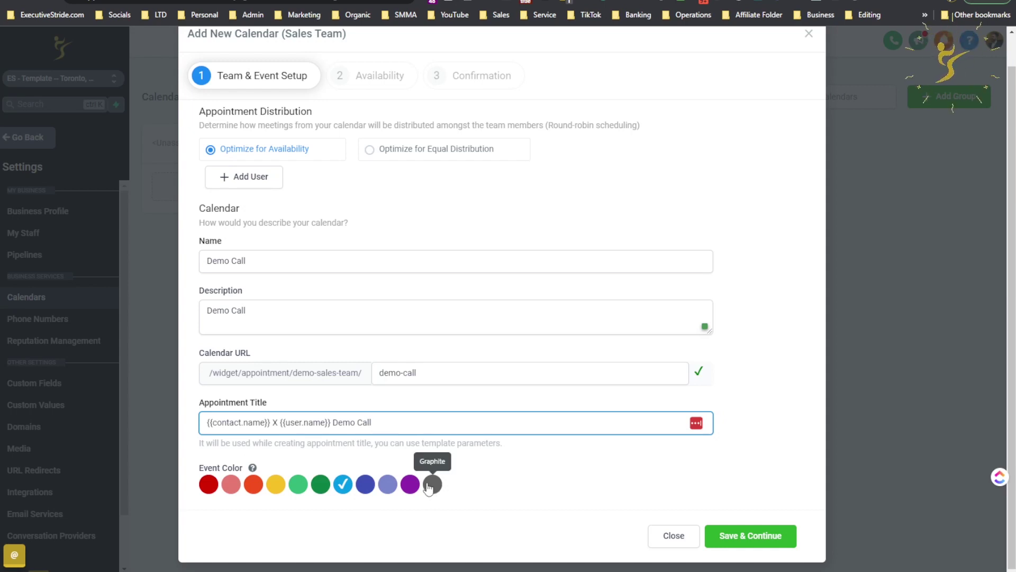
pyautogui.click(272, 490)
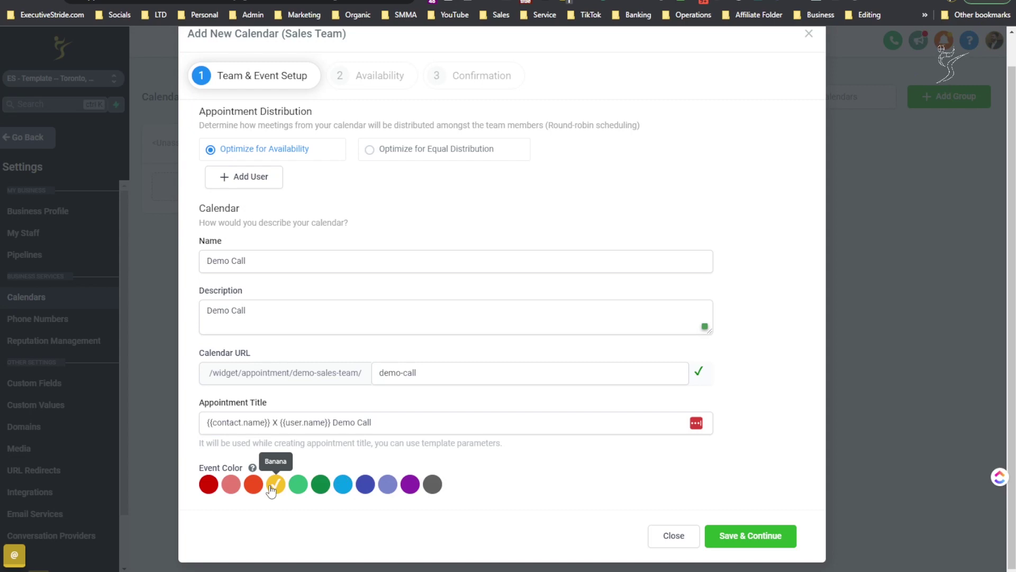
# Add a team member to the calendar's appointment distribution, and save the team and event setup to continue to availability.
pyautogui.scroll(1, 697, 436)
pyautogui.scroll(-1, 698, 435)
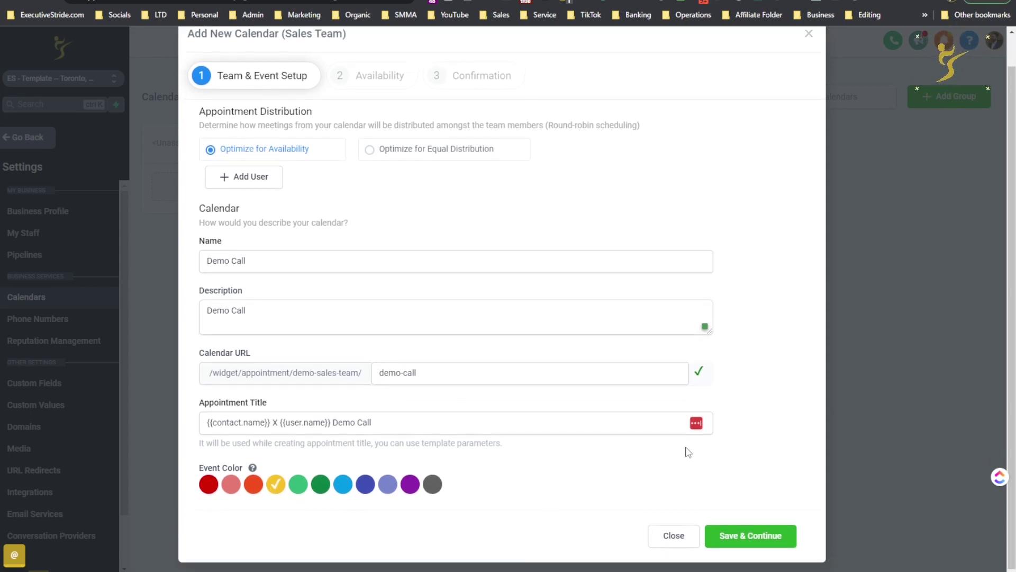
pyautogui.click(716, 534)
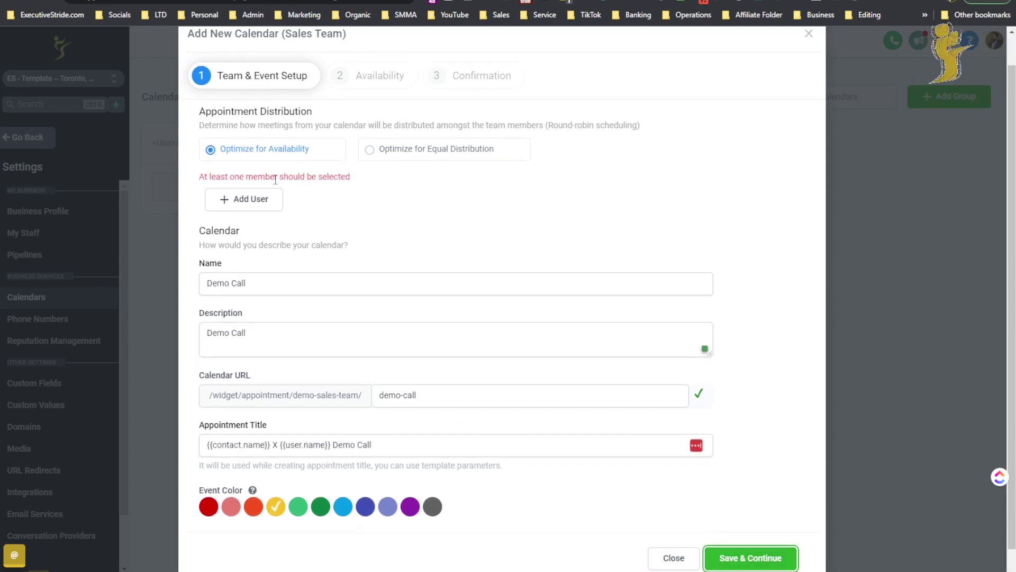
pyautogui.click(276, 200)
pyautogui.click(303, 188)
pyautogui.click(246, 200)
pyautogui.click(730, 556)
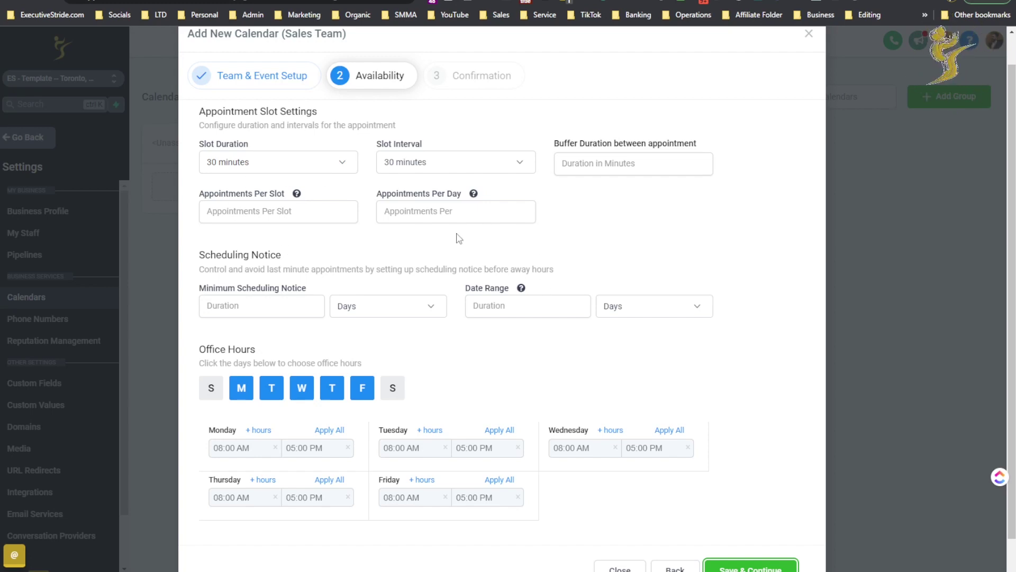
# Review the slot duration and slot interval options, keeping both at 30 minutes.
pyautogui.moveTo(298, 194)
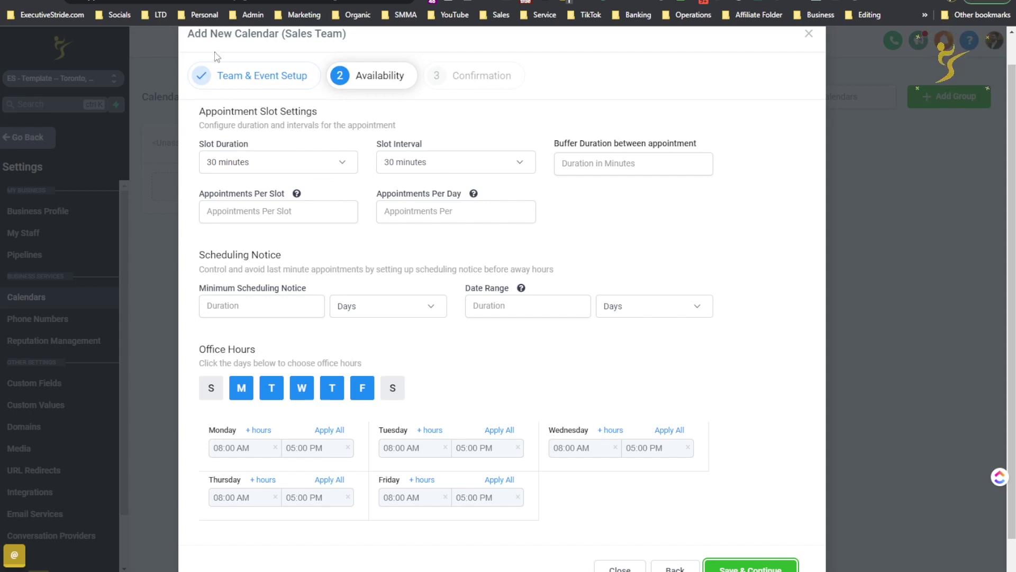
pyautogui.moveTo(239, 136); pyautogui.dragTo(279, 137)
pyautogui.click(278, 126)
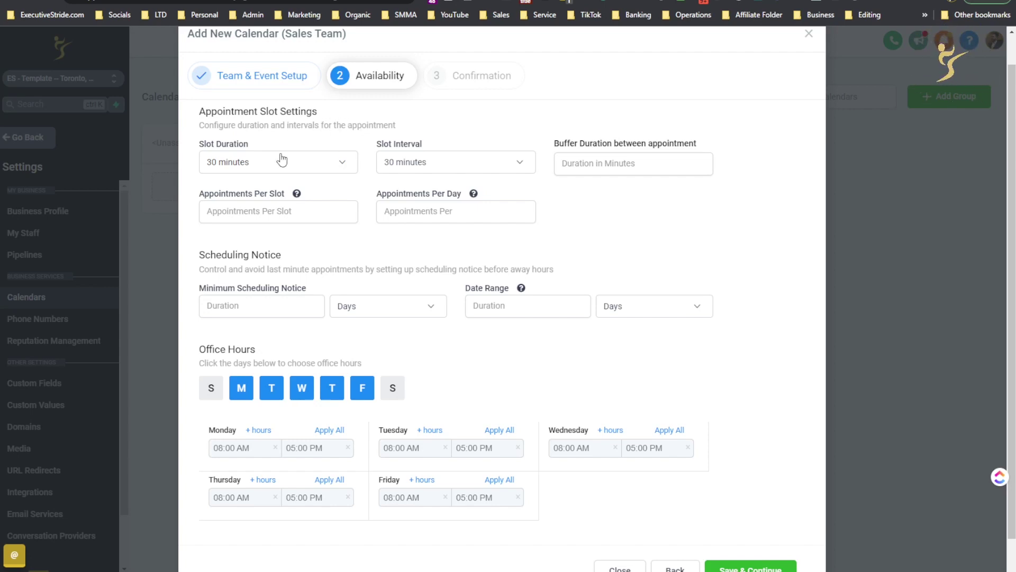
pyautogui.click(250, 164)
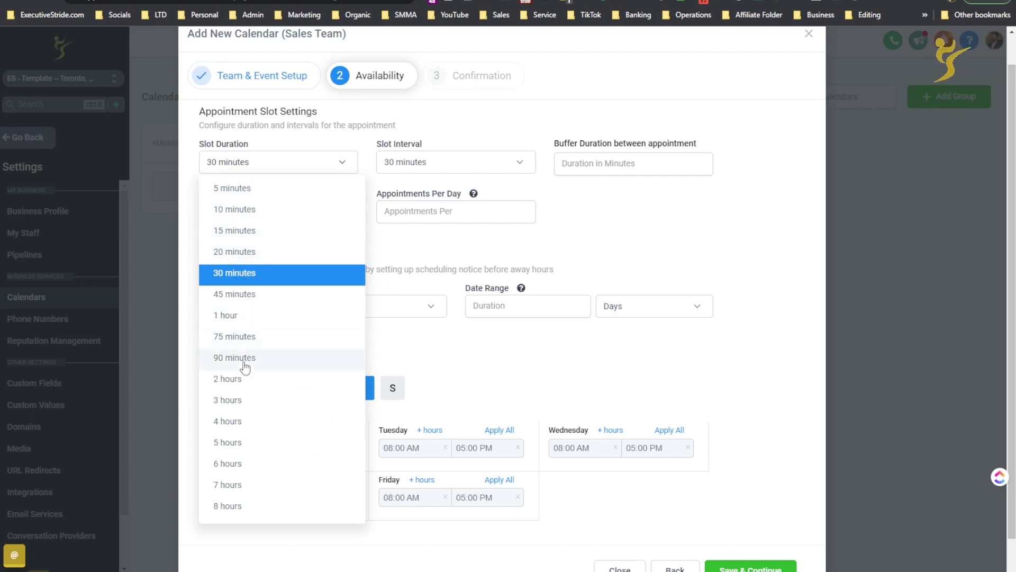
pyautogui.click(281, 272)
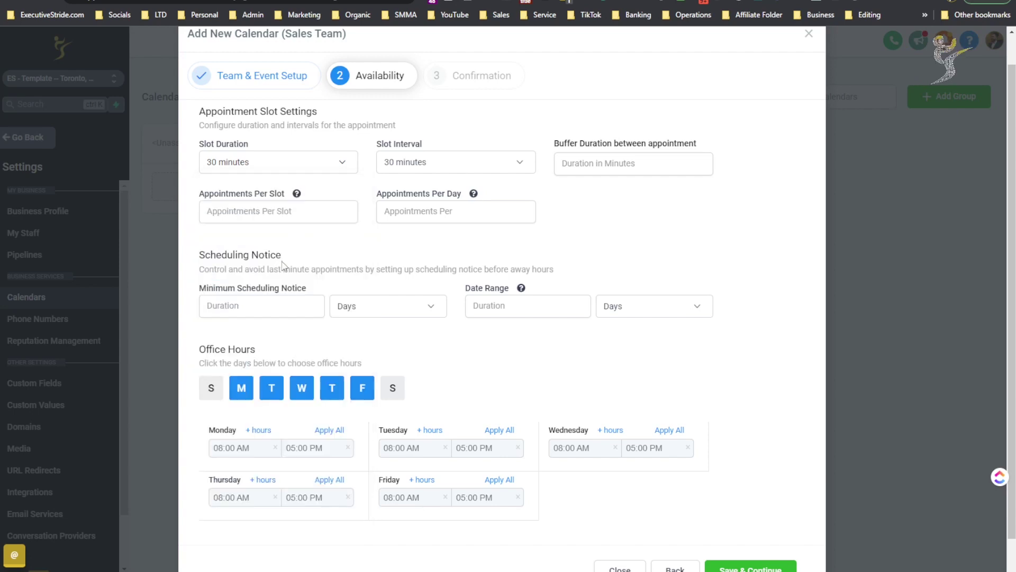
pyautogui.click(408, 162)
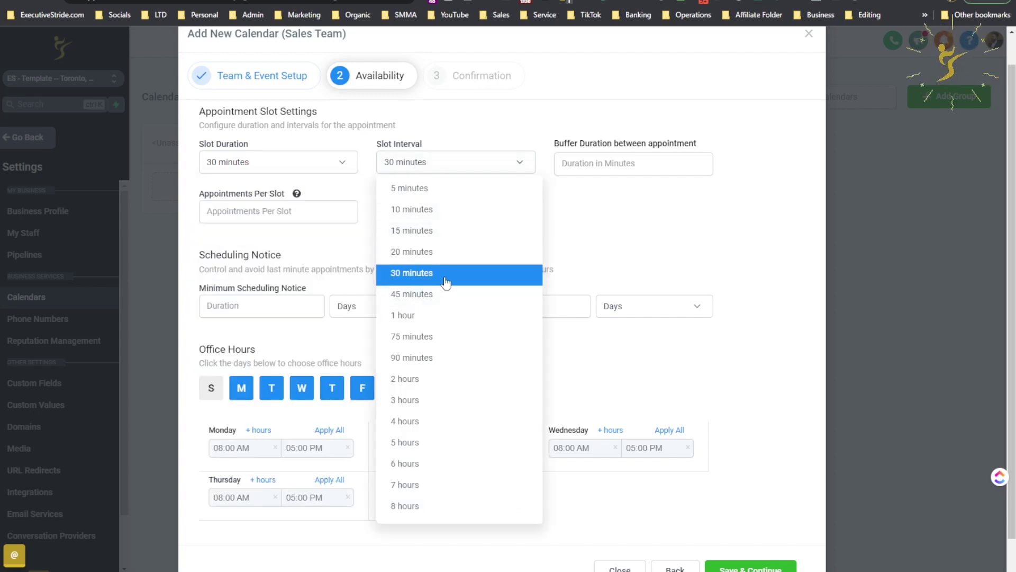
pyautogui.click(703, 222)
# Set the buffer duration between appointments to 10 minutes.
pyautogui.click(622, 154)
pyautogui.moveTo(571, 138); pyautogui.dragTo(716, 151)
pyautogui.click(678, 157)
pyautogui.write('15')
pyautogui.doubleClick(577, 168)
pyautogui.write('10')
# Limit bookings to 1 appointment per slot and 8 appointments per day.
pyautogui.click(296, 218)
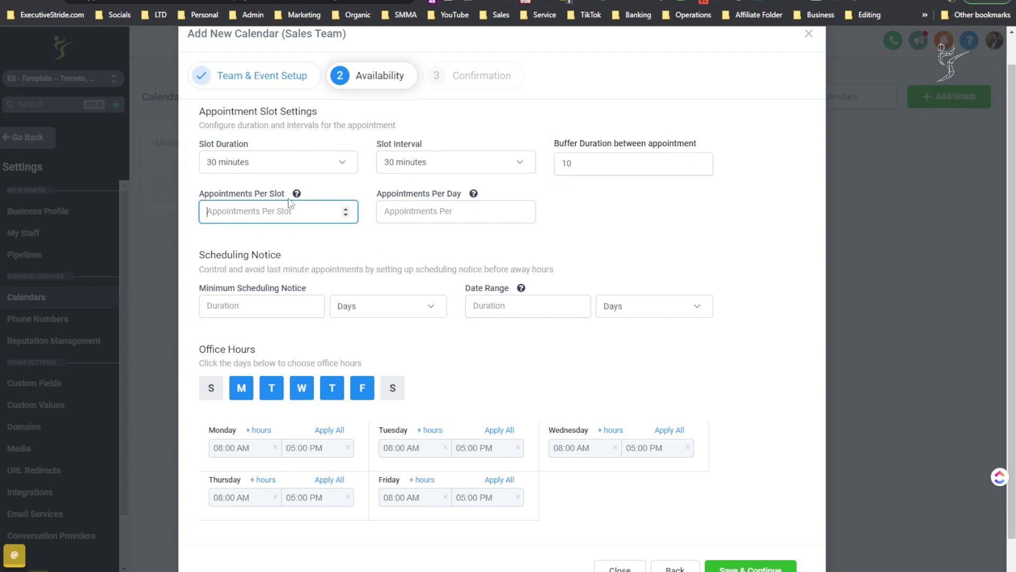
pyautogui.write('1')
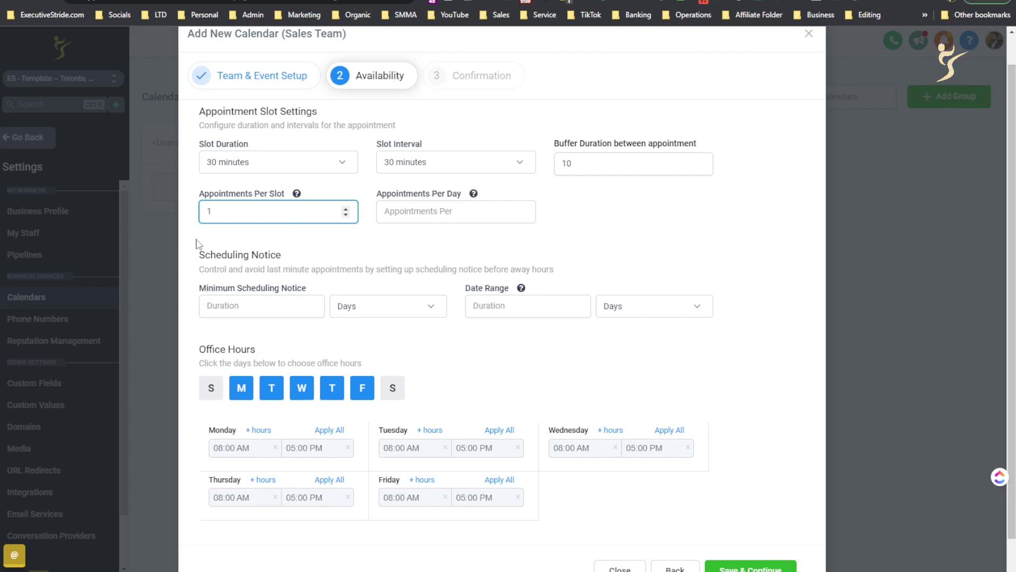
pyautogui.click(422, 208)
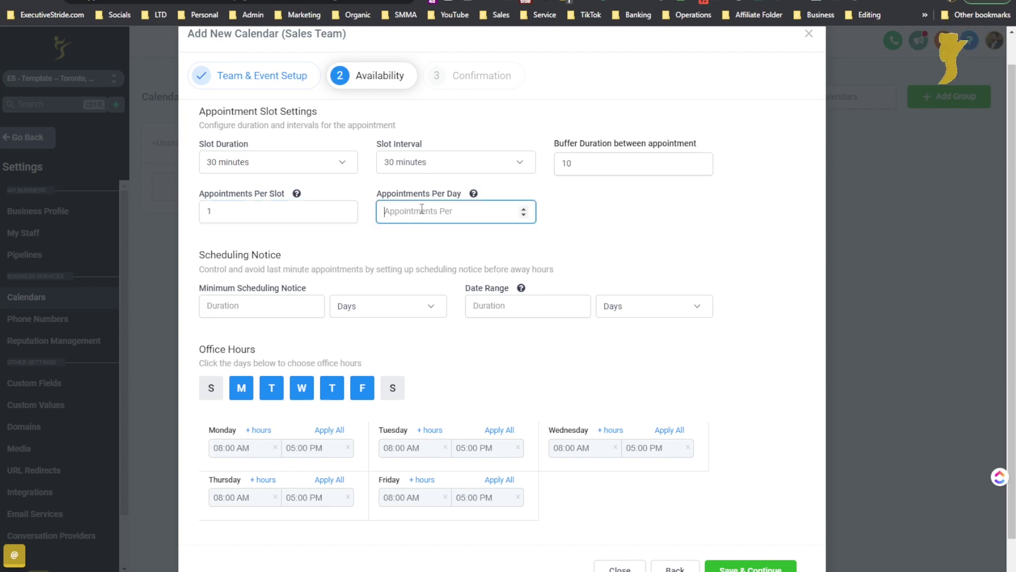
pyautogui.write('10')
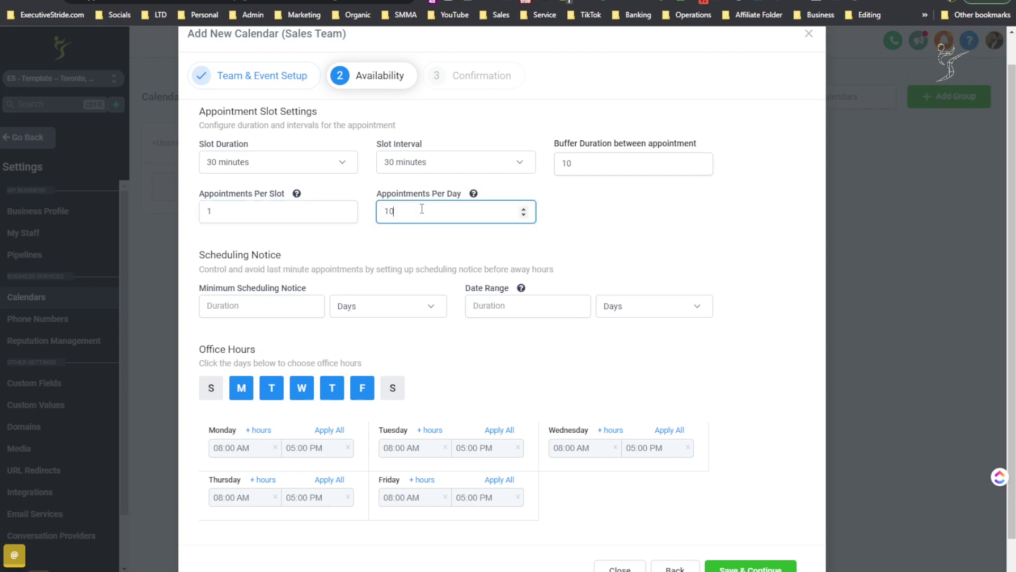
pyautogui.doubleClick(391, 213)
pyautogui.write('5')
pyautogui.doubleClick(387, 212)
pyautogui.write('8')
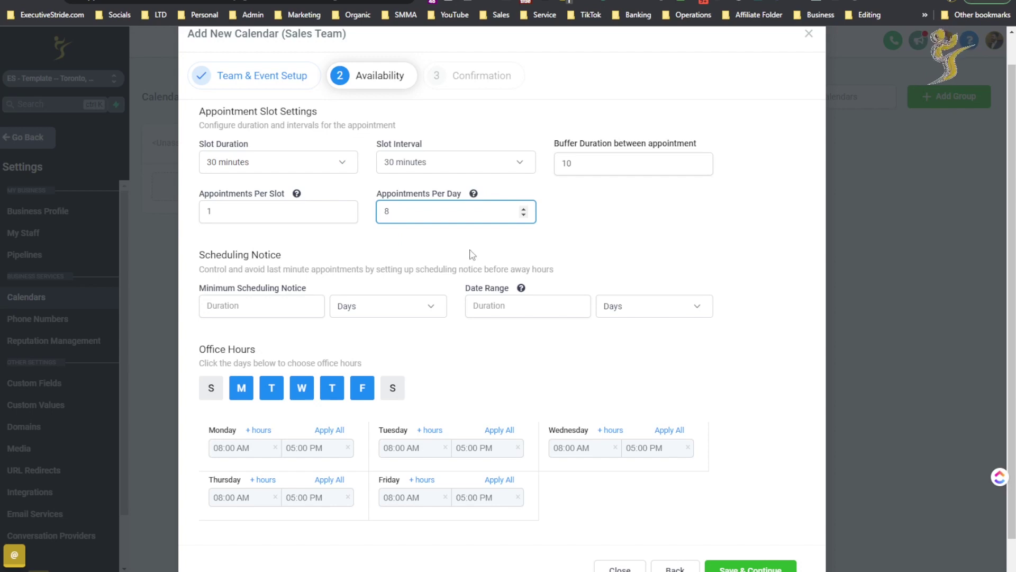
pyautogui.press('BackSpace')
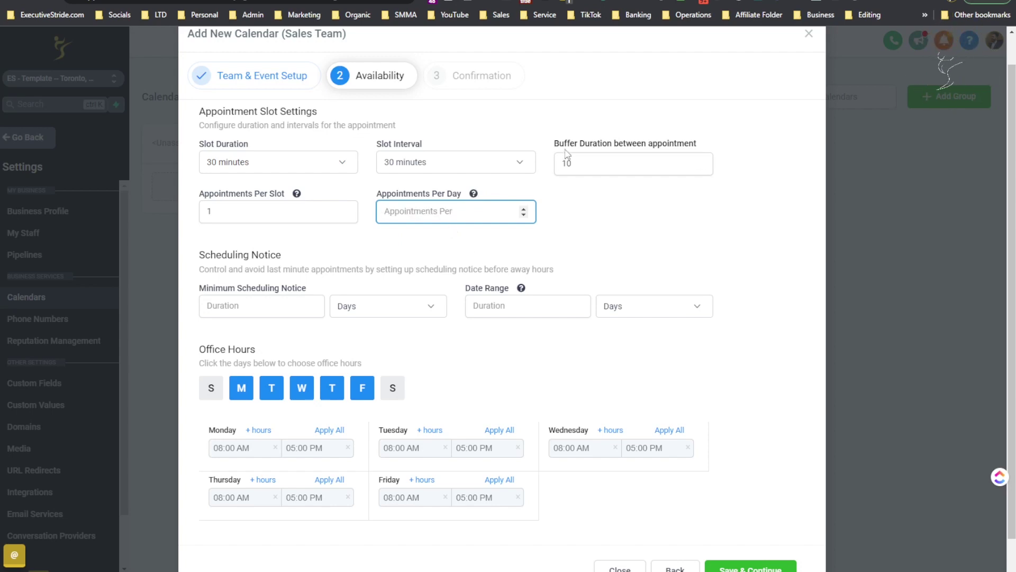
pyautogui.moveTo(474, 194)
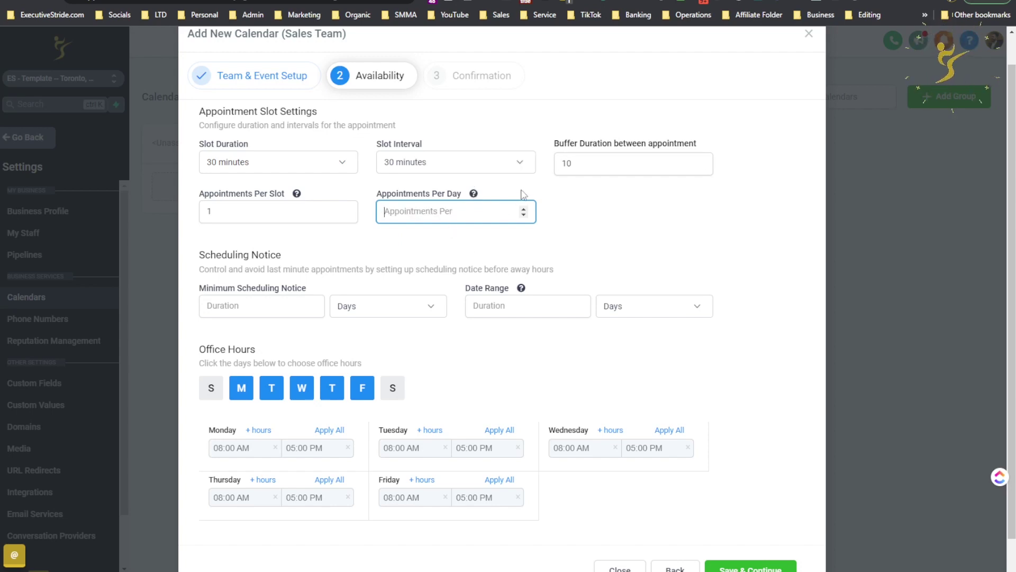
pyautogui.write('8')
# Set the minimum scheduling notice to 1 day.
pyautogui.moveTo(235, 256); pyautogui.dragTo(314, 264)
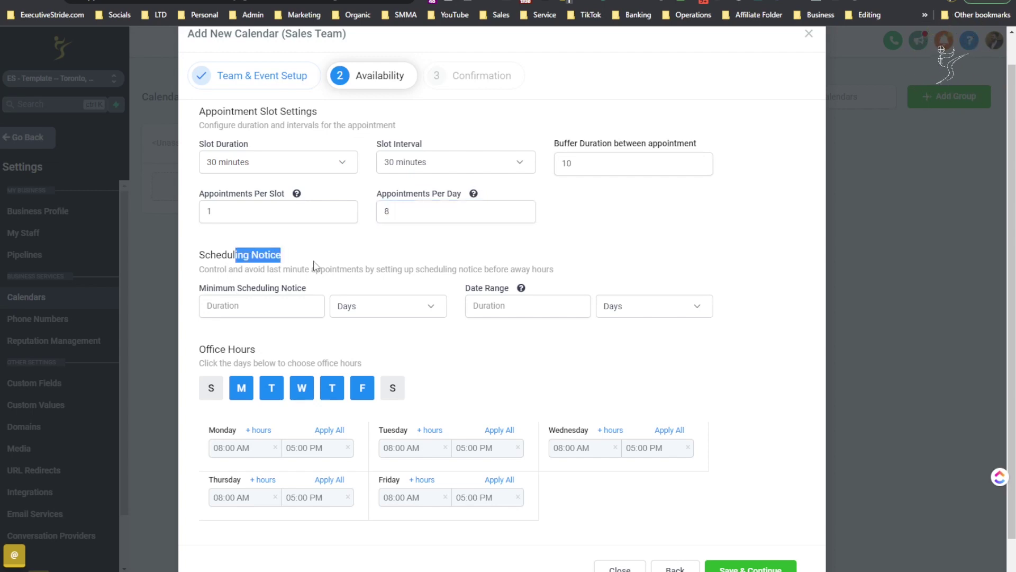
pyautogui.click(223, 296)
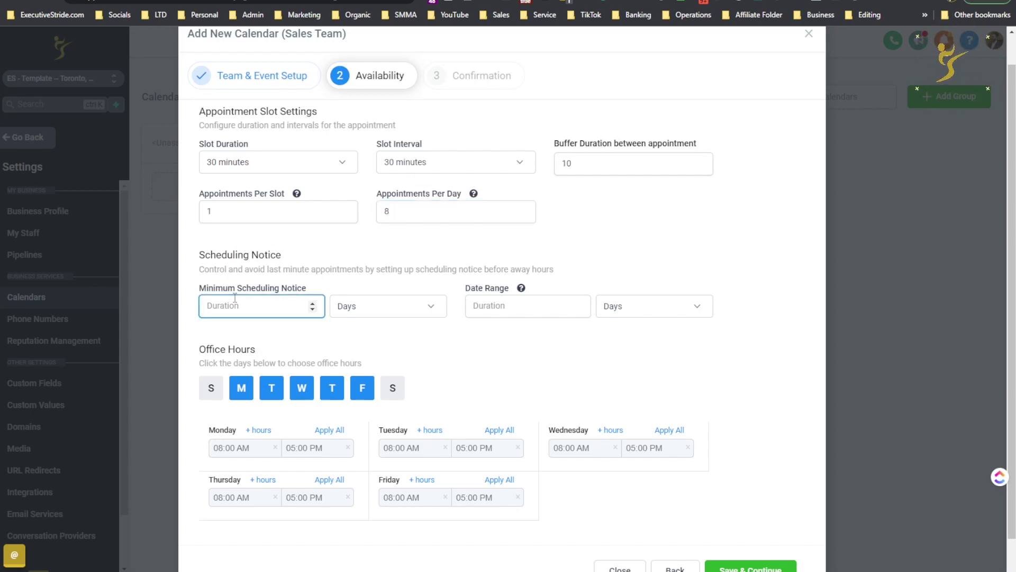
pyautogui.click(354, 311)
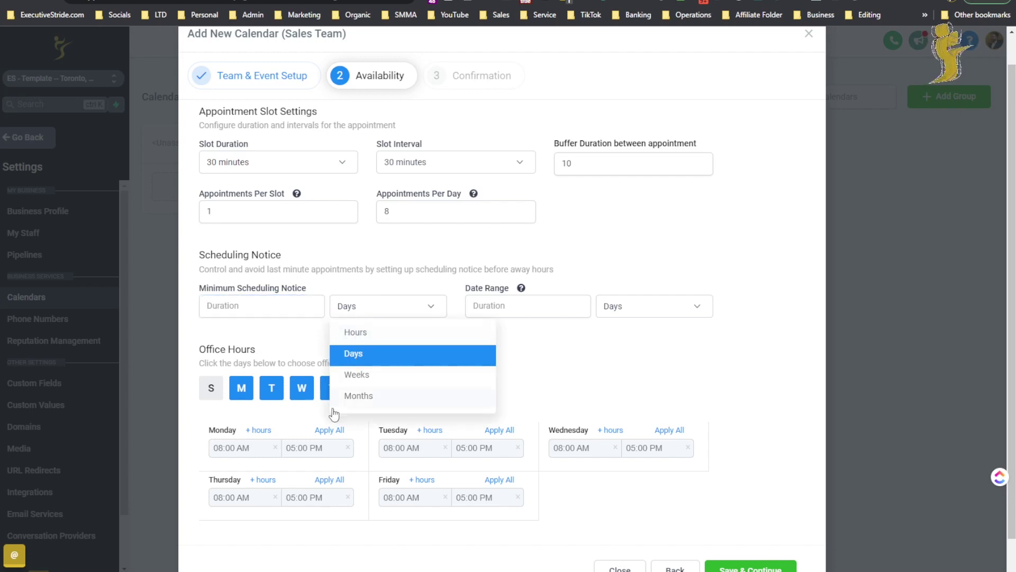
pyautogui.click(223, 305)
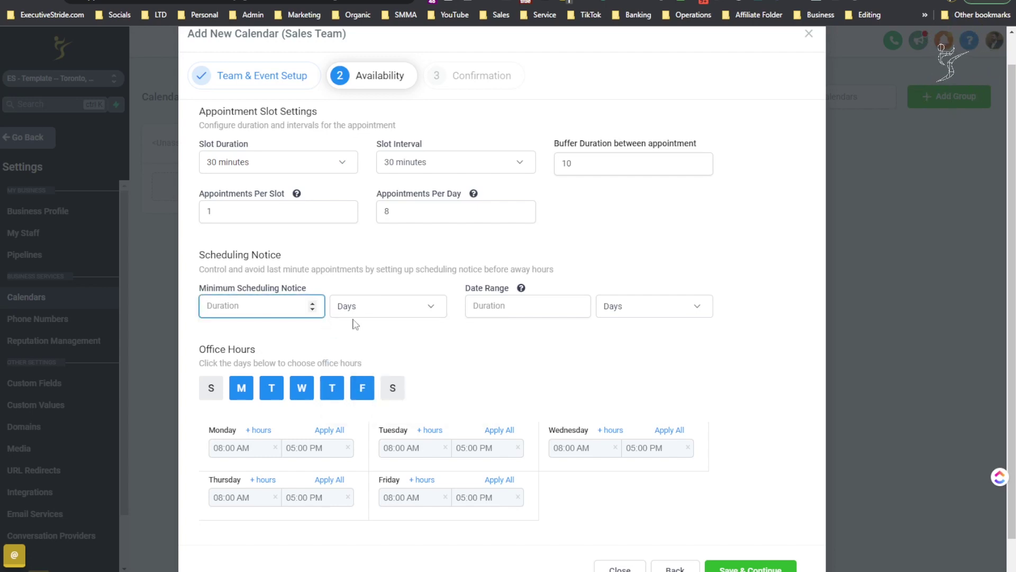
pyautogui.click(223, 299)
pyautogui.write('1')
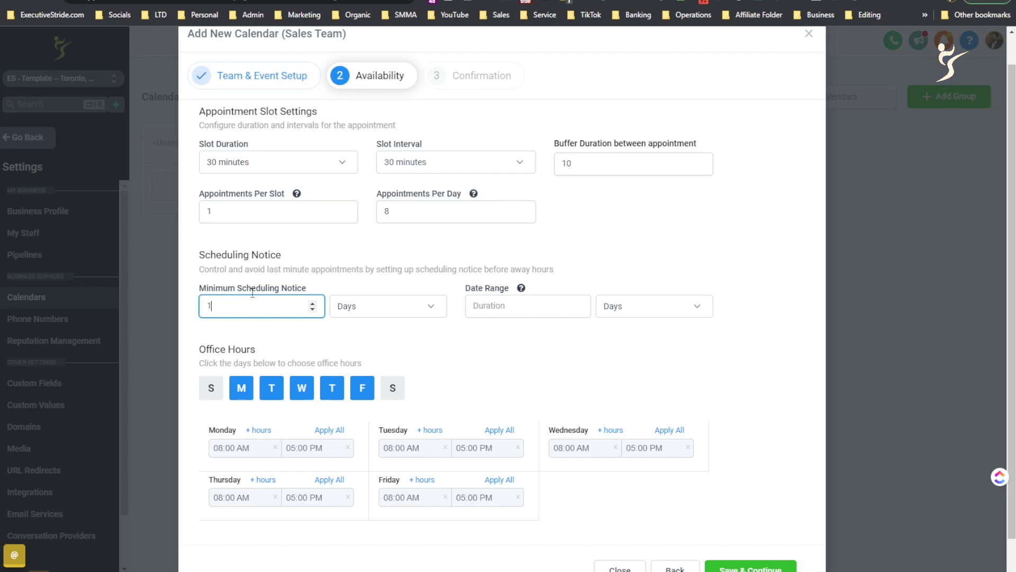
# Set the scheduling date range to 2 weeks.
pyautogui.click(512, 312)
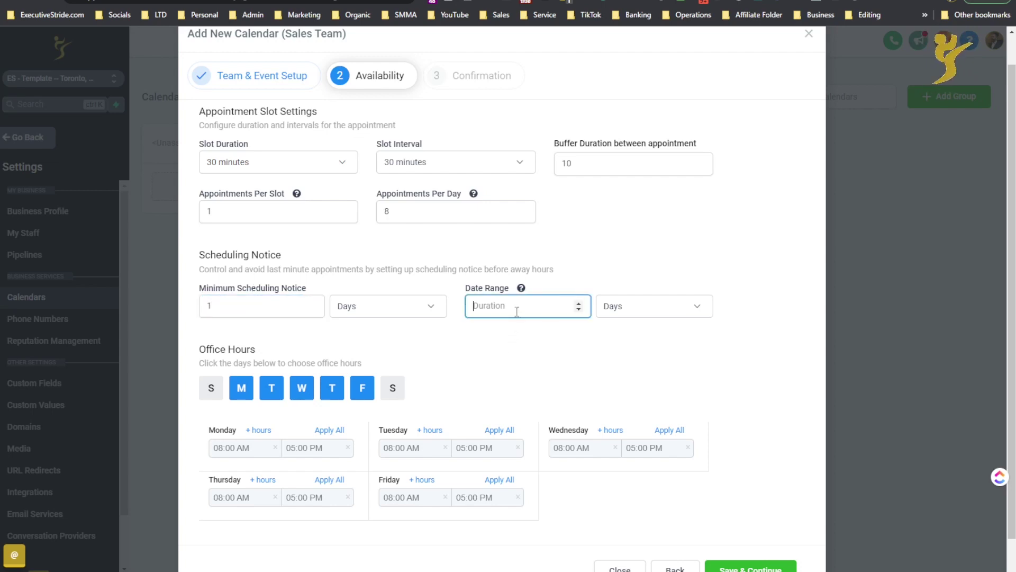
pyautogui.click(671, 314)
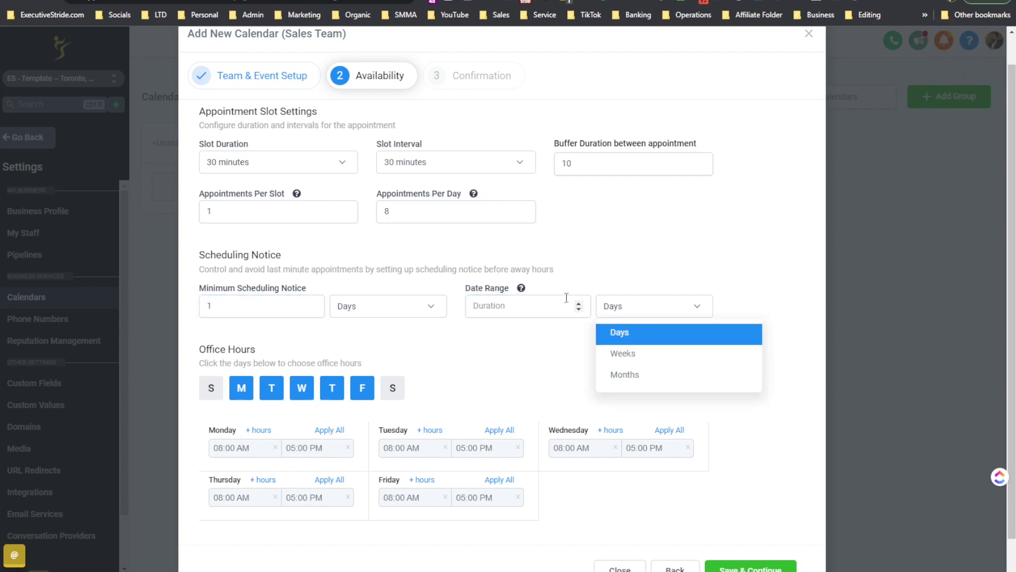
pyautogui.click(522, 291)
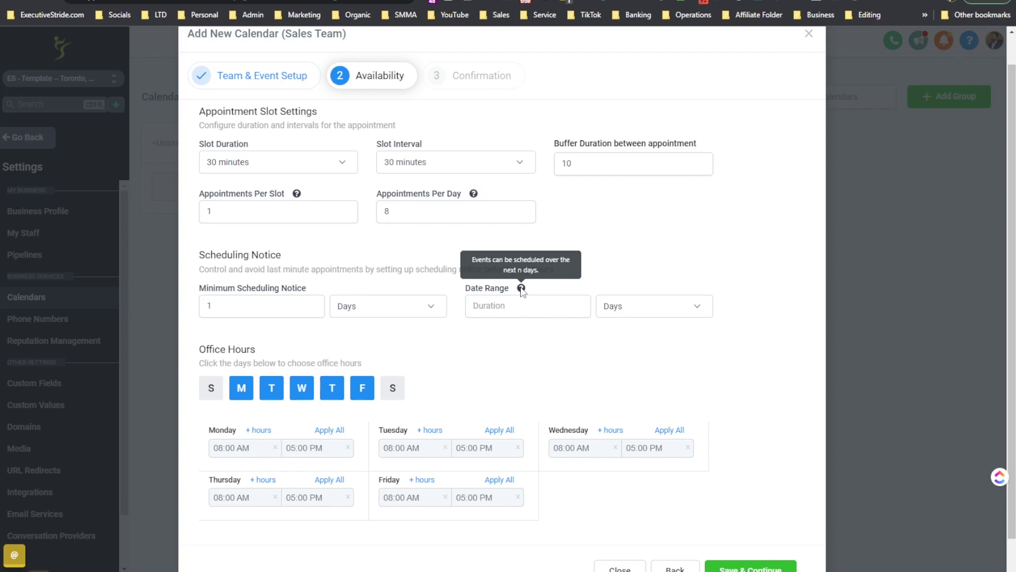
pyautogui.click(602, 315)
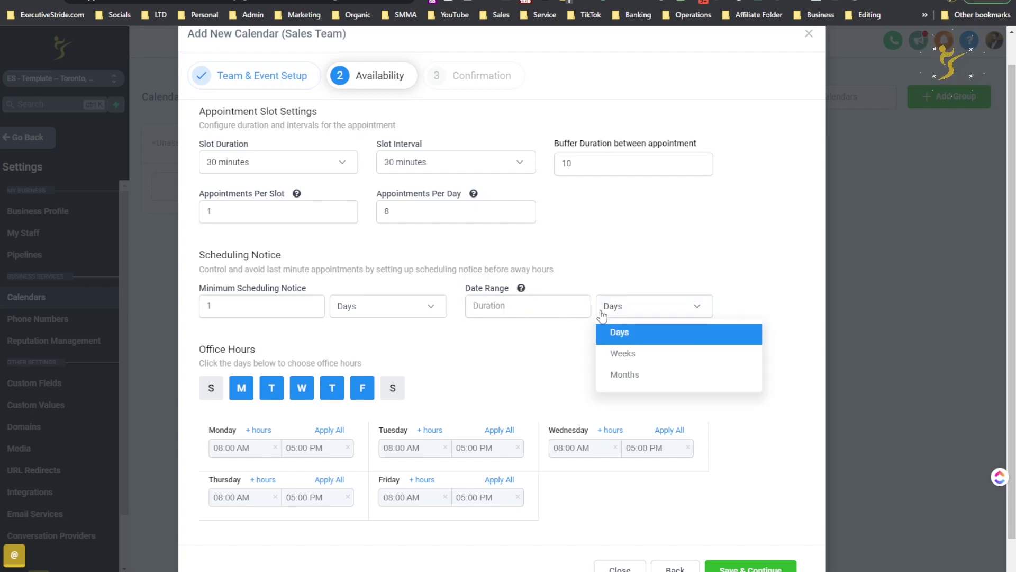
pyautogui.click(622, 353)
pyautogui.click(515, 311)
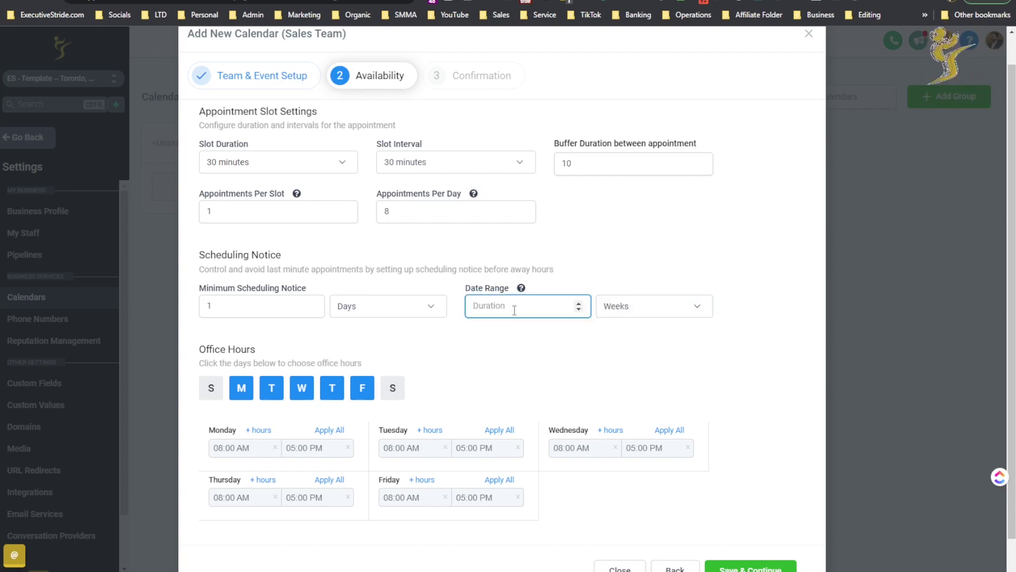
pyautogui.write('2')
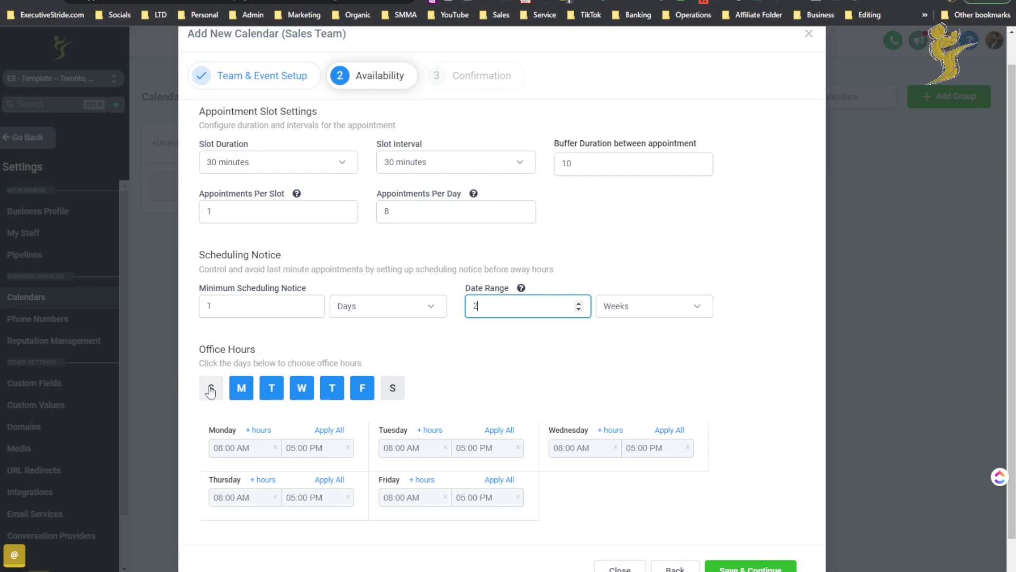
# Add Saturday to the weekday office hours, leaving Sunday off.
pyautogui.scroll(-1, 216, 385)
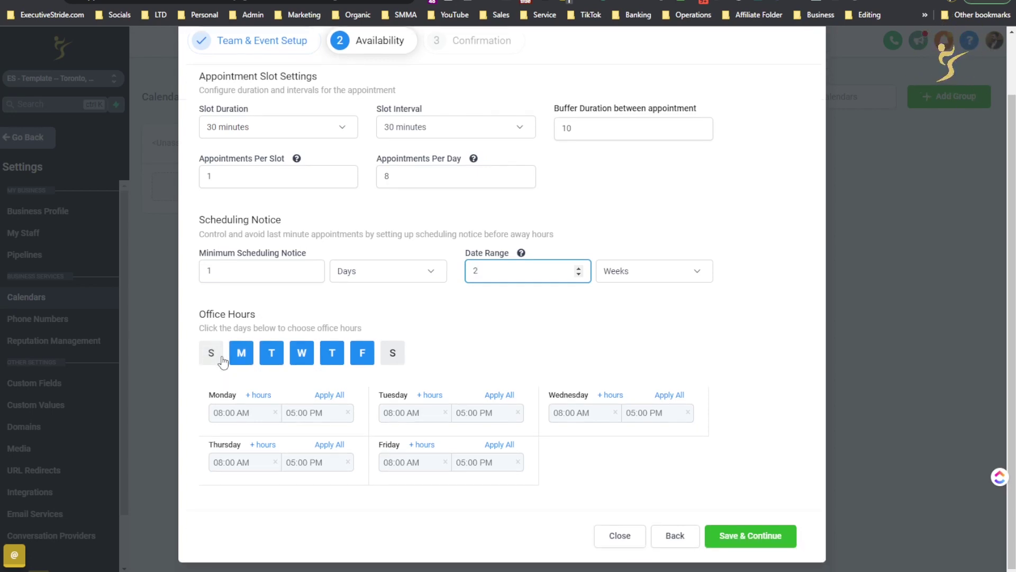
pyautogui.click(218, 356)
pyautogui.click(392, 354)
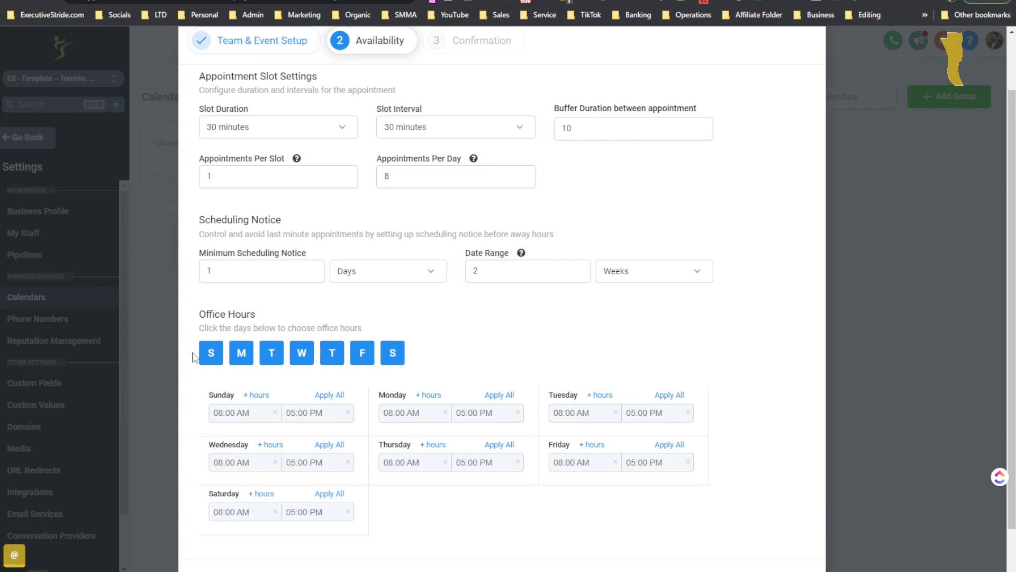
pyautogui.click(209, 353)
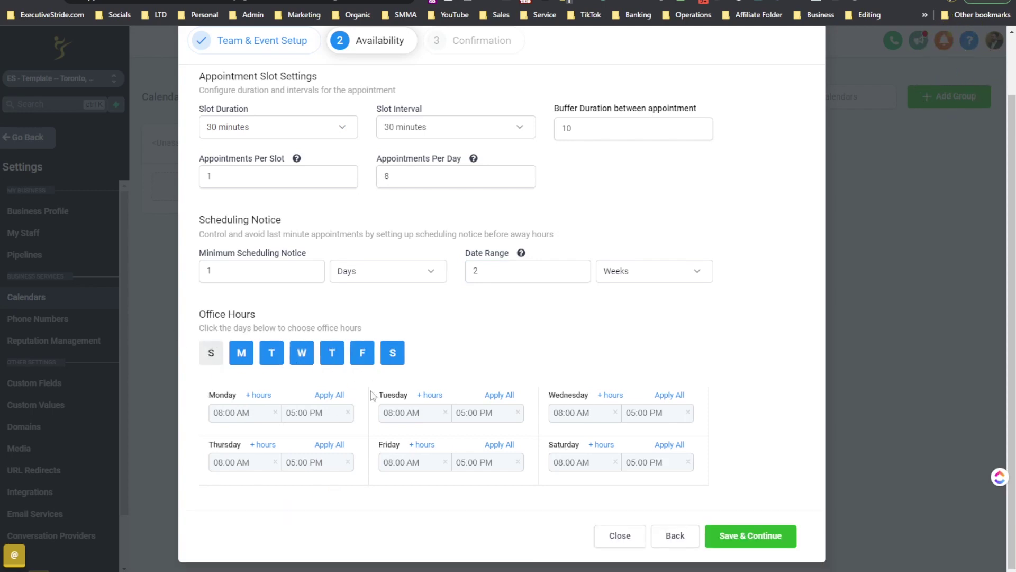
# Set Monday's office hours to 09:00 AM through 07:00 PM.
pyautogui.click(237, 412)
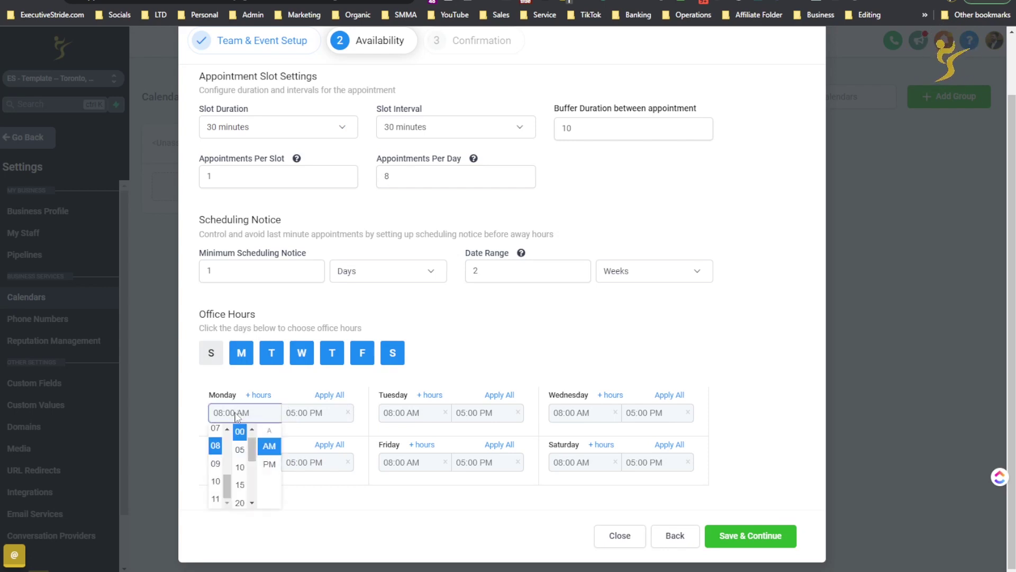
pyautogui.click(216, 463)
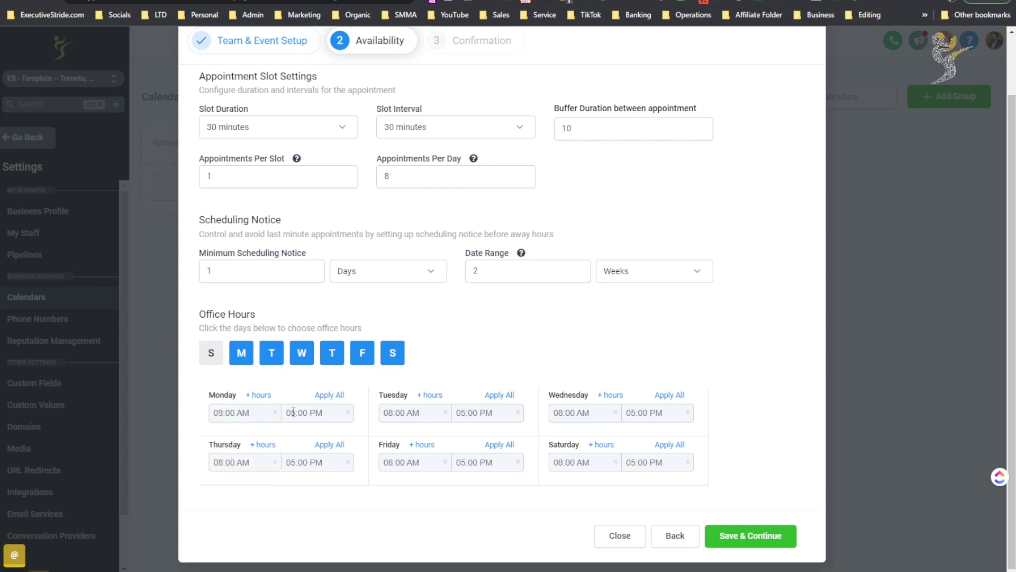
pyautogui.click(311, 412)
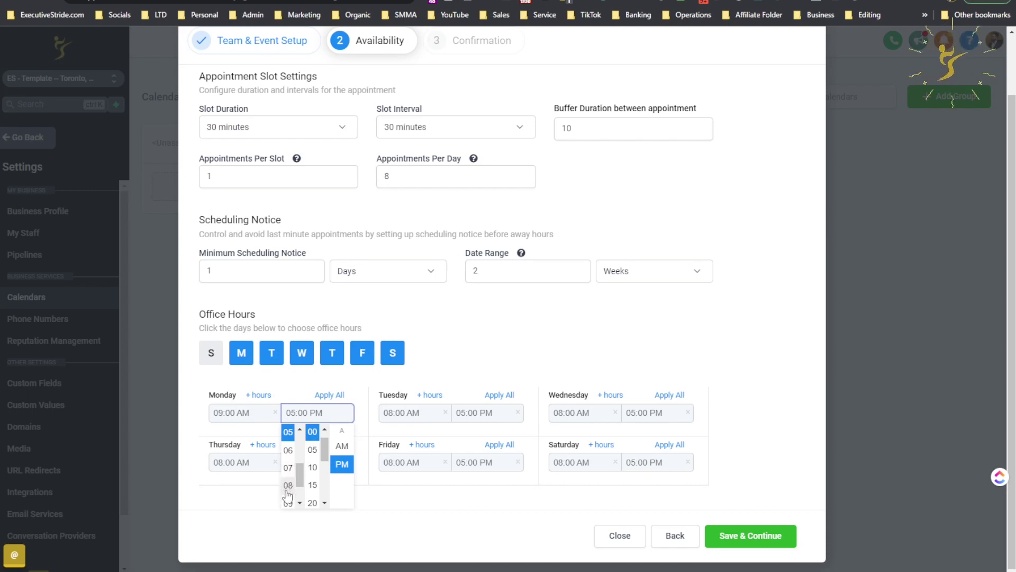
pyautogui.click(316, 436)
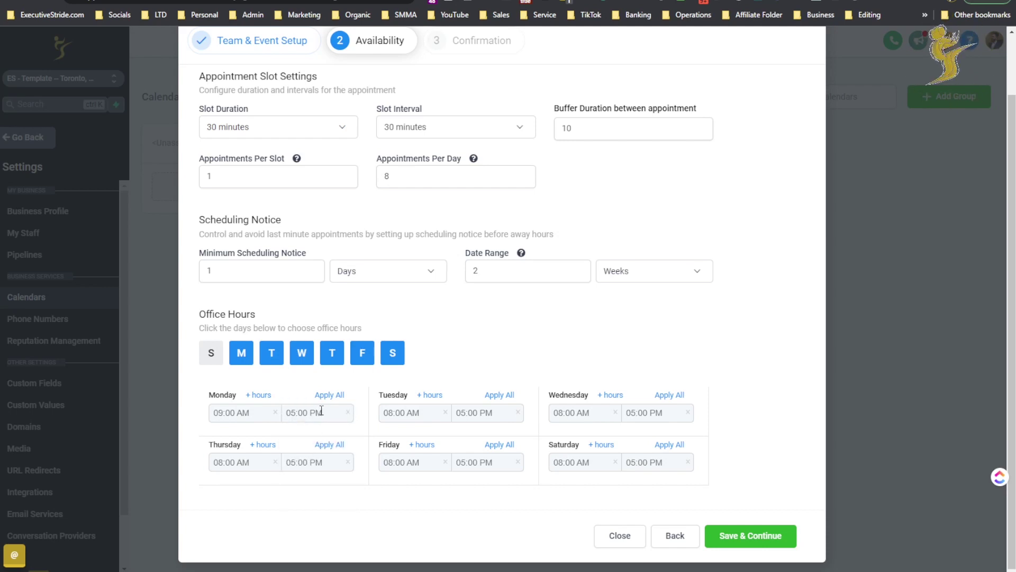
pyautogui.click(321, 411)
pyautogui.click(291, 473)
pyautogui.click(312, 427)
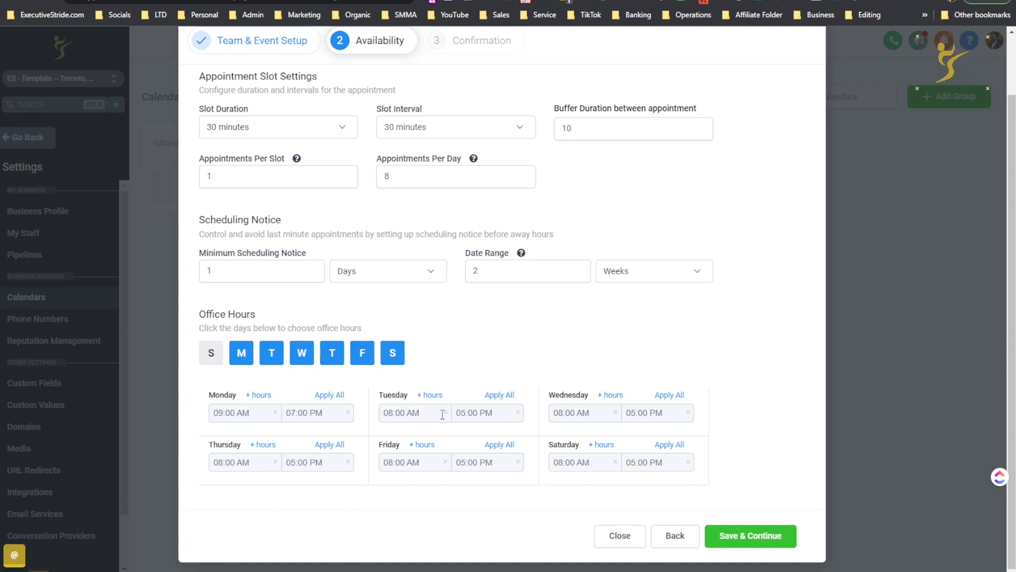
# Apply Monday's office hours to all the other selected days.
pyautogui.click(462, 418)
pyautogui.click(516, 384)
pyautogui.click(328, 394)
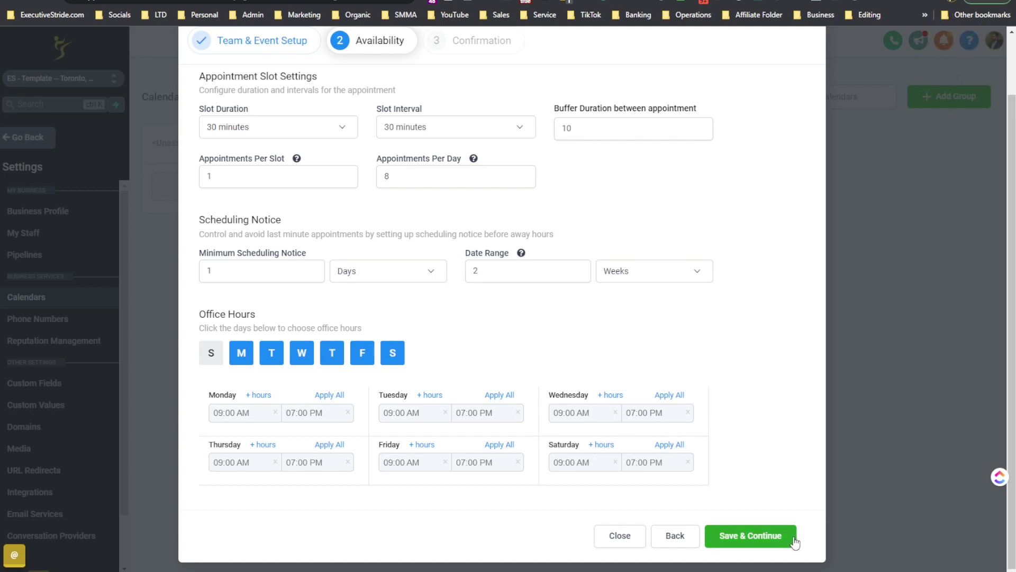
# Save the availability settings, continue to the Confirmation stage and check the explanation of the Custom Form setting.
pyautogui.click(741, 536)
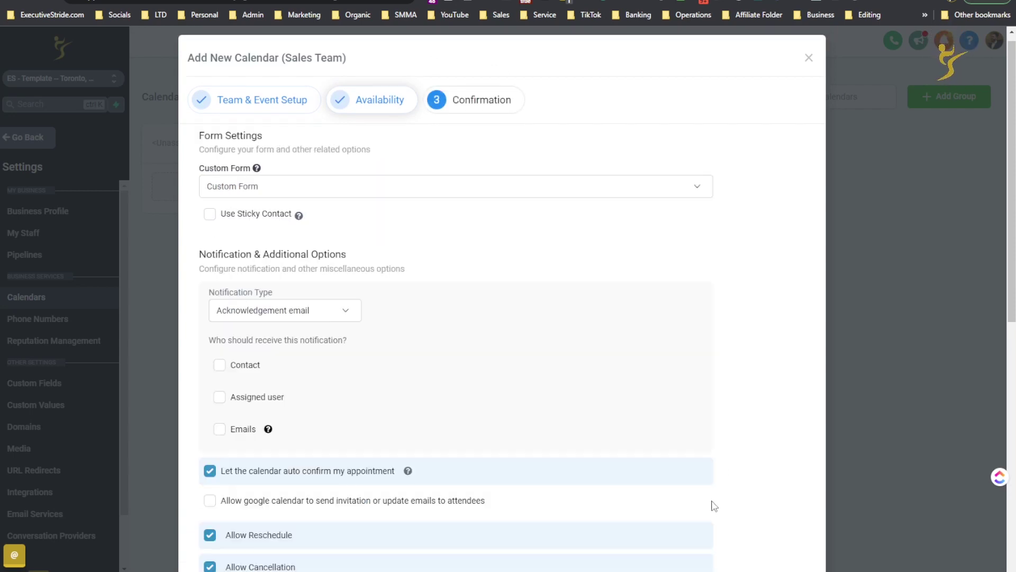
pyautogui.scroll(-3, 710, 503)
pyautogui.scroll(2, 651, 411)
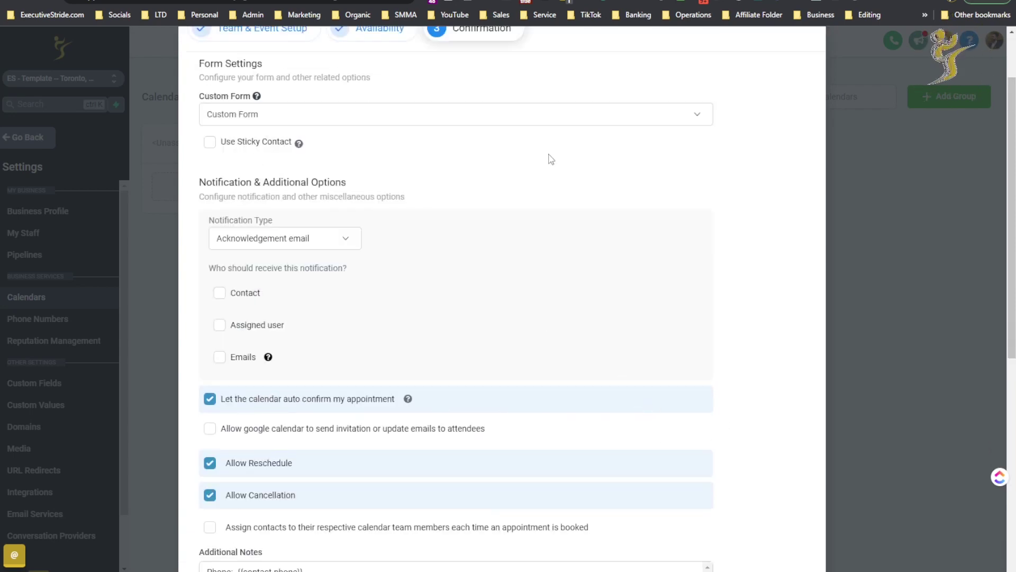
pyautogui.scroll(1, 519, 227)
pyautogui.click(257, 159)
pyautogui.click(259, 159)
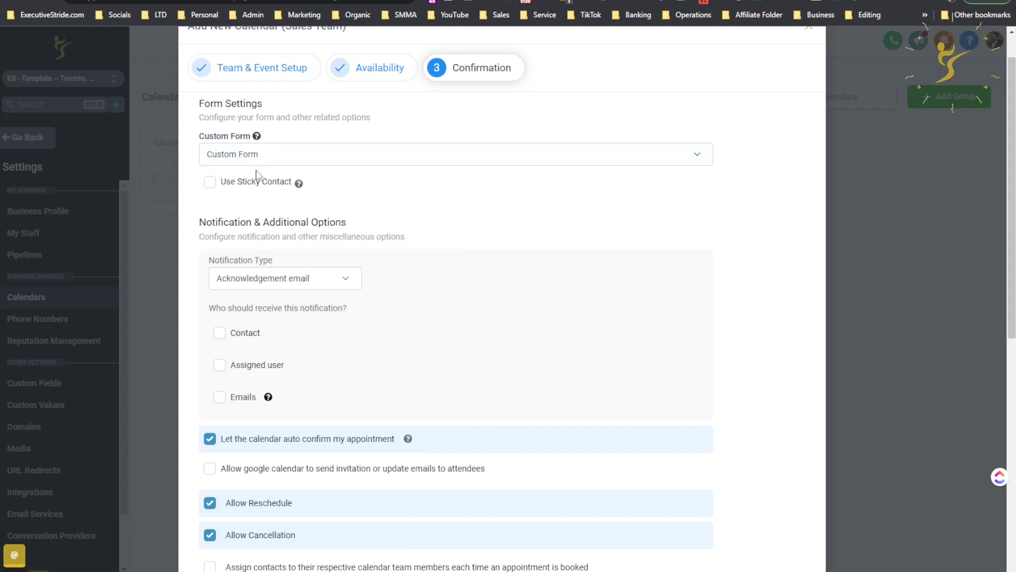
pyautogui.moveTo(257, 137)
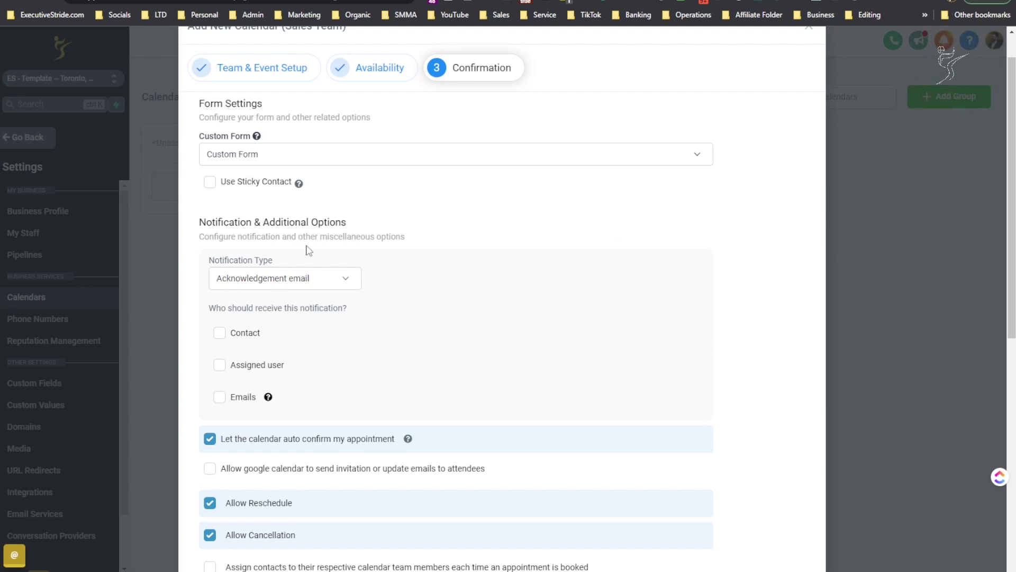
# Select Acknowledgement email as the notification type under Notification & Additional Options.
pyautogui.moveTo(269, 223); pyautogui.dragTo(296, 223)
pyautogui.click(308, 229)
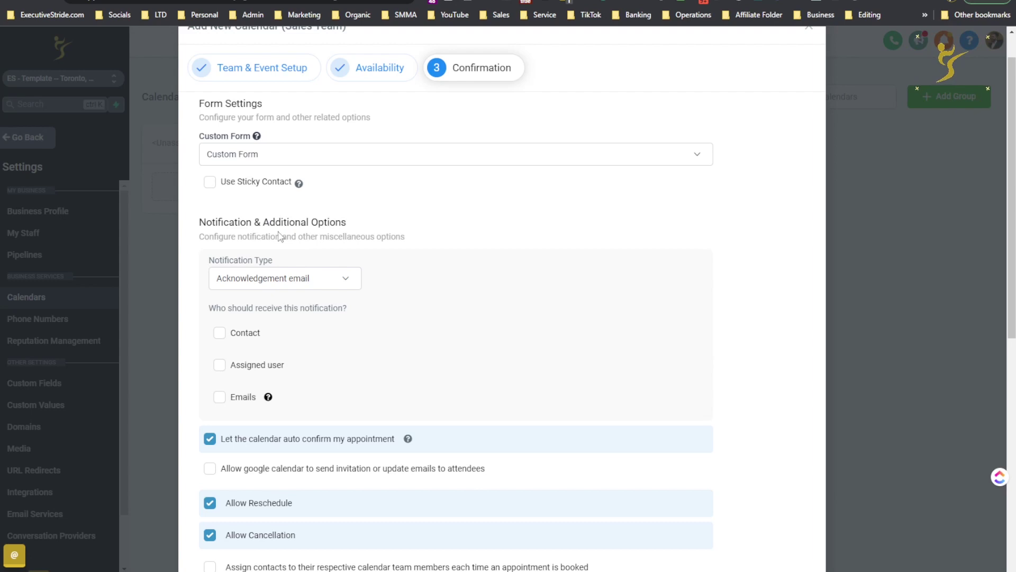
pyautogui.moveTo(239, 237); pyautogui.dragTo(294, 236)
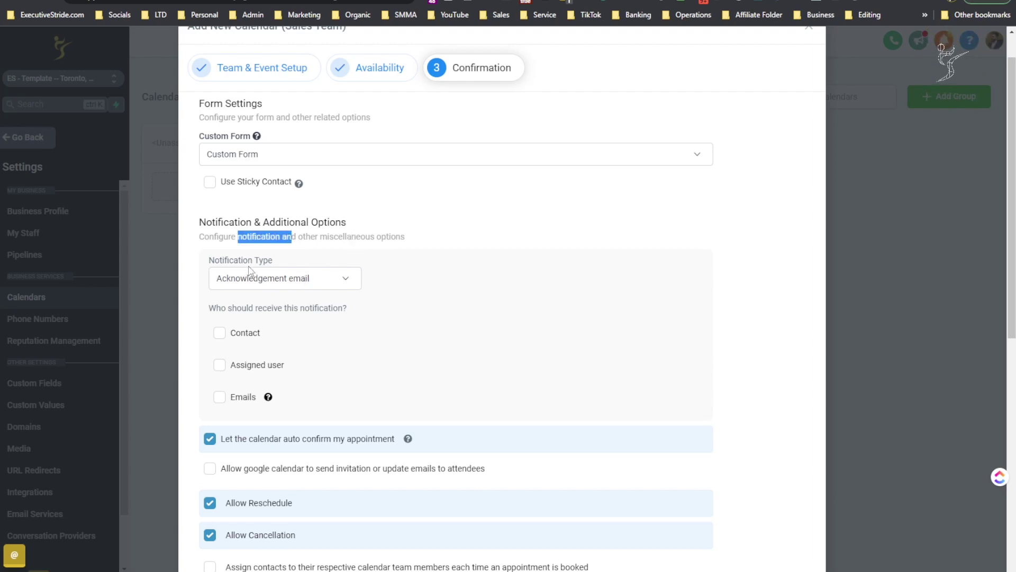
pyautogui.click(265, 278)
pyautogui.click(402, 272)
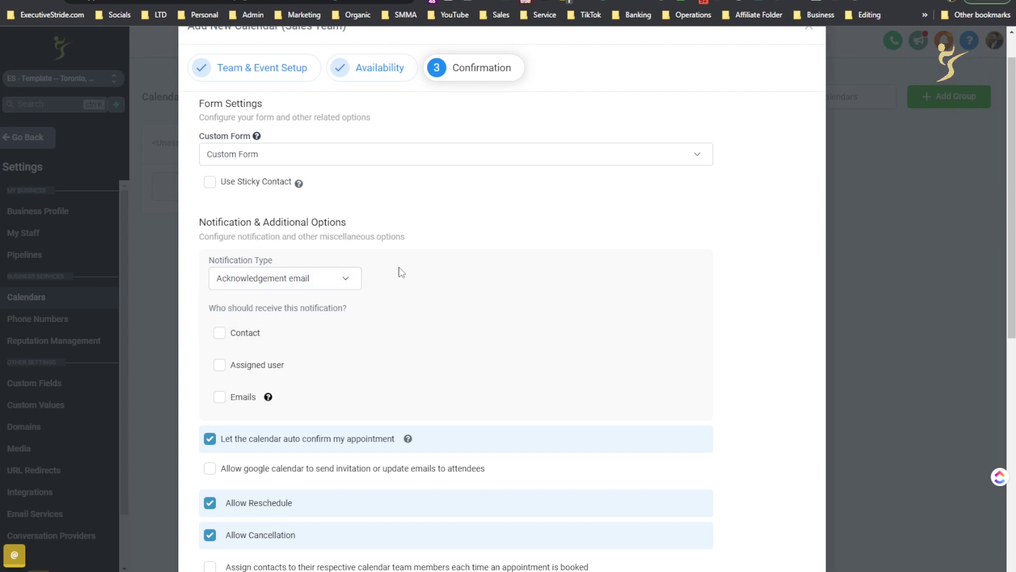
pyautogui.scroll(-3, 402, 272)
pyautogui.click(232, 162)
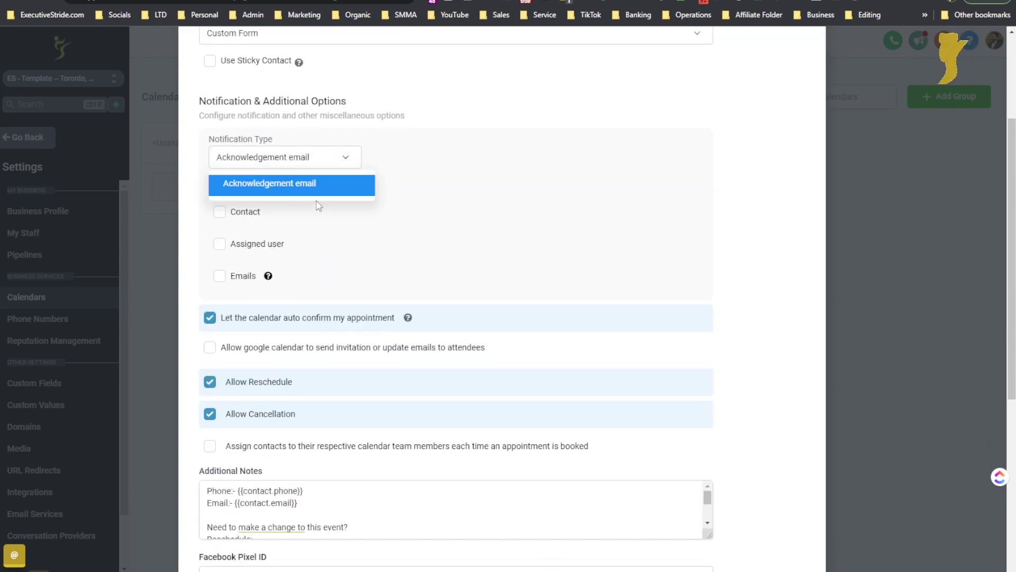
pyautogui.click(318, 188)
# Make the contact and the assigned user recipients of the acknowledgement email.
pyautogui.moveTo(225, 201); pyautogui.dragTo(275, 200)
pyautogui.click(274, 200)
pyautogui.click(219, 212)
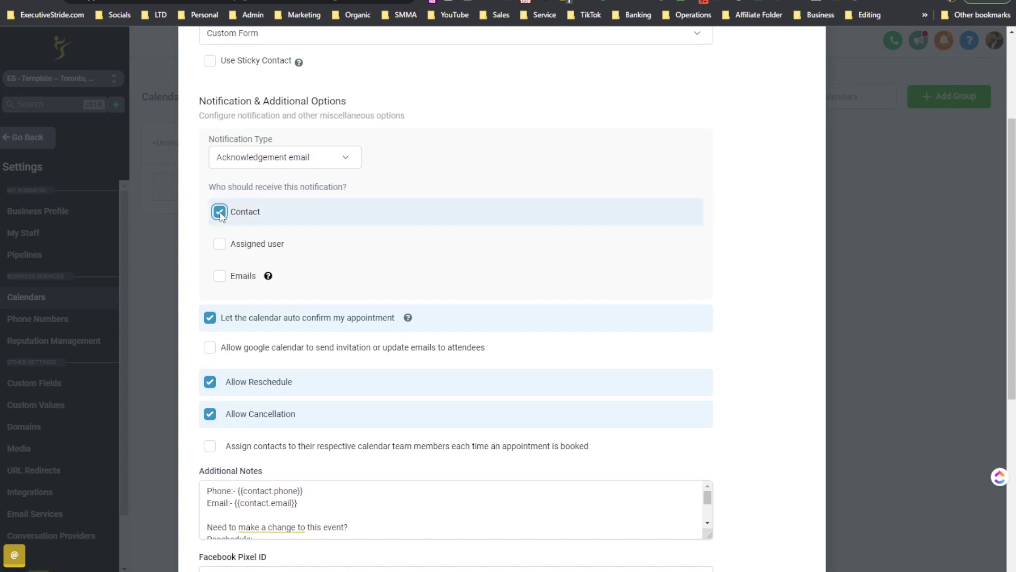
pyautogui.click(220, 245)
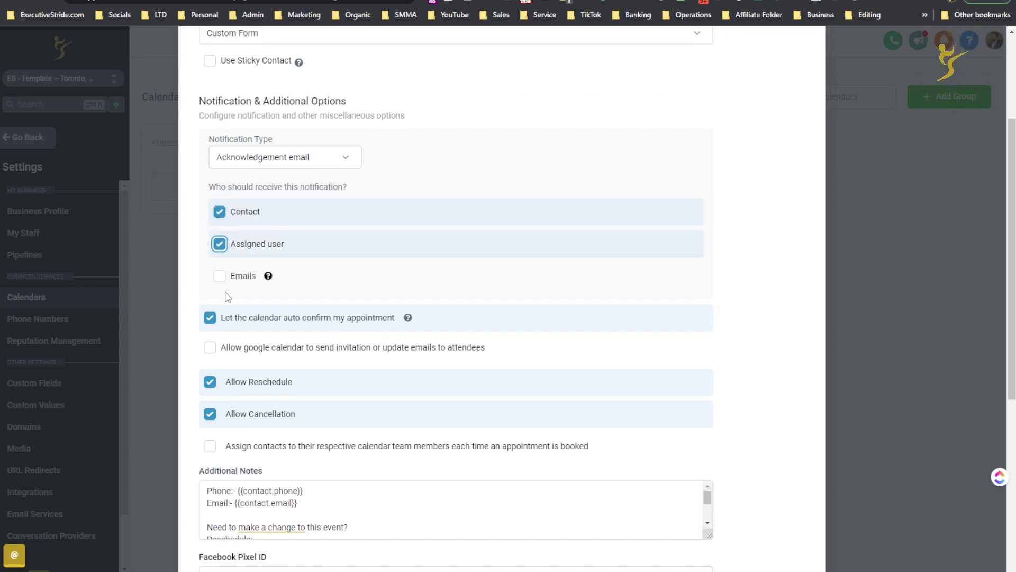
pyautogui.click(270, 282)
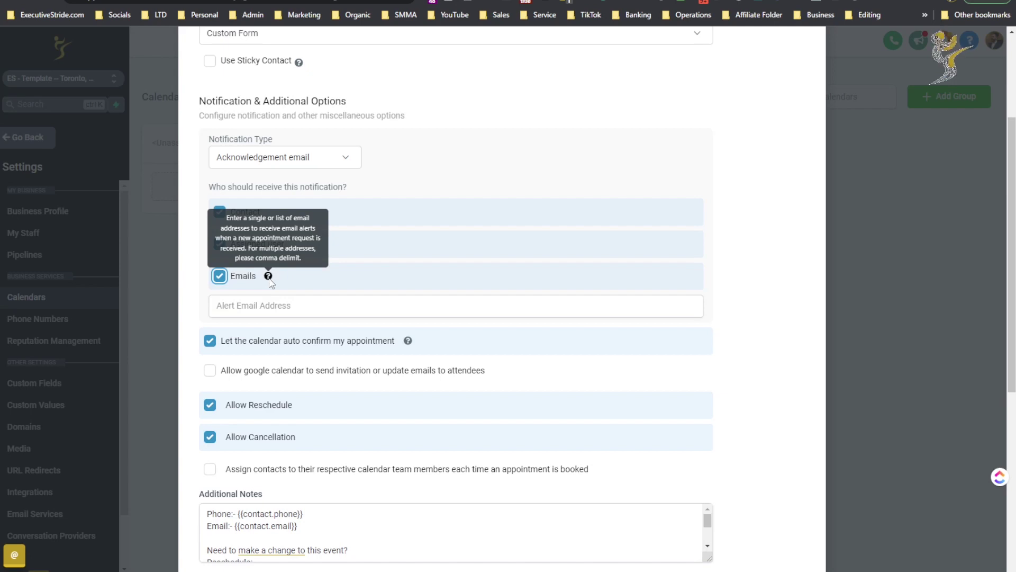
pyautogui.moveTo(269, 228); pyautogui.dragTo(292, 229)
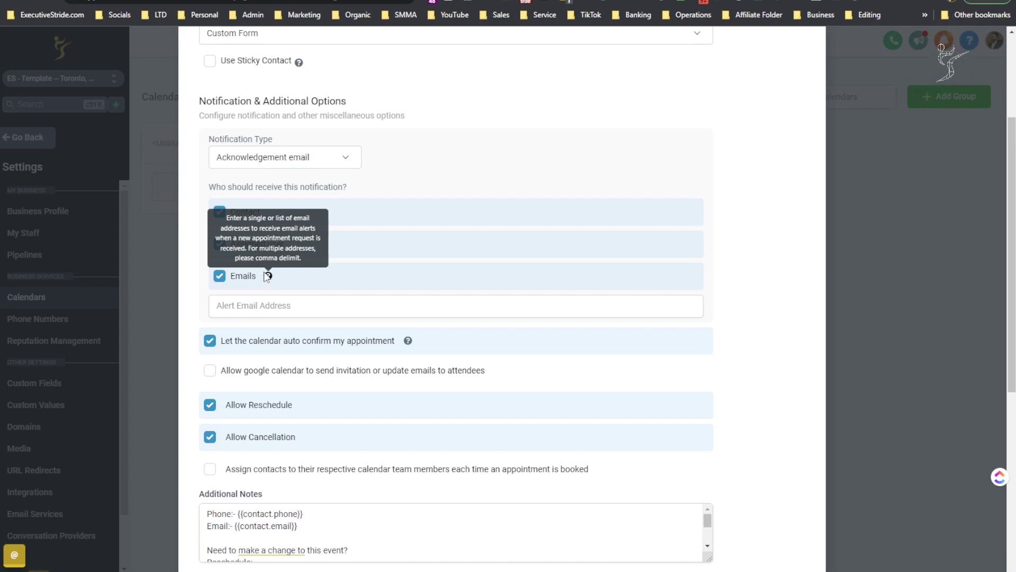
pyautogui.click(224, 276)
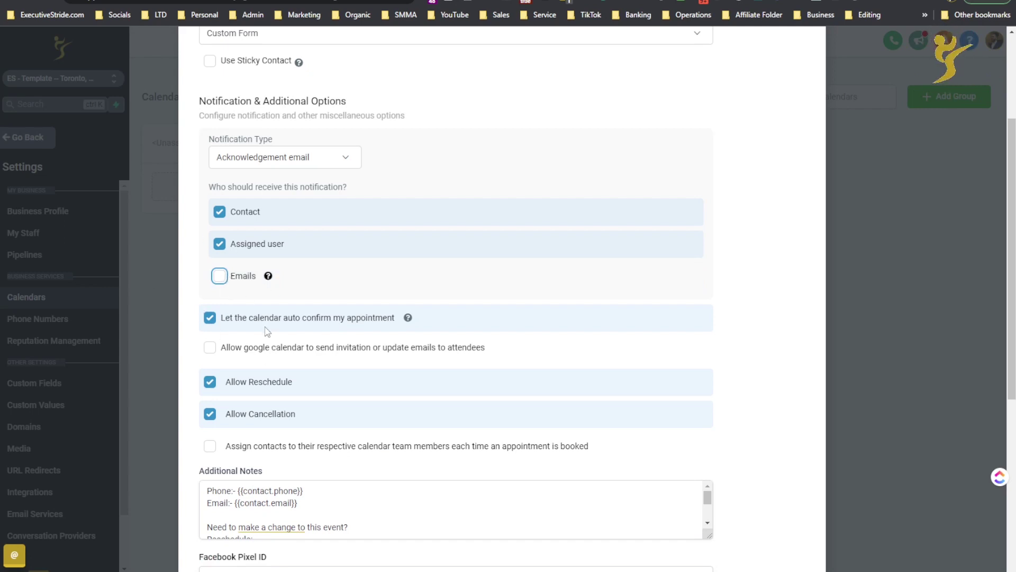
# Allow Google Calendar to send invitation or update emails to attendees, and assign contacts to their calendar team members at each booking.
pyautogui.scroll(-1, 268, 331)
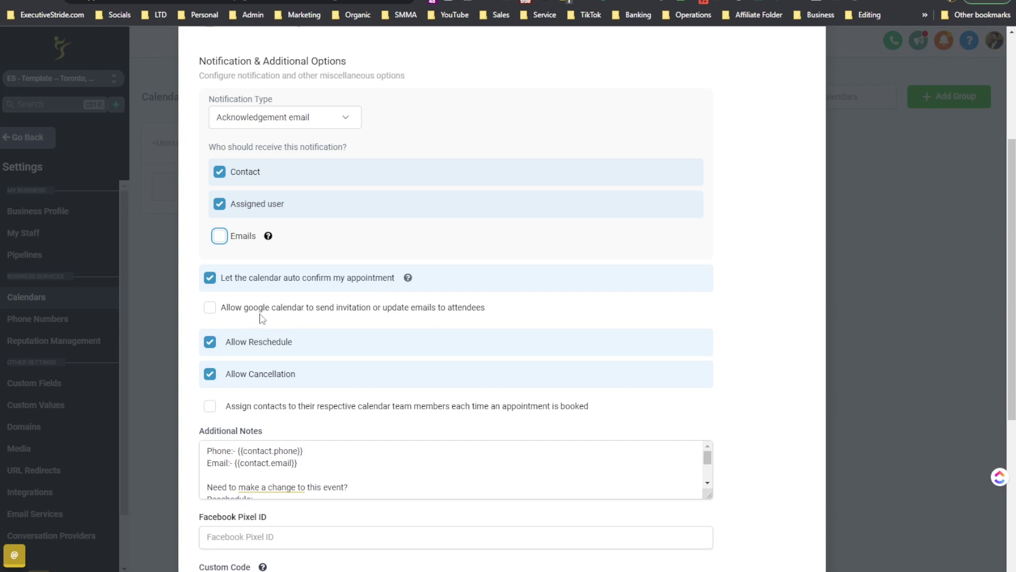
pyautogui.click(339, 312)
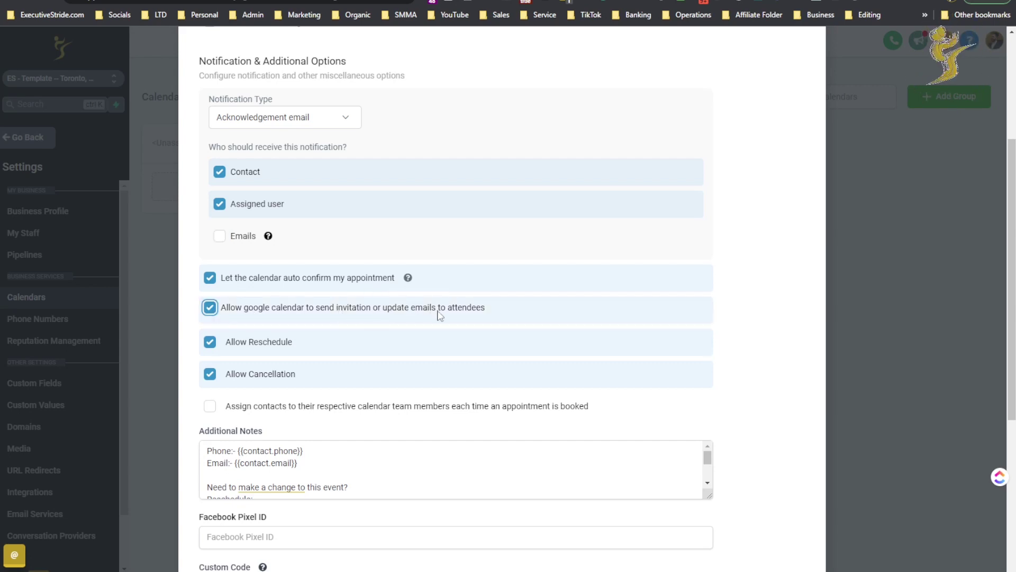
pyautogui.scroll(-3, 439, 312)
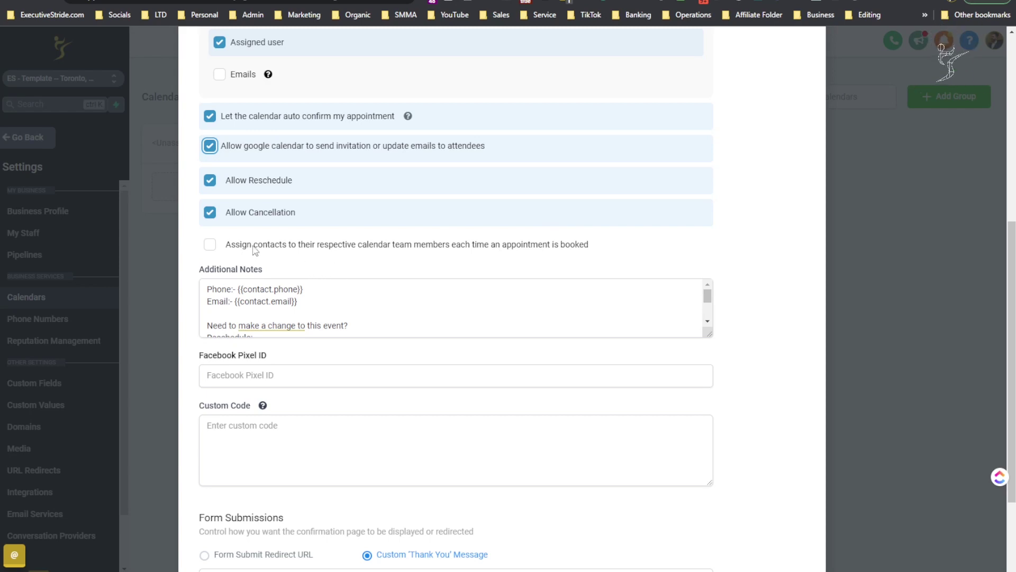
pyautogui.click(318, 250)
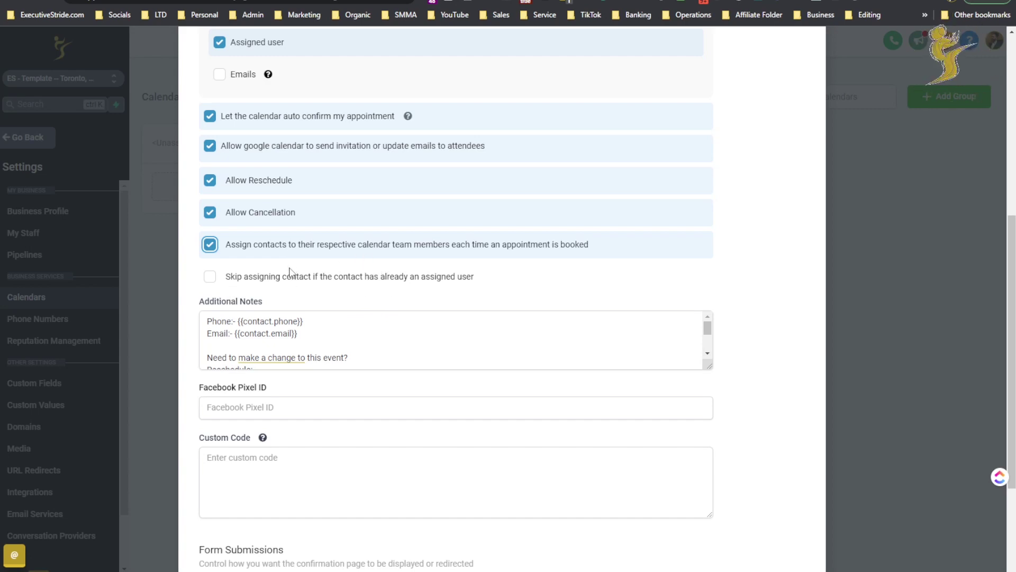
# Review the confirmation options and examine the reschedule, cancellation and contact merge fields in the Additional Notes.
pyautogui.scroll(5, 301, 318)
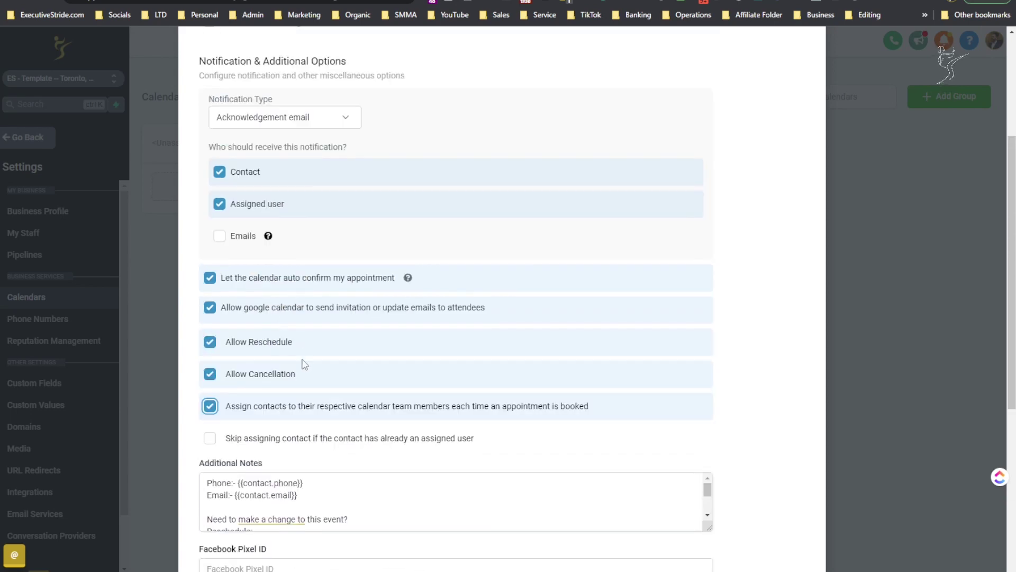
pyautogui.scroll(-9, 347, 313)
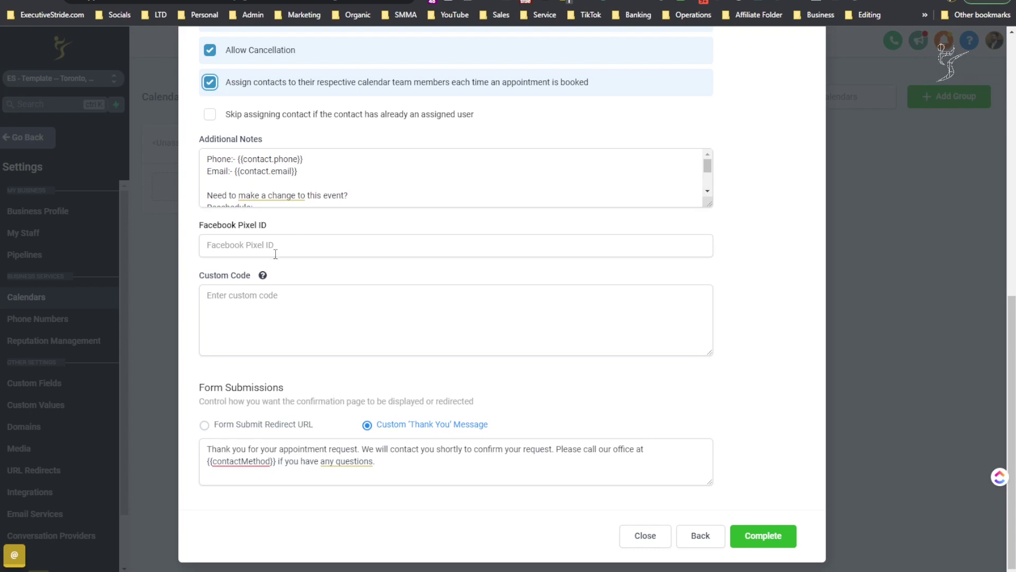
pyautogui.scroll(2, 318, 272)
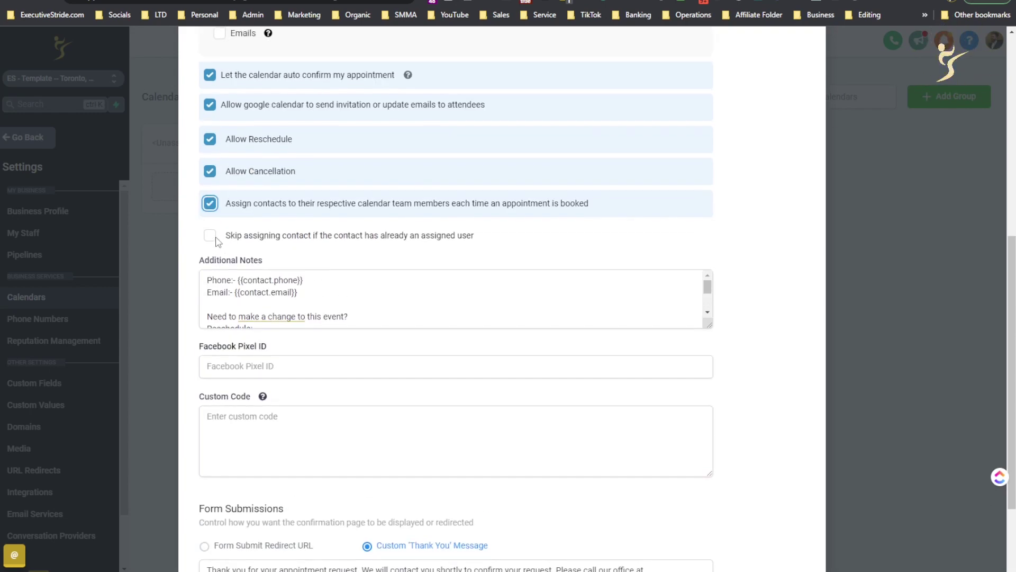
pyautogui.scroll(-4, 223, 307)
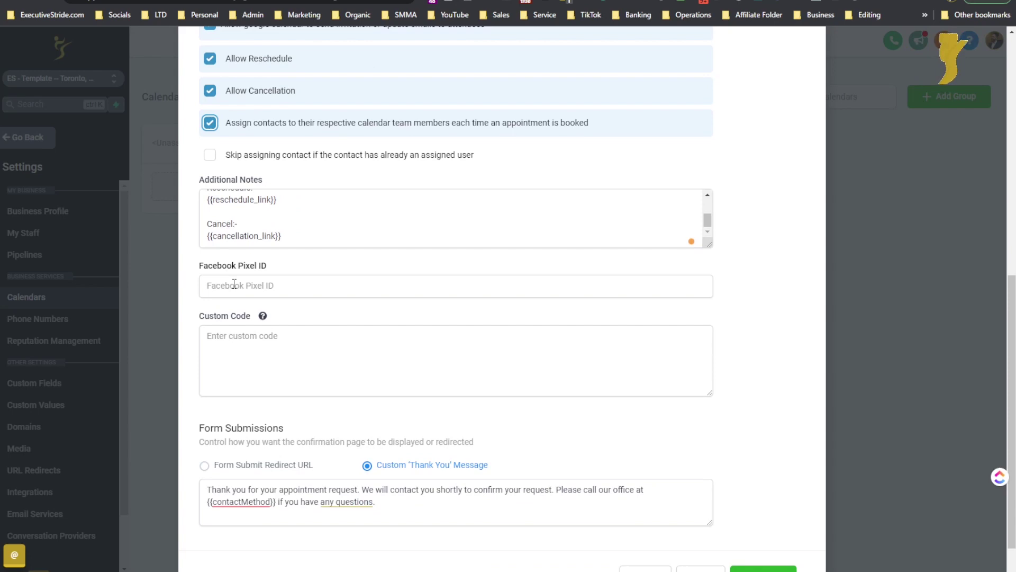
pyautogui.click(259, 221)
pyautogui.moveTo(291, 236); pyautogui.dragTo(329, 233)
pyautogui.moveTo(293, 205); pyautogui.dragTo(211, 200)
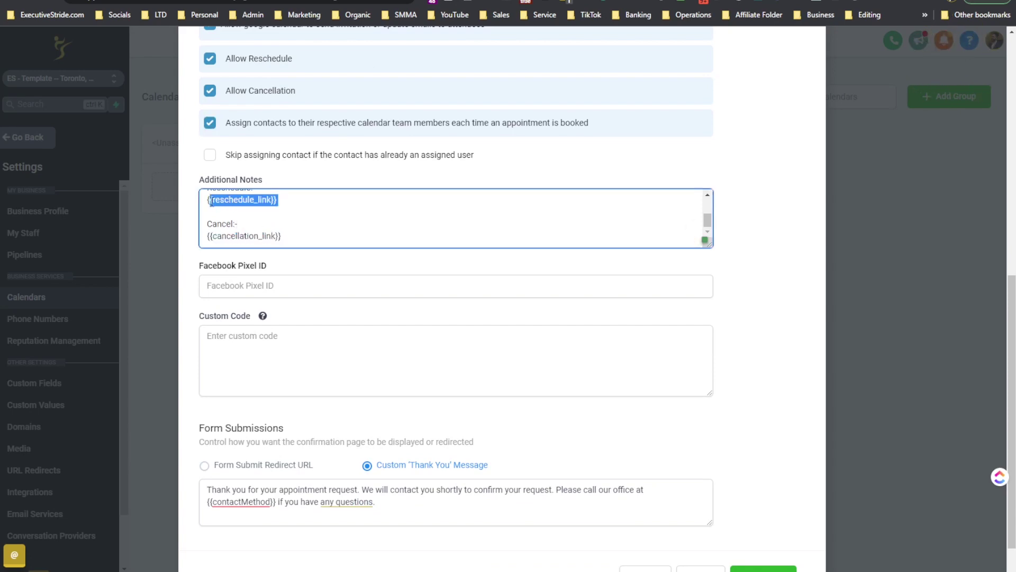
pyautogui.scroll(2, 309, 221)
pyautogui.moveTo(302, 217); pyautogui.dragTo(240, 212)
# Switch to the HighLevel Support Portal article on Custom Values / Merge Fields and examine the contact merge fields.
pyautogui.hotkey('ctrl', 'Tab')
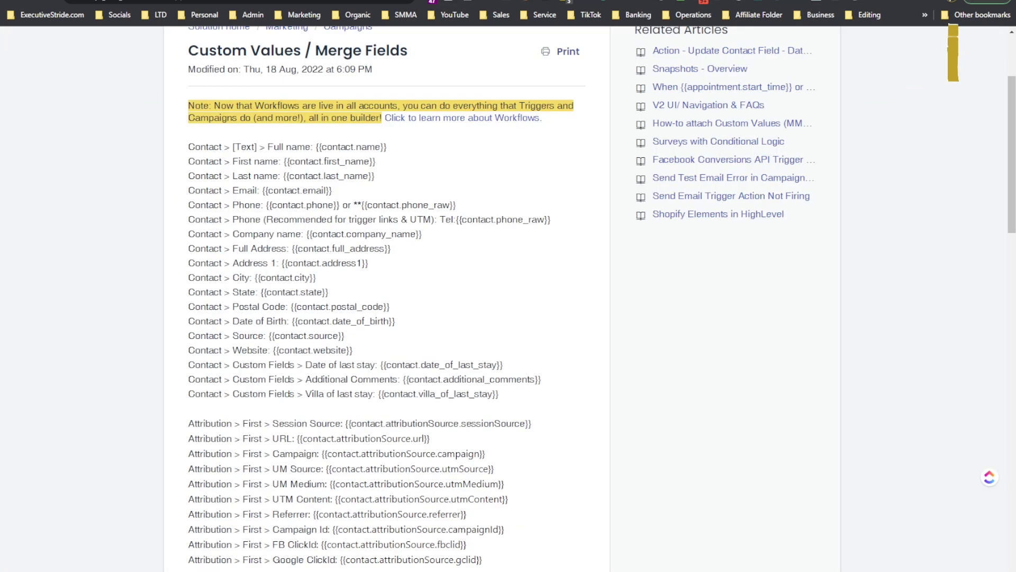
pyautogui.scroll(3, 426, 212)
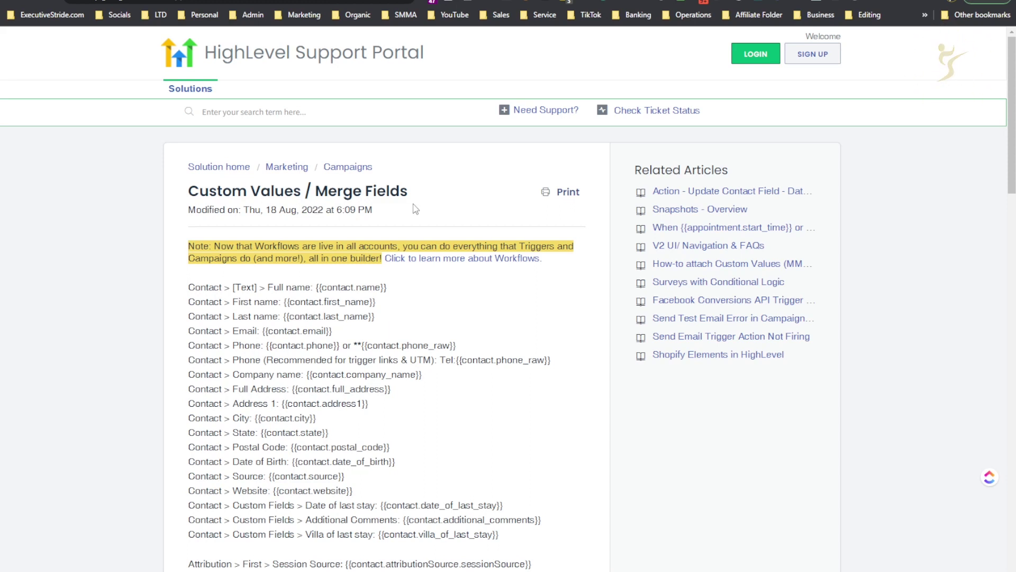
pyautogui.scroll(-1, 416, 211)
pyautogui.moveTo(244, 204); pyautogui.dragTo(478, 206)
pyautogui.scroll(-3, 377, 254)
pyautogui.scroll(1, 374, 264)
pyautogui.click(320, 177)
pyautogui.moveTo(321, 165); pyautogui.dragTo(394, 173)
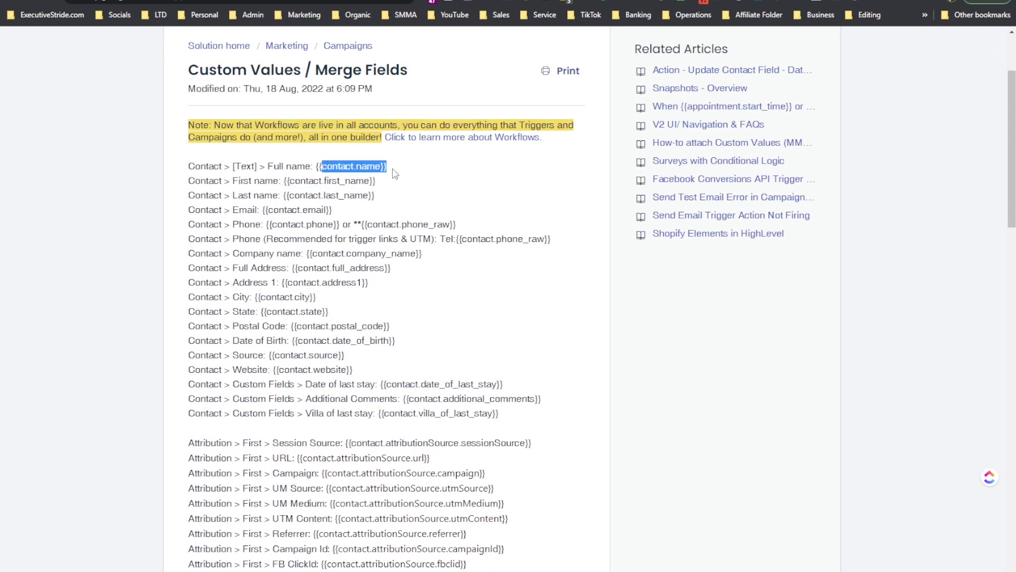
pyautogui.moveTo(285, 181); pyautogui.dragTo(333, 210)
pyautogui.click(339, 224)
pyautogui.scroll(-2, 339, 225)
pyautogui.moveTo(233, 201); pyautogui.dragTo(371, 234)
pyautogui.scroll(-2, 285, 201)
pyautogui.click(285, 202)
# Examine the article's attribution, user, appointment, campaign, account and Right Now merge fields.
pyautogui.scroll(-2, 285, 201)
pyautogui.moveTo(241, 79); pyautogui.dragTo(336, 99)
pyautogui.click(335, 99)
pyautogui.scroll(-1, 327, 229)
pyautogui.moveTo(340, 214); pyautogui.dragTo(385, 259)
pyautogui.click(293, 294)
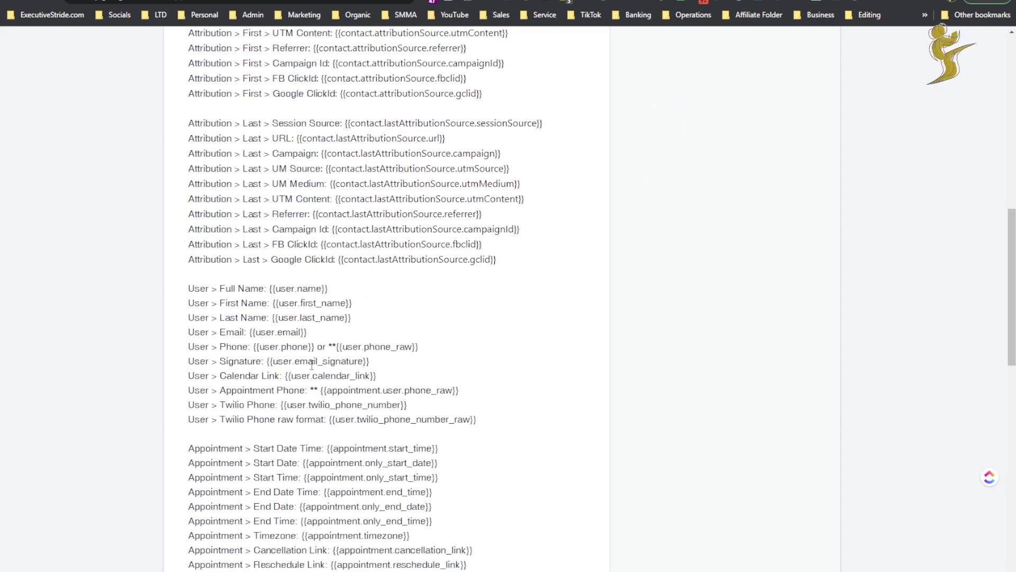
pyautogui.scroll(-2, 312, 365)
pyautogui.moveTo(284, 172); pyautogui.dragTo(352, 185)
pyautogui.click(317, 188)
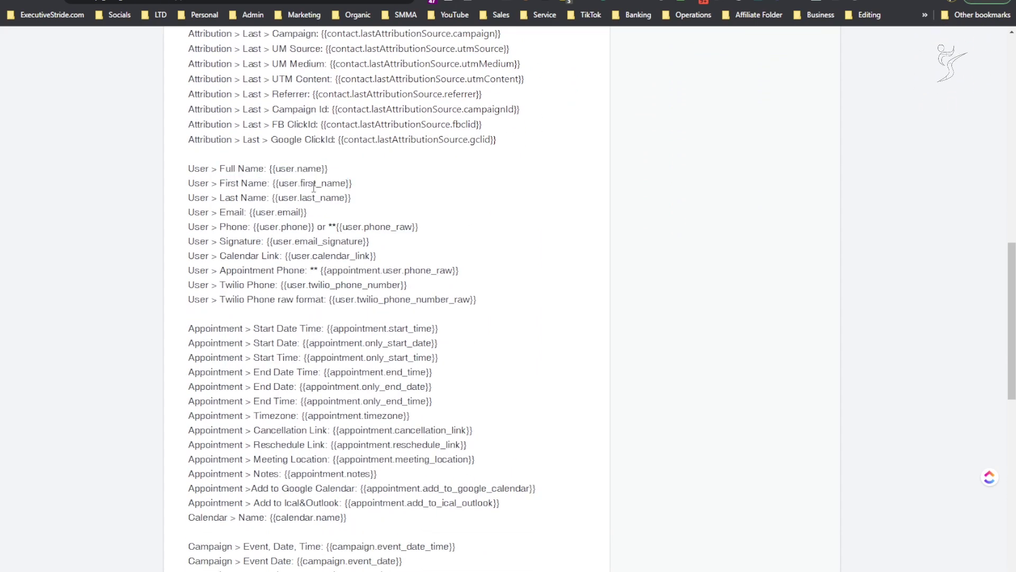
pyautogui.scroll(-2, 304, 319)
pyautogui.moveTo(221, 221); pyautogui.dragTo(229, 221)
pyautogui.scroll(-2, 262, 260)
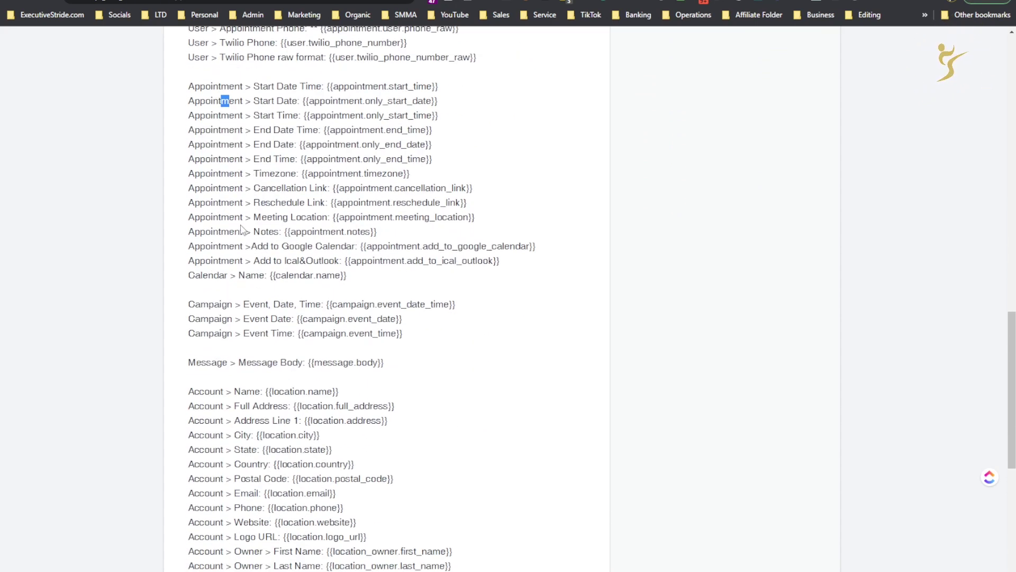
pyautogui.scroll(-6, 253, 102)
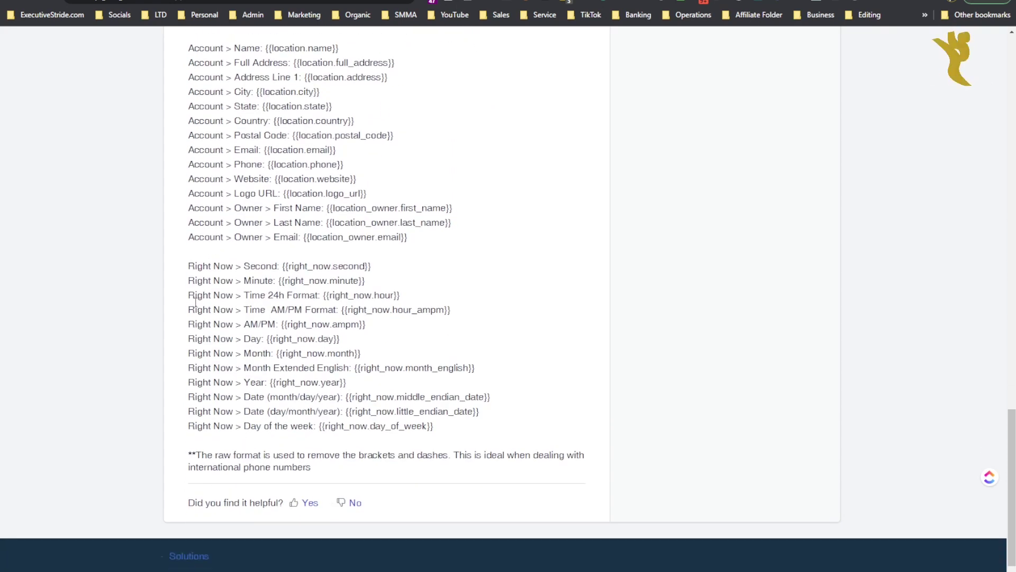
pyautogui.scroll(20, 265, 350)
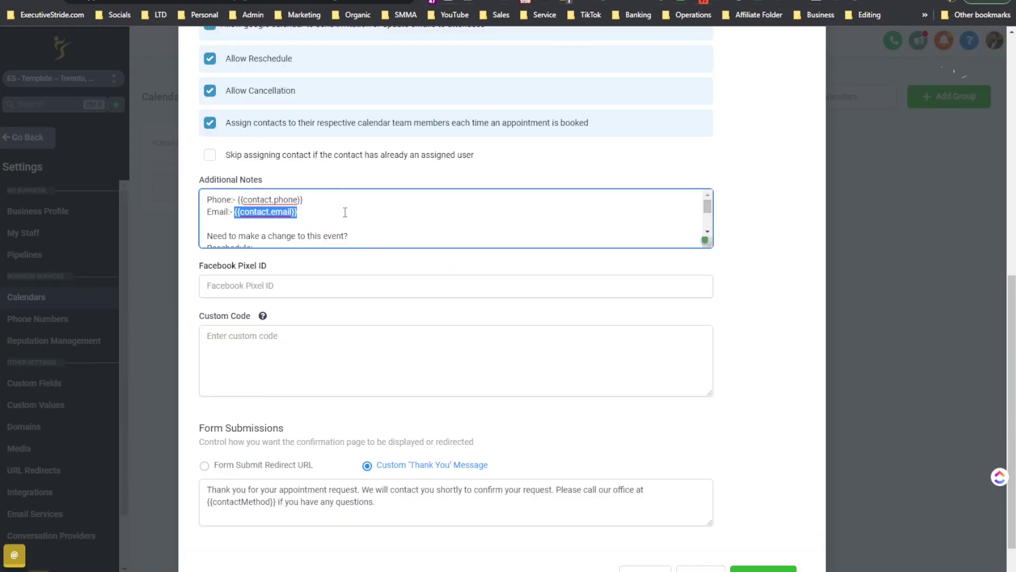
# Return to the calendar setup and recheck the Additional Notes merge fields and the selected confirmation options.
pyautogui.press('Right')
pyautogui.moveTo(255, 202); pyautogui.dragTo(353, 221)
pyautogui.click(324, 199)
pyautogui.scroll(-1, 323, 199)
pyautogui.scroll(-2, 386, 361)
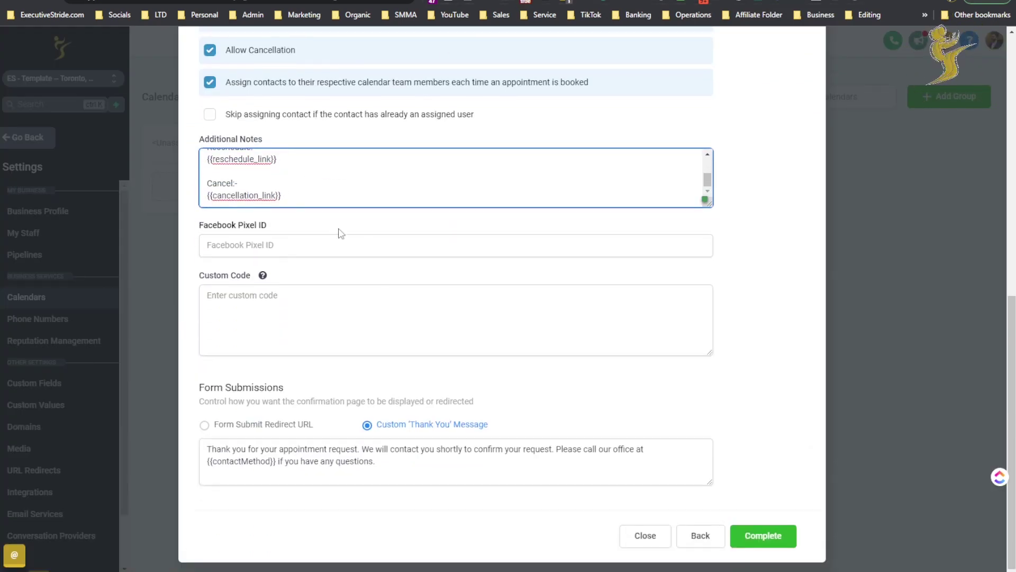
pyautogui.scroll(8, 536, 256)
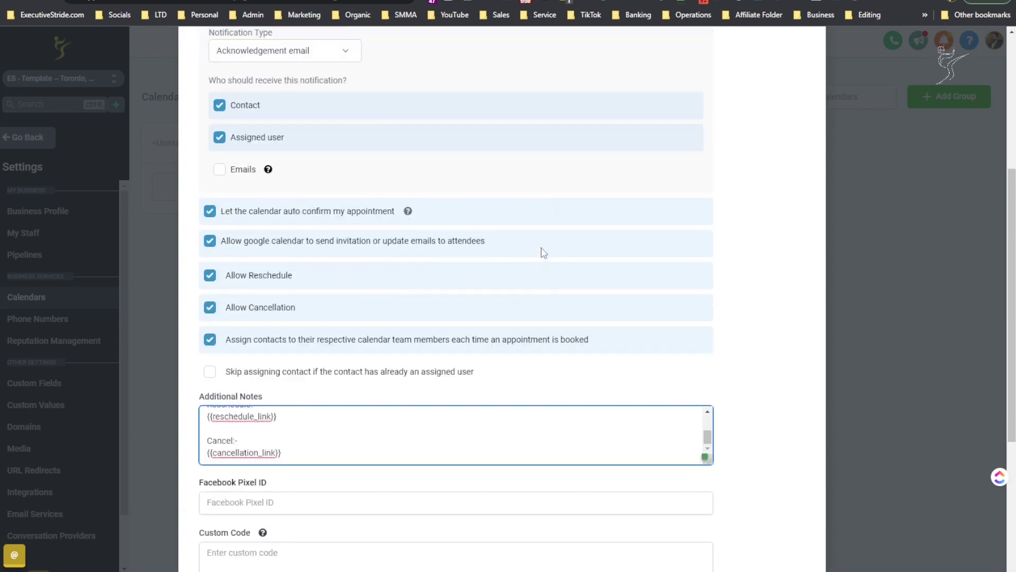
pyautogui.scroll(3, 392, 198)
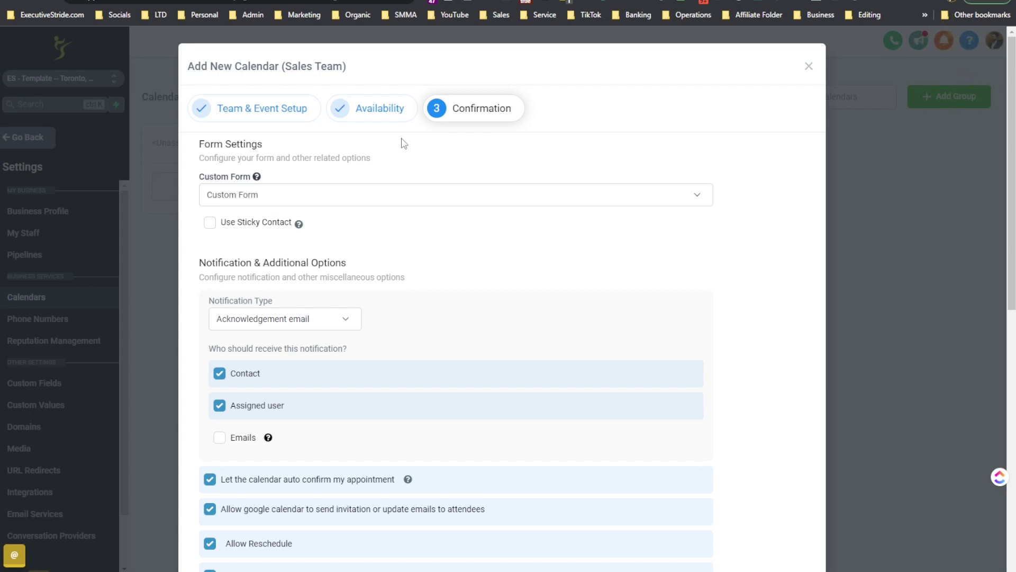
# Activate the empty Custom Code field and read its help text.
pyautogui.scroll(-10, 395, 322)
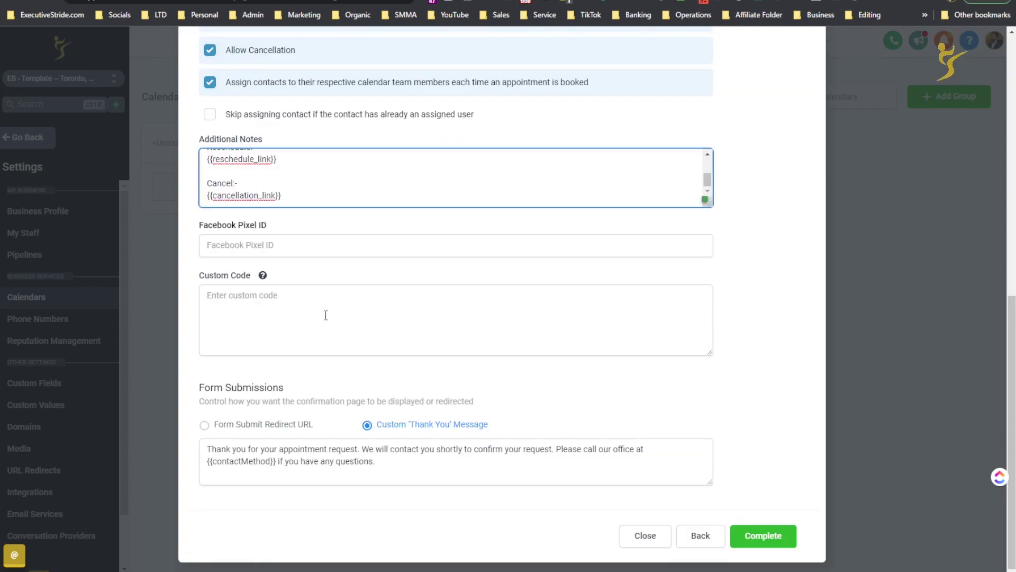
pyautogui.click(251, 304)
pyautogui.moveTo(263, 275)
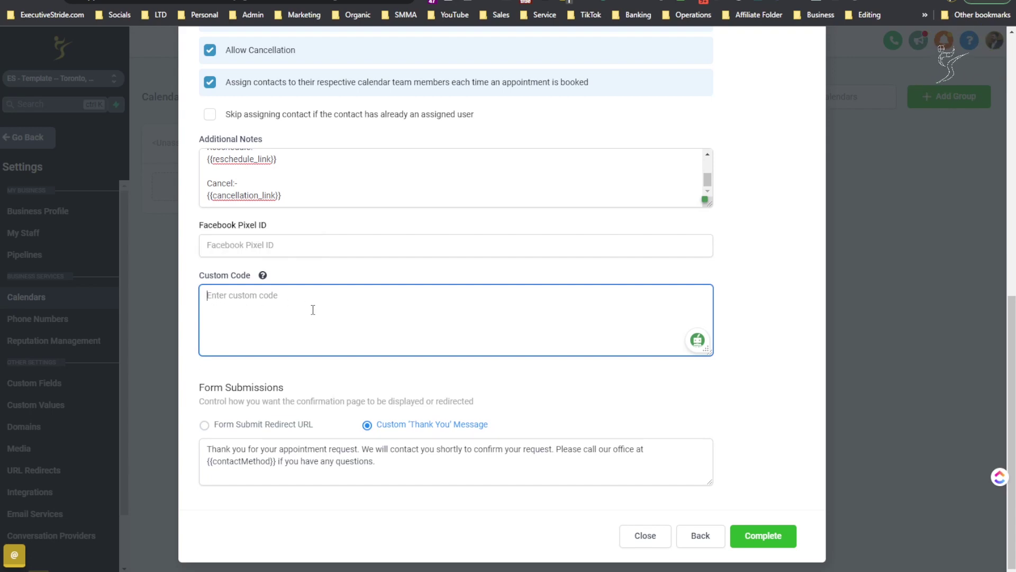
# Examine the empty Facebook Pixel ID and Custom Code fields alongside the notification options.
pyautogui.click(286, 247)
pyautogui.moveTo(222, 225); pyautogui.dragTo(283, 228)
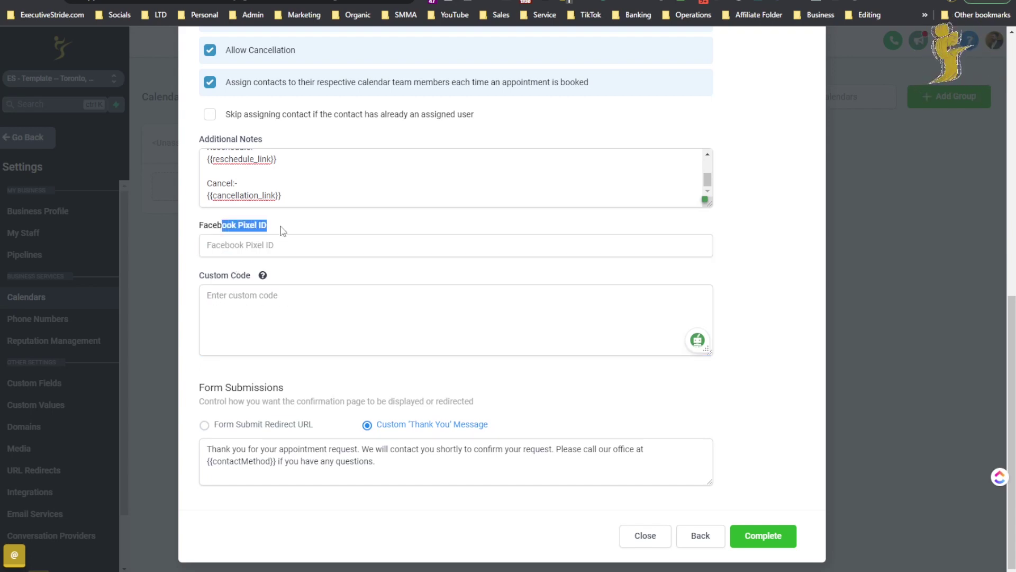
pyautogui.scroll(10, 322, 325)
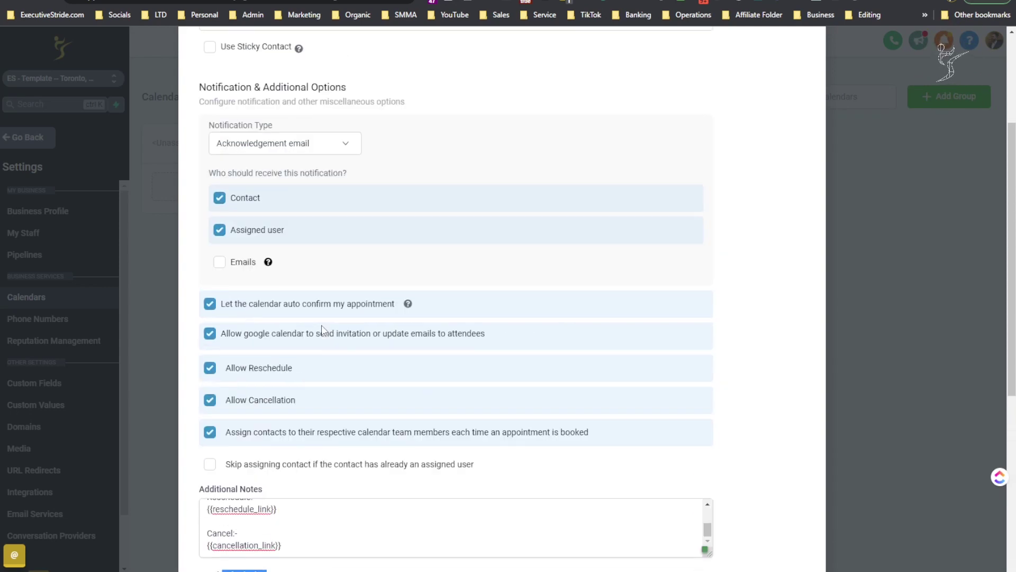
pyautogui.scroll(-10, 322, 330)
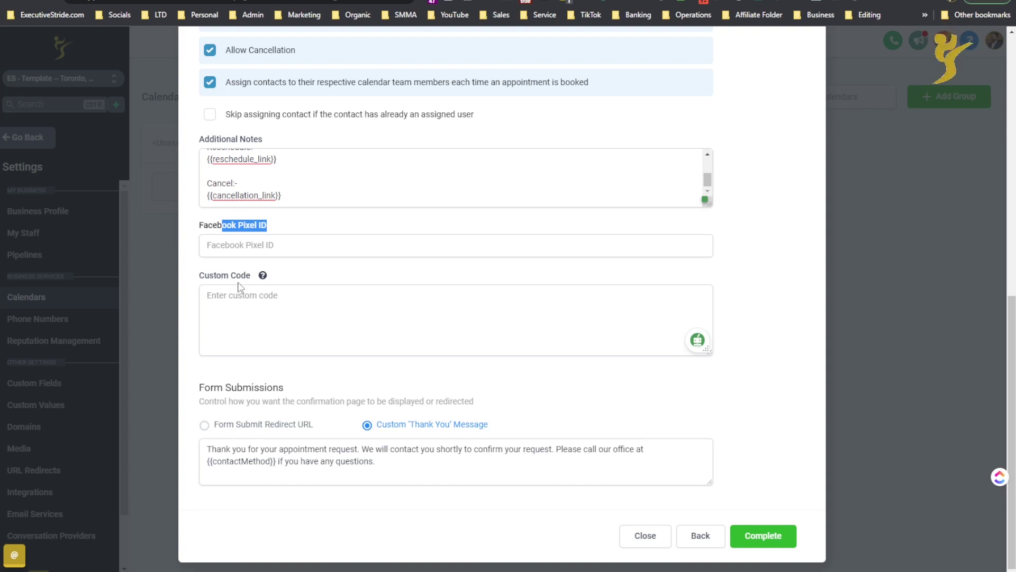
pyautogui.click(261, 298)
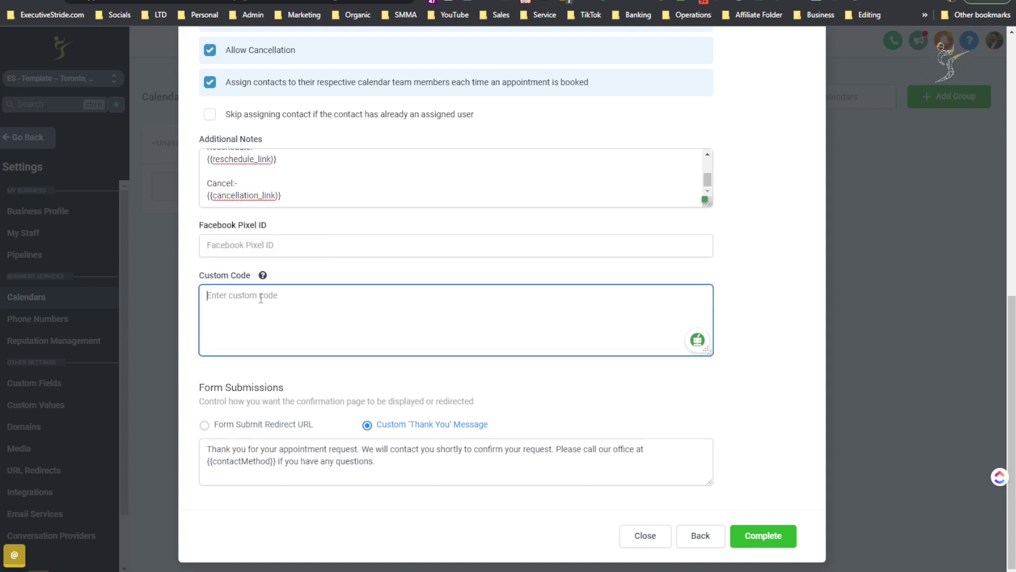
# Inspect the form submit redirect URL option, keep the Custom 'Thank You' Message instead, and complete the calendar setup.
pyautogui.click(274, 426)
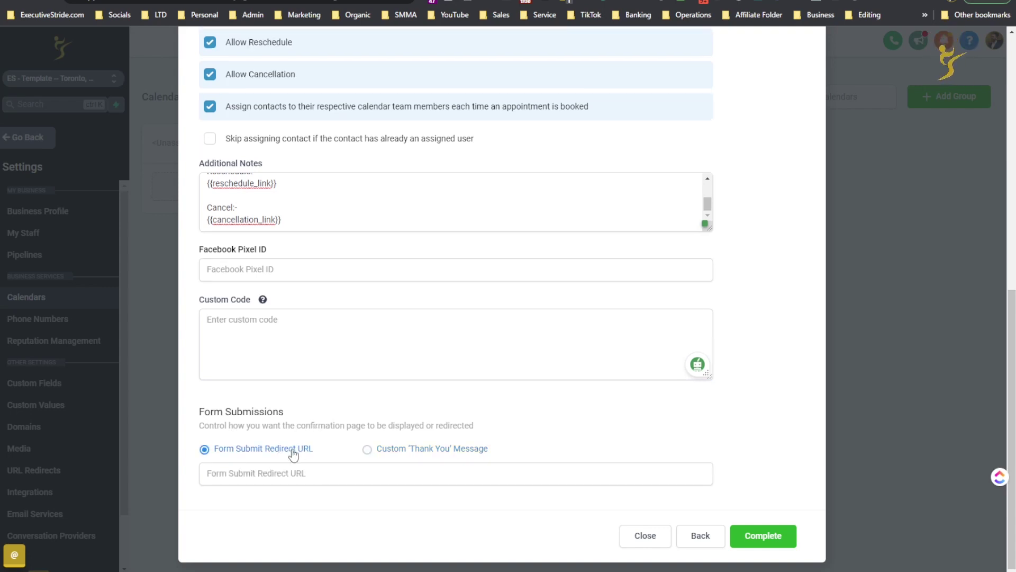
pyautogui.click(274, 479)
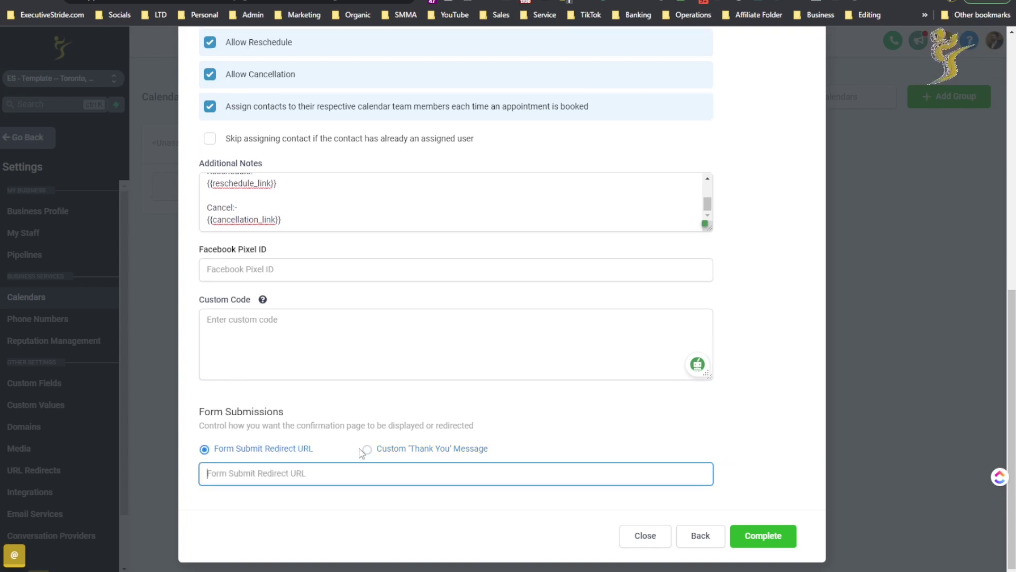
pyautogui.click(366, 451)
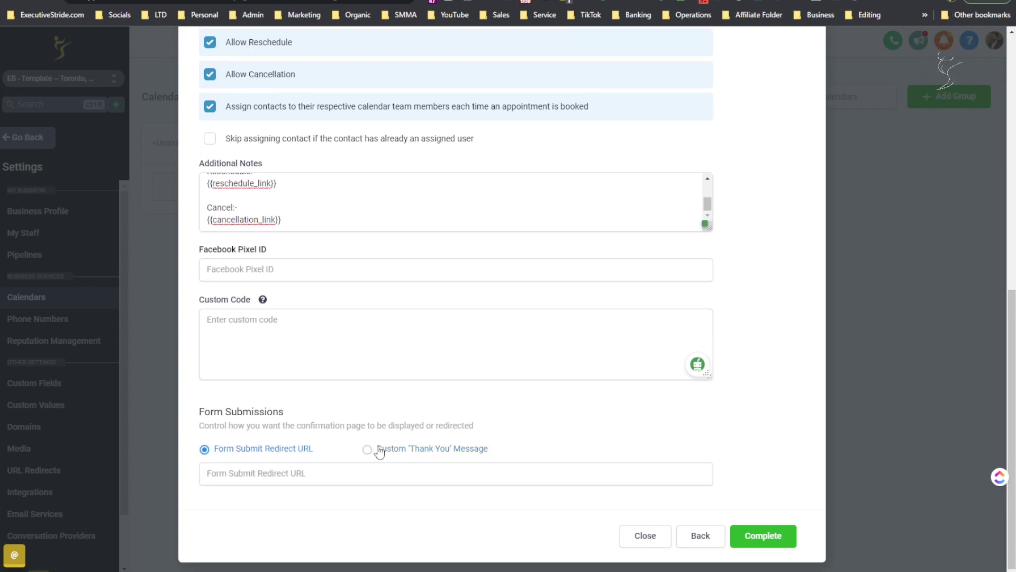
pyautogui.click(379, 450)
pyautogui.moveTo(289, 472); pyautogui.dragTo(413, 464)
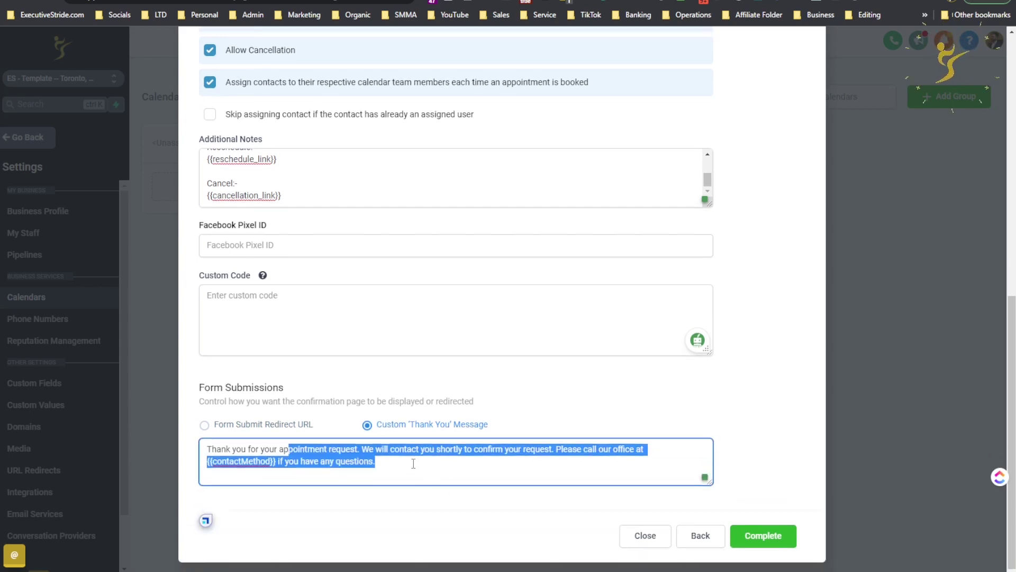
pyautogui.click(499, 474)
pyautogui.click(767, 537)
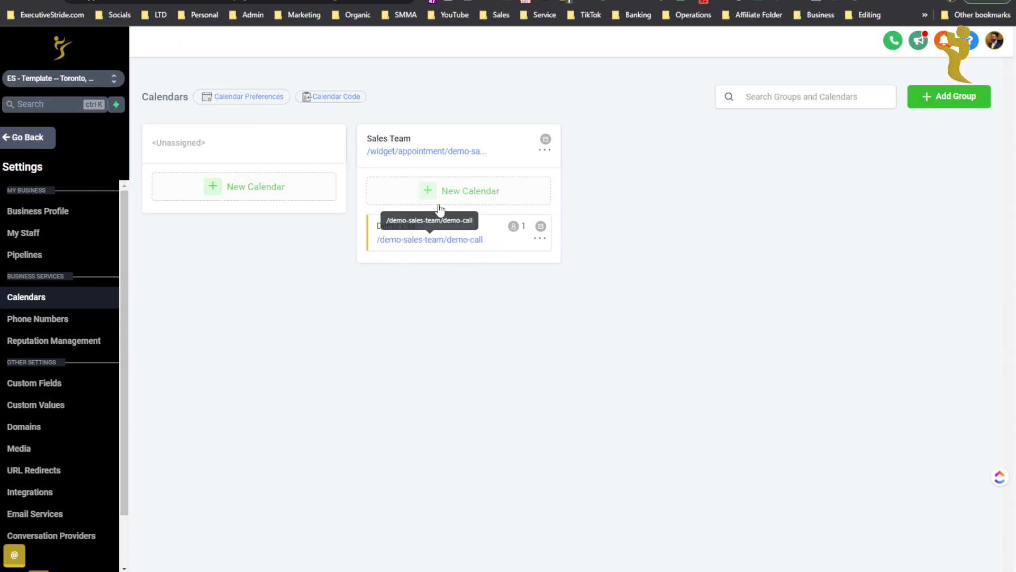
# Open the Demo Call booking page and check the time slots offered for January 16 to 20.
pyautogui.click(421, 241)
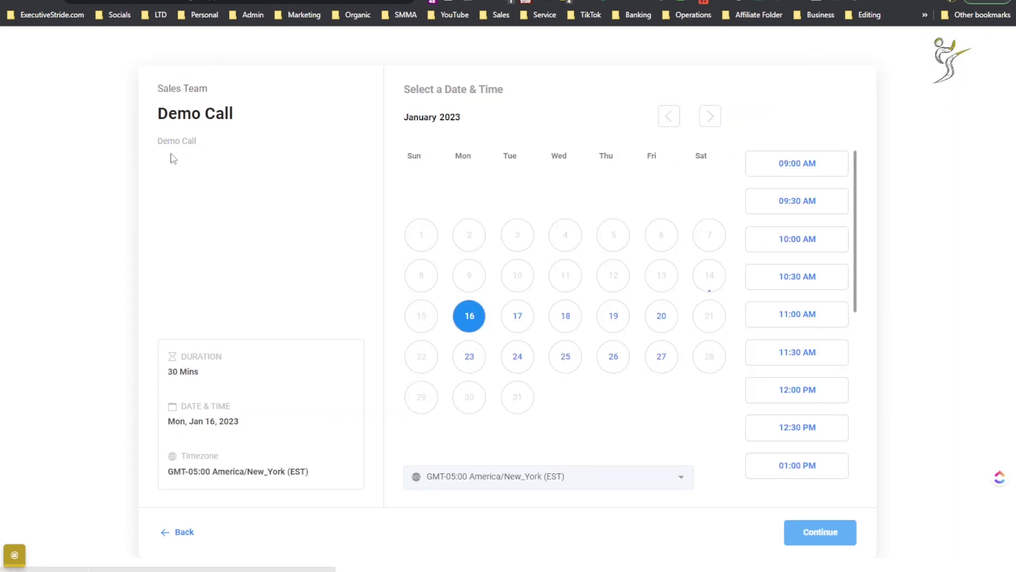
pyautogui.scroll(-7, 787, 264)
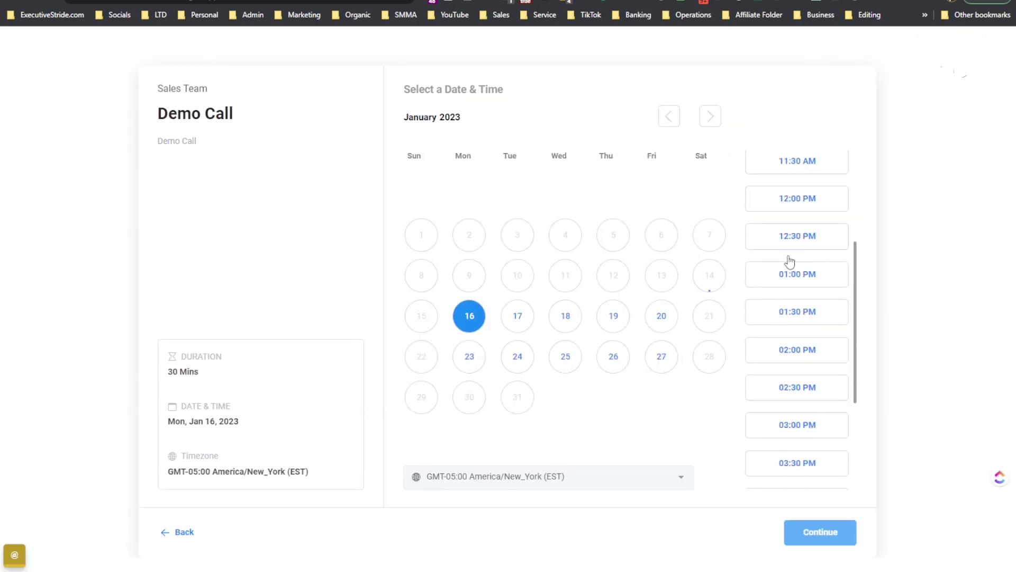
pyautogui.scroll(2, 792, 268)
pyautogui.click(519, 316)
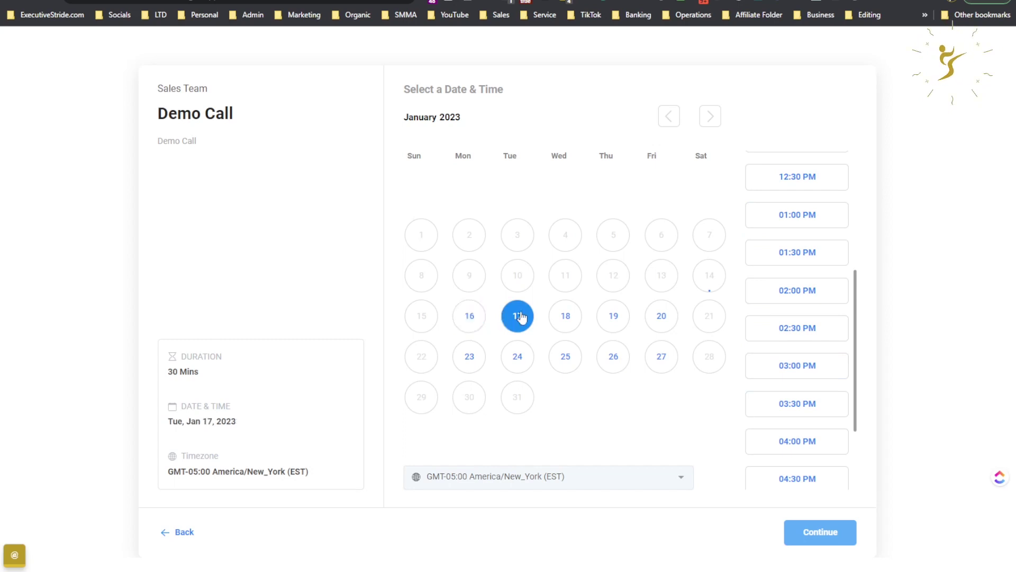
pyautogui.click(572, 319)
pyautogui.click(614, 319)
pyautogui.click(659, 318)
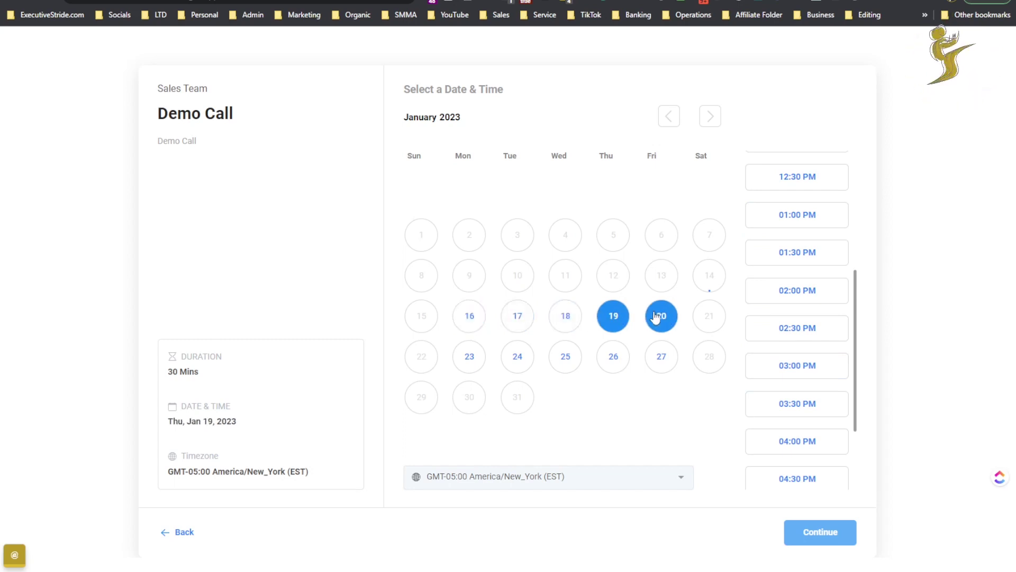
# Book a Demo Call for Monday, January 16, 2023 at 12:30 PM with the contact's details and review the confirmation.
pyautogui.click(788, 180)
pyautogui.click(807, 532)
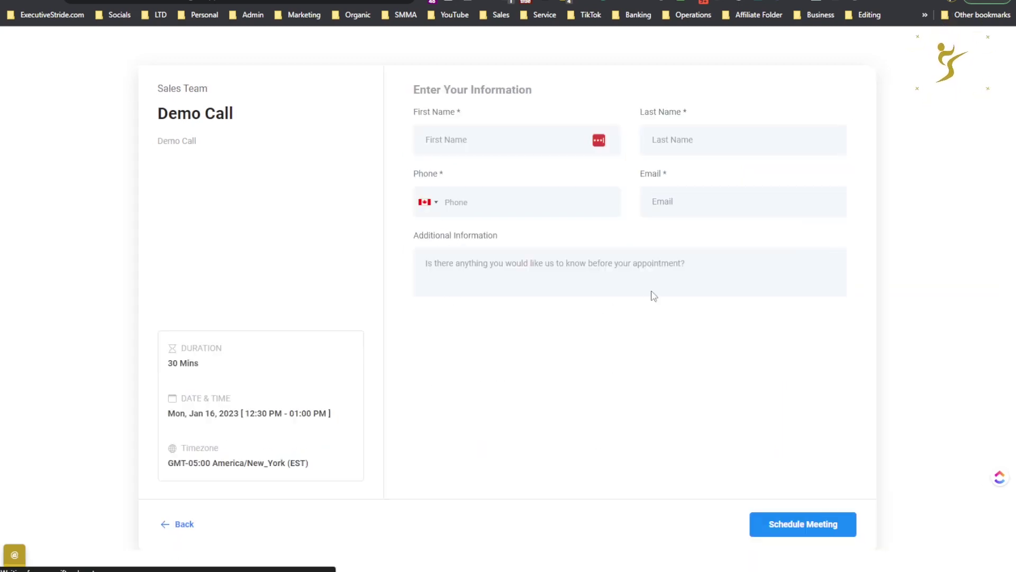
pyautogui.click(491, 136)
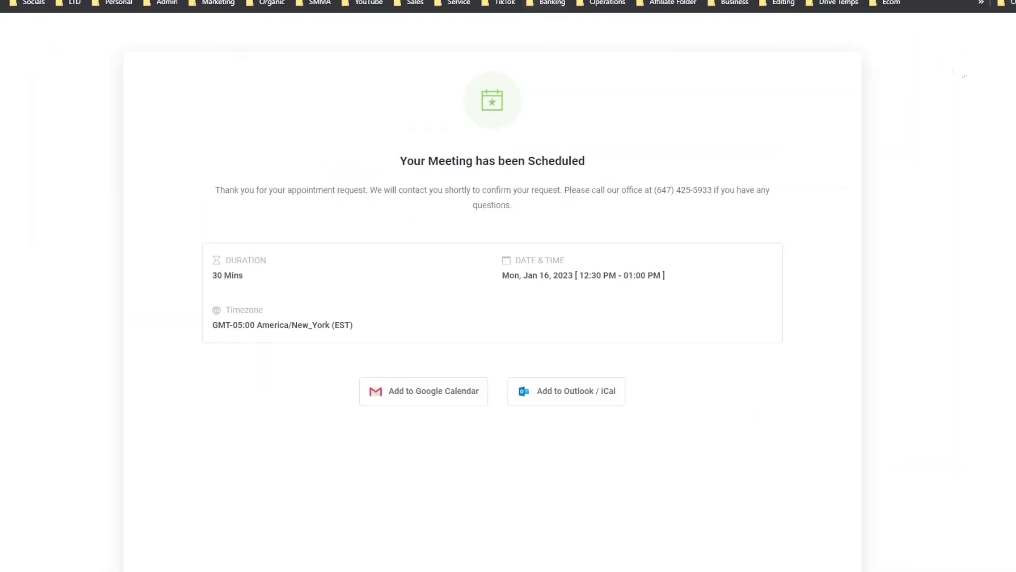
pyautogui.moveTo(414, 160); pyautogui.dragTo(571, 154)
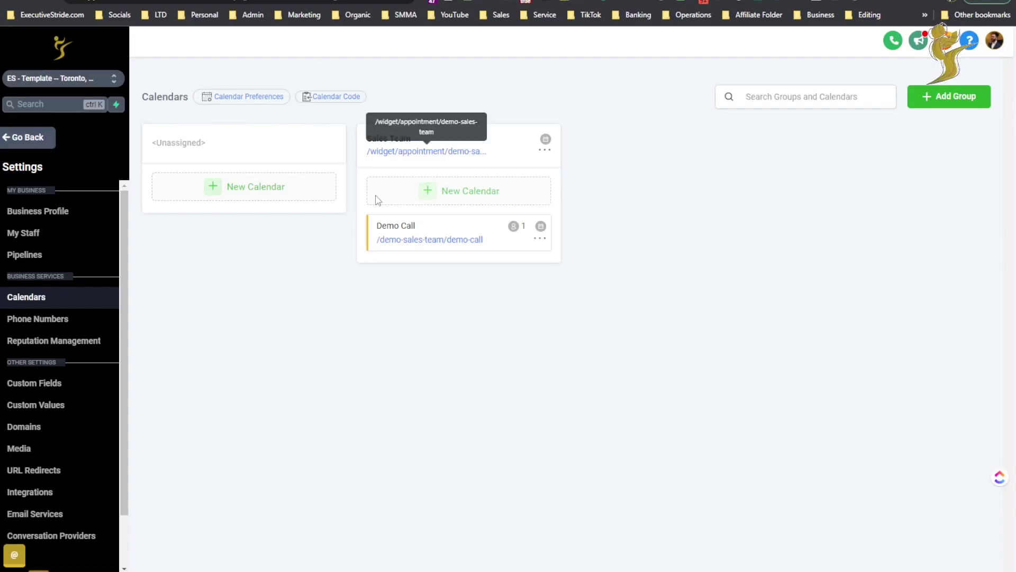
# Leave the settings for the main Calendars view and examine My Calendar for the weeks of January 8 and January 15.
pyautogui.click(30, 147)
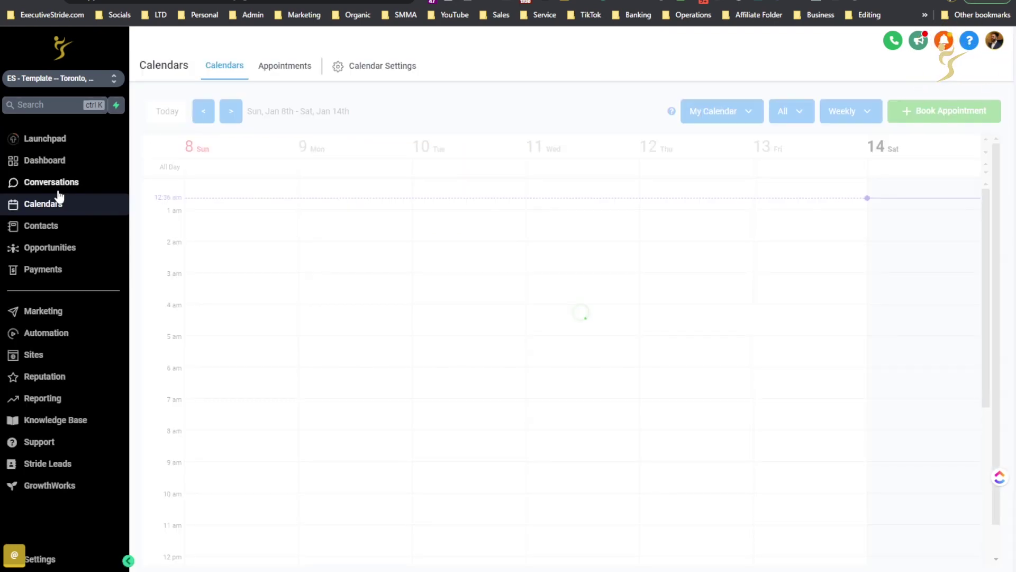
pyautogui.scroll(-3, 178, 214)
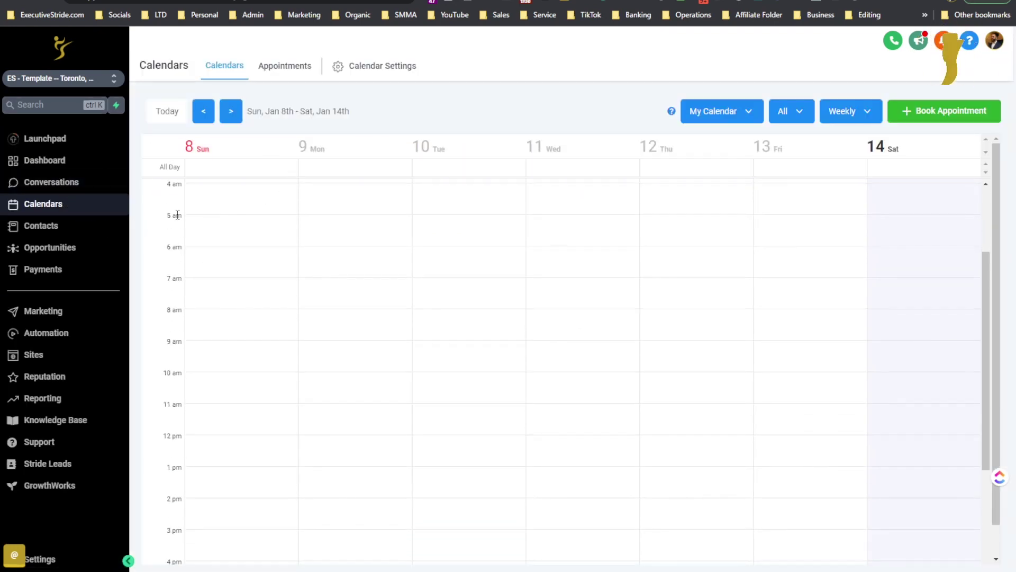
pyautogui.scroll(-5, 381, 249)
pyautogui.scroll(8, 386, 275)
pyautogui.scroll(-2, 390, 273)
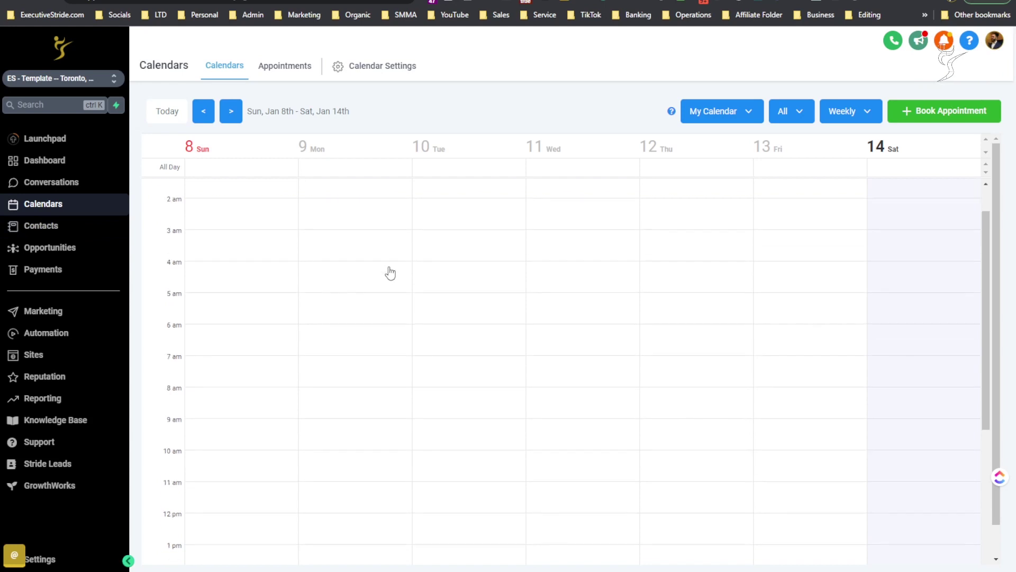
pyautogui.click(231, 112)
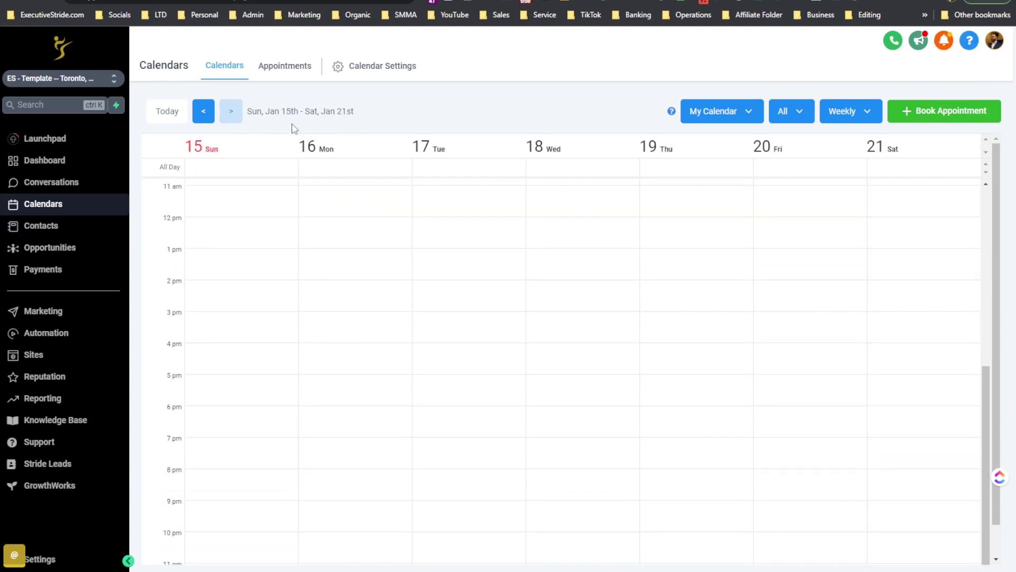
pyautogui.click(203, 111)
# Filter the weekly calendar to the Sales Team group and show the week of January 15 to 21.
pyautogui.click(709, 111)
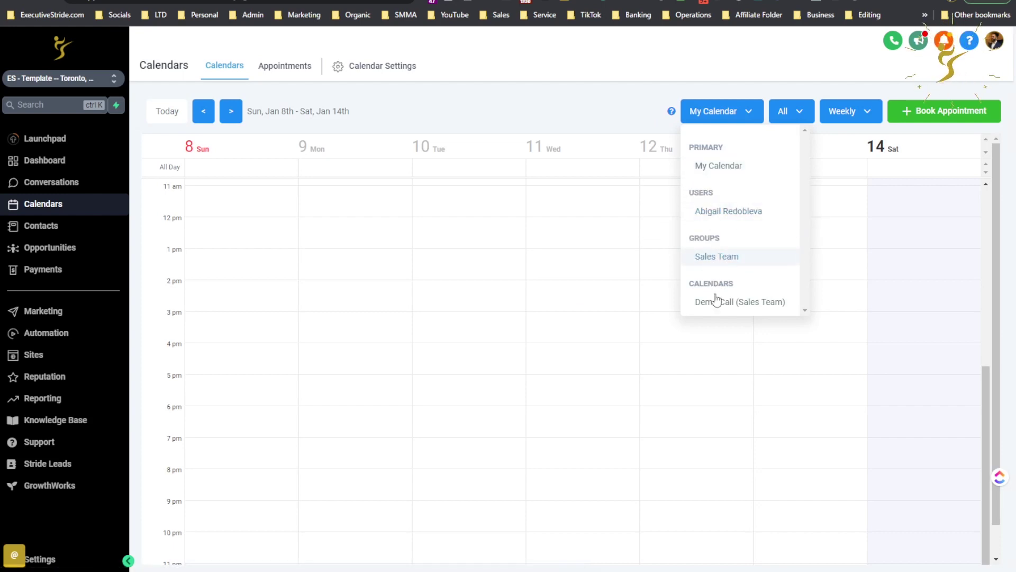
pyautogui.click(732, 258)
pyautogui.scroll(-1, 444, 227)
pyautogui.scroll(3, 793, 254)
pyautogui.click(231, 110)
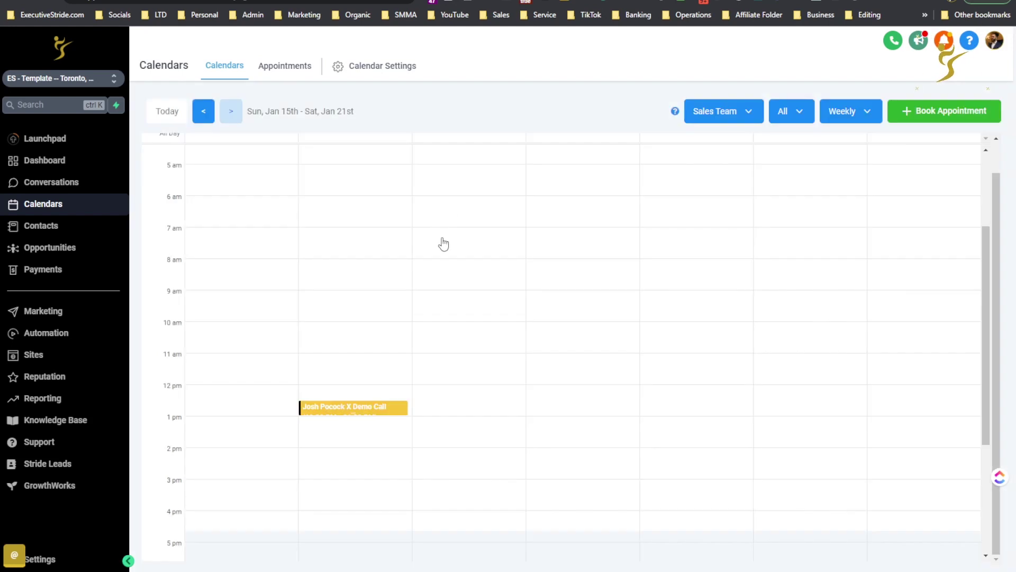
# Open the Demo Call appointment on Monday, January 16, review its details, and close it.
pyautogui.scroll(-1, 347, 381)
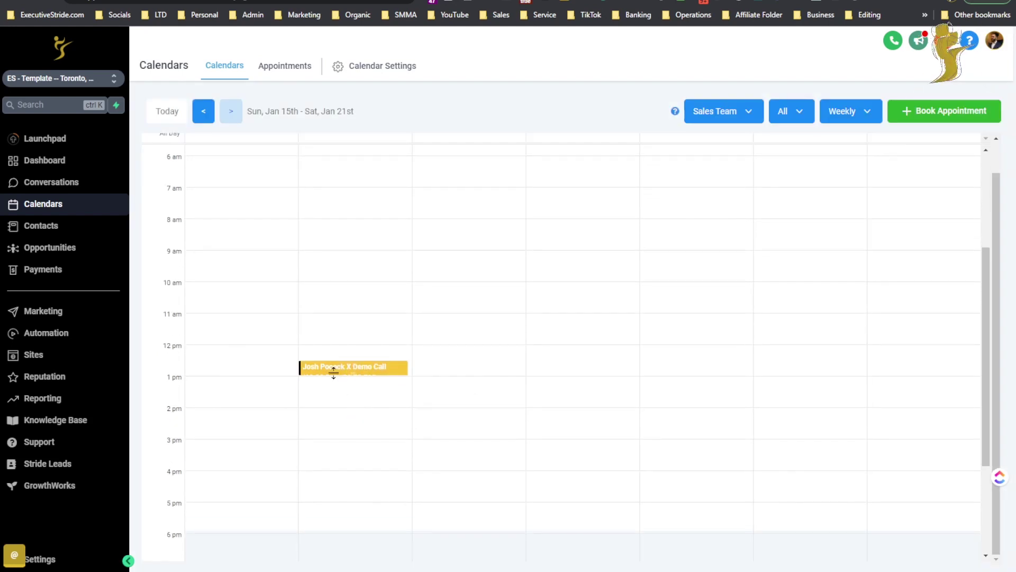
pyautogui.click(364, 370)
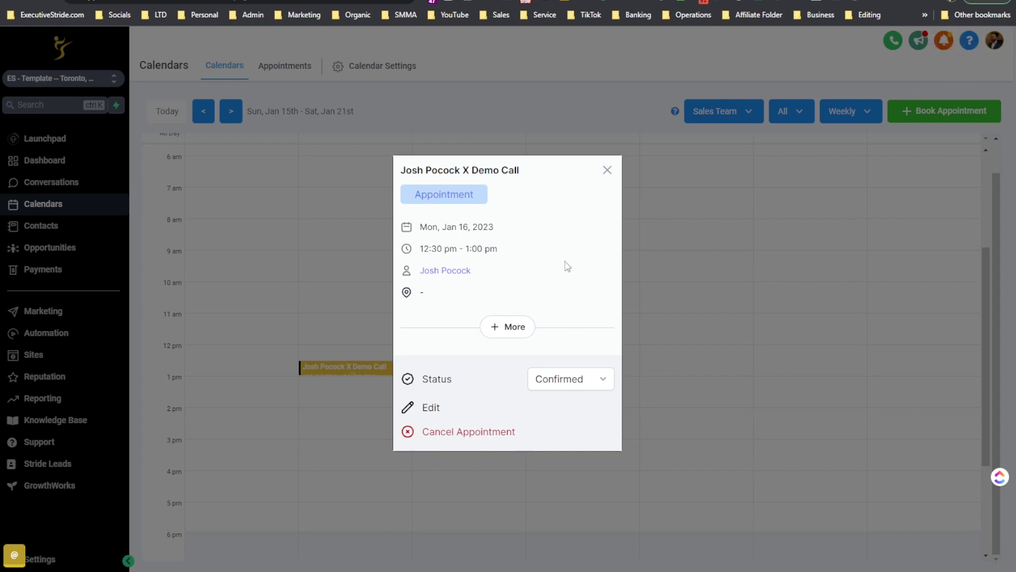
pyautogui.click(607, 169)
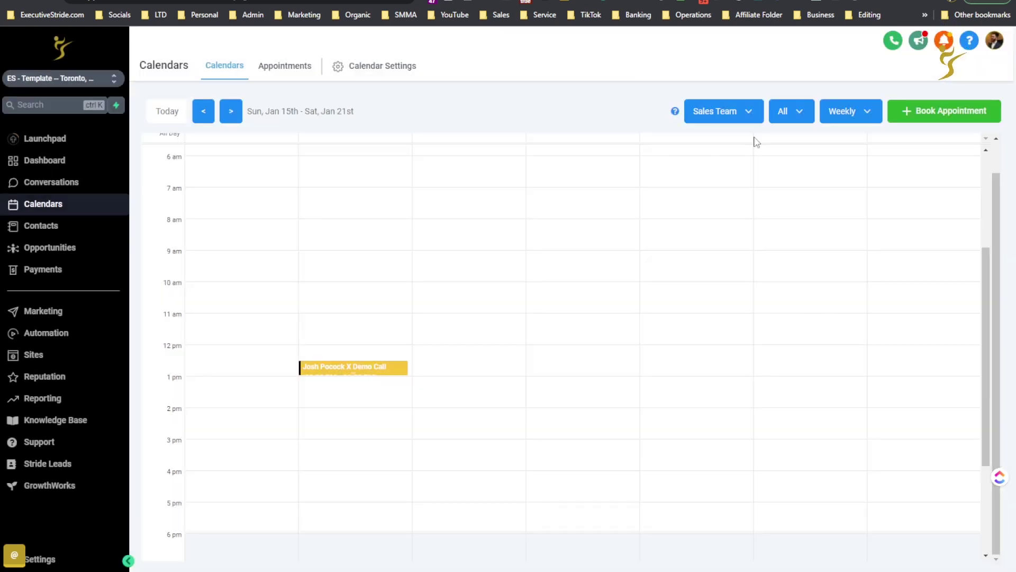
# Open the Appointments list and check the booked Demo Call entry and the list's filter options.
pyautogui.click(295, 72)
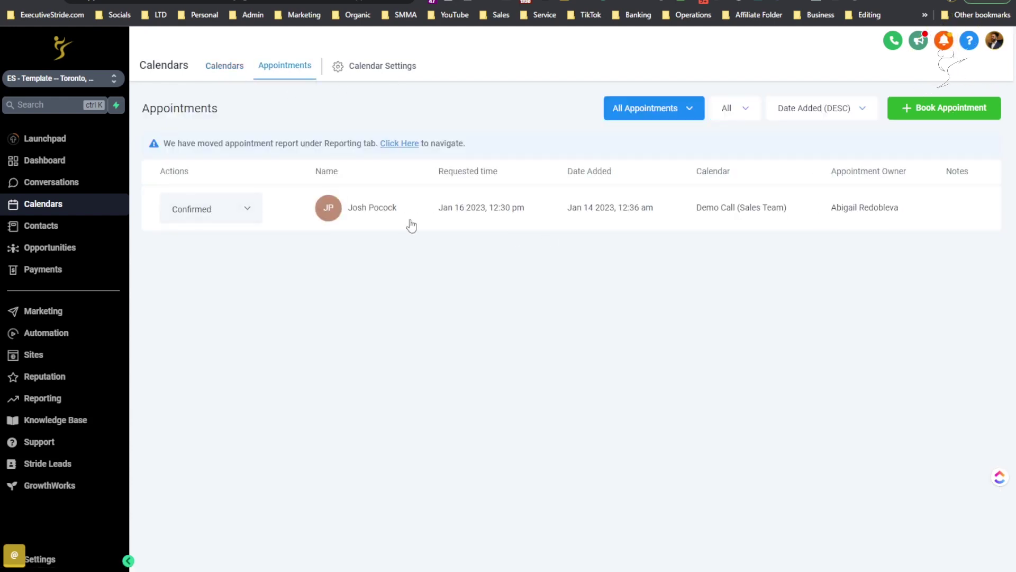
pyautogui.click(653, 116)
pyautogui.click(754, 138)
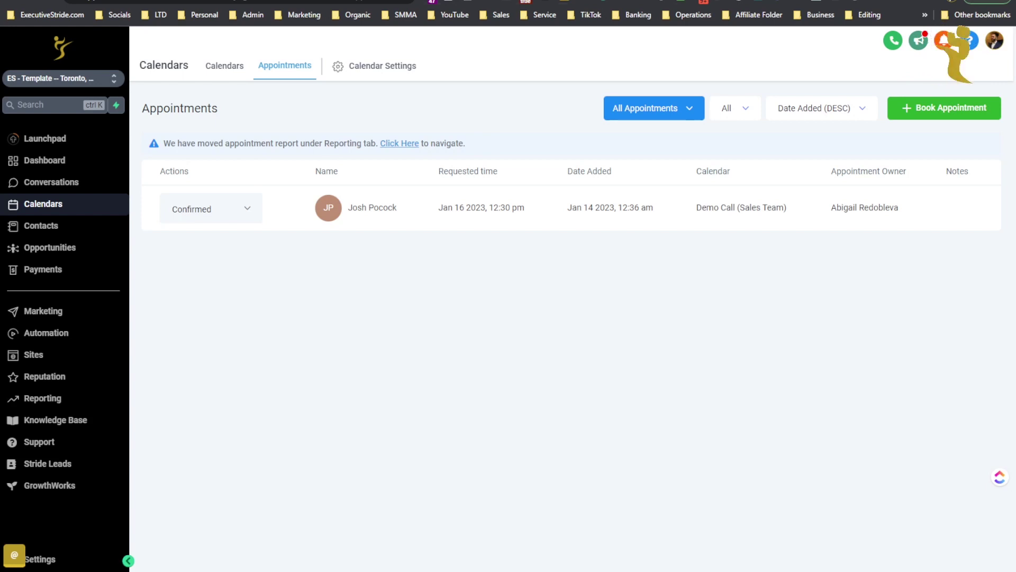
# Switch to the ExecutiveStride.com website and go to its apply page.
pyautogui.click(794, 1)
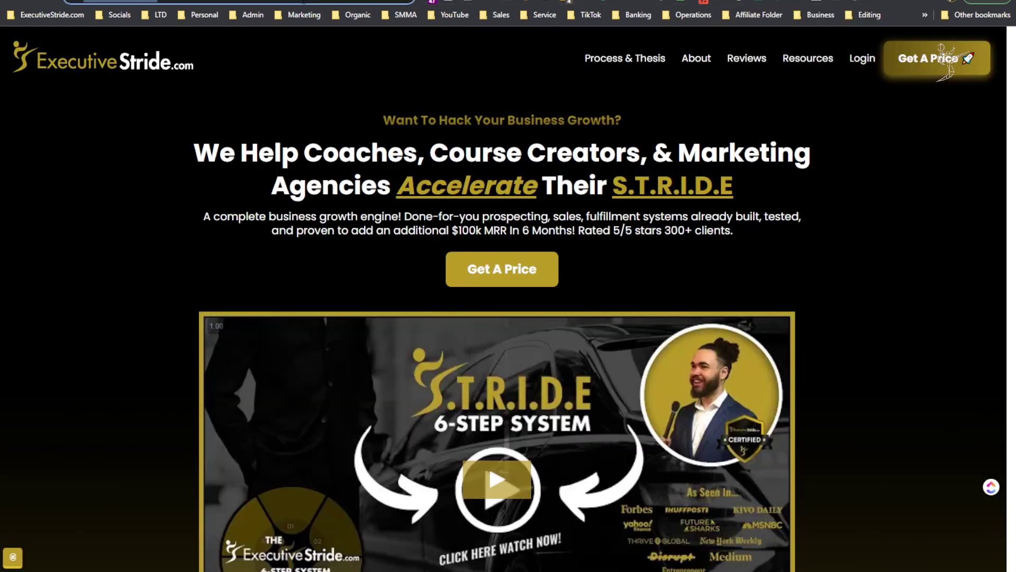
pyautogui.click(212, 2)
pyautogui.write('appl')
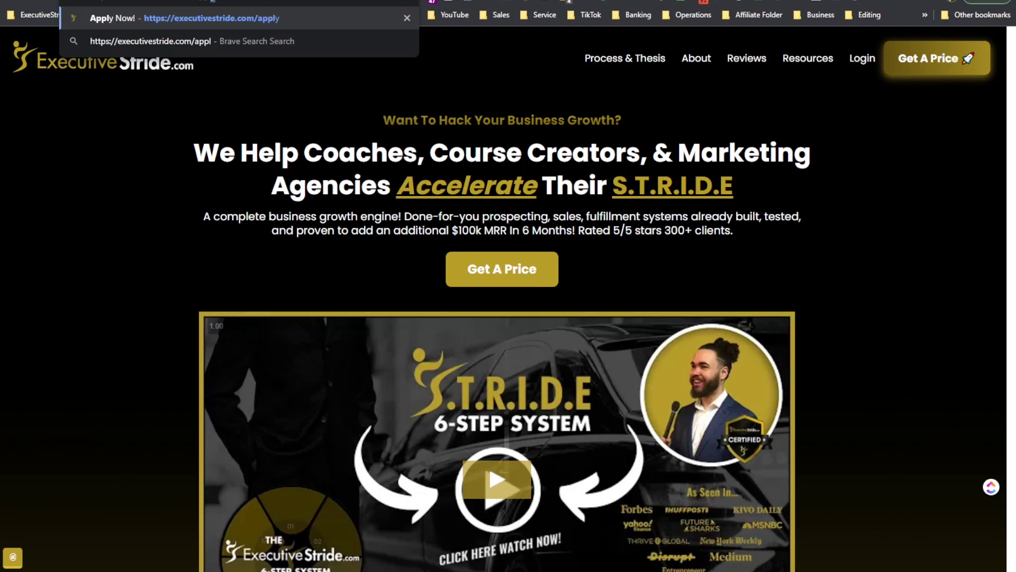
pyautogui.press('Return')
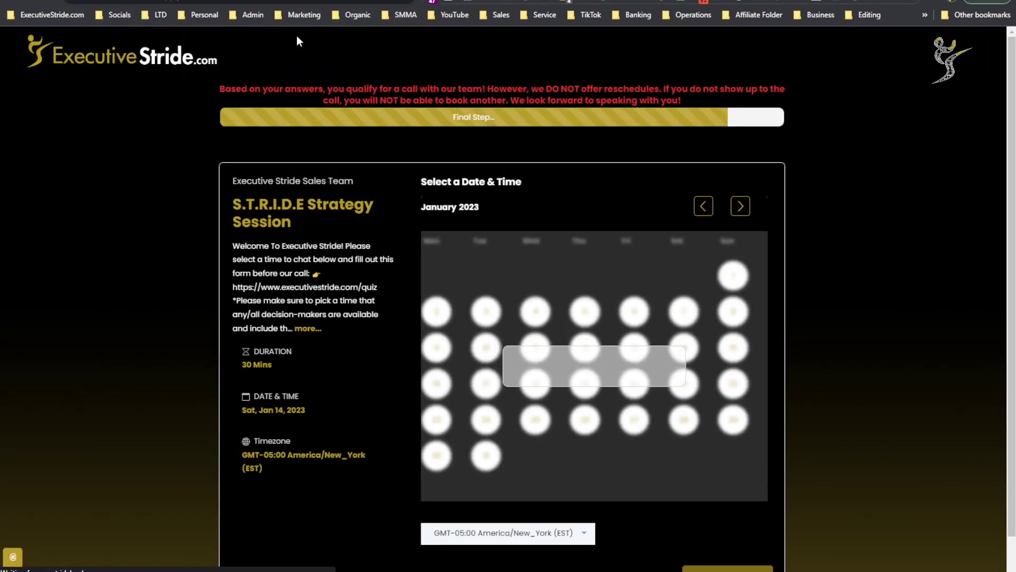
# Examine the branded S.T.R.I.D.E Strategy Session booking calendar, including its description, dates and time slots.
pyautogui.scroll(-1, 408, 194)
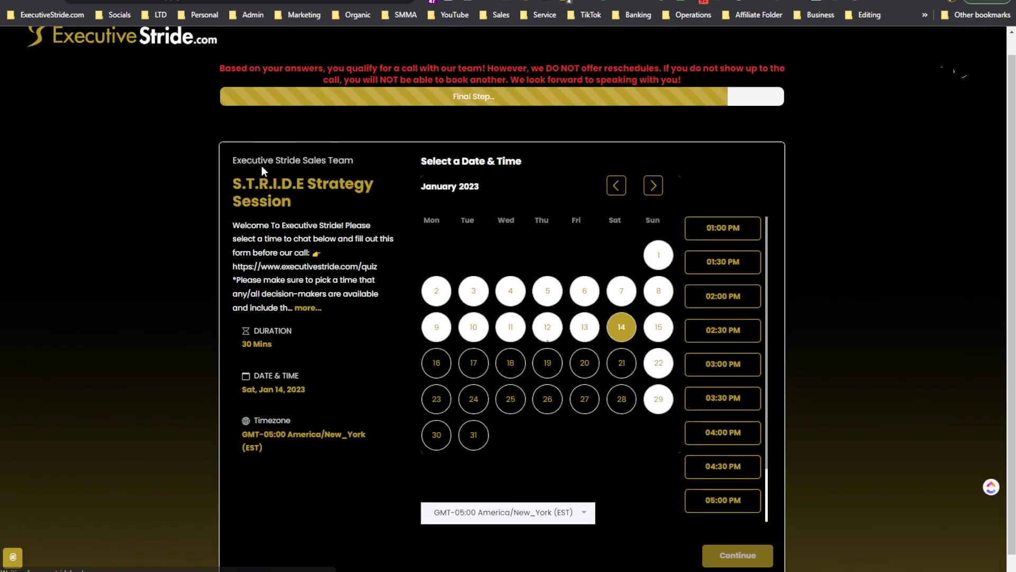
pyautogui.moveTo(259, 168); pyautogui.dragTo(719, 253)
pyautogui.click(847, 177)
pyautogui.scroll(-1, 767, 221)
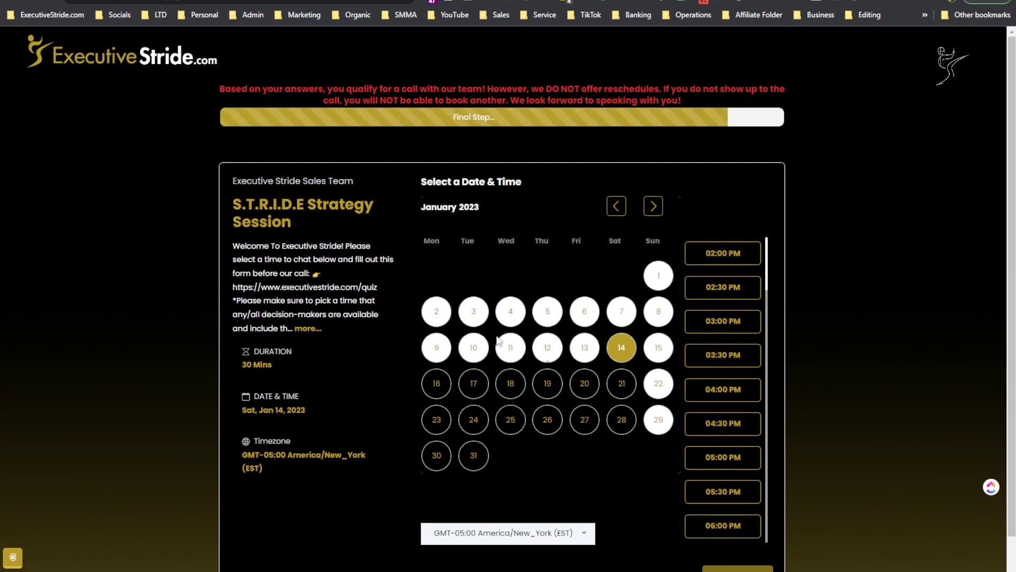
pyautogui.scroll(-1, 686, 355)
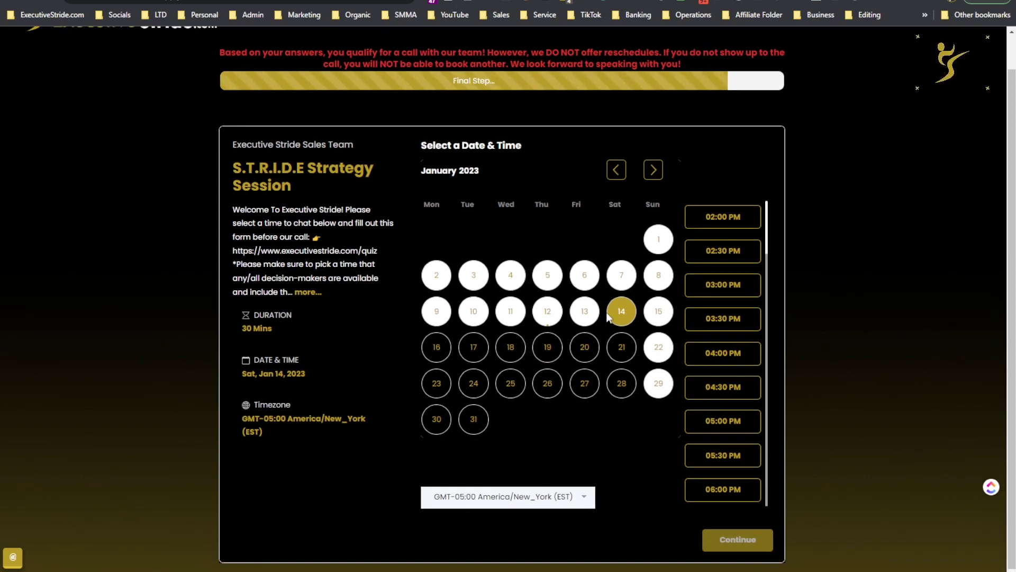
# Choose the 02:00 PM slot on January 14, 2023, continue to the contact form, and review the session description.
pyautogui.click(736, 232)
pyautogui.click(743, 537)
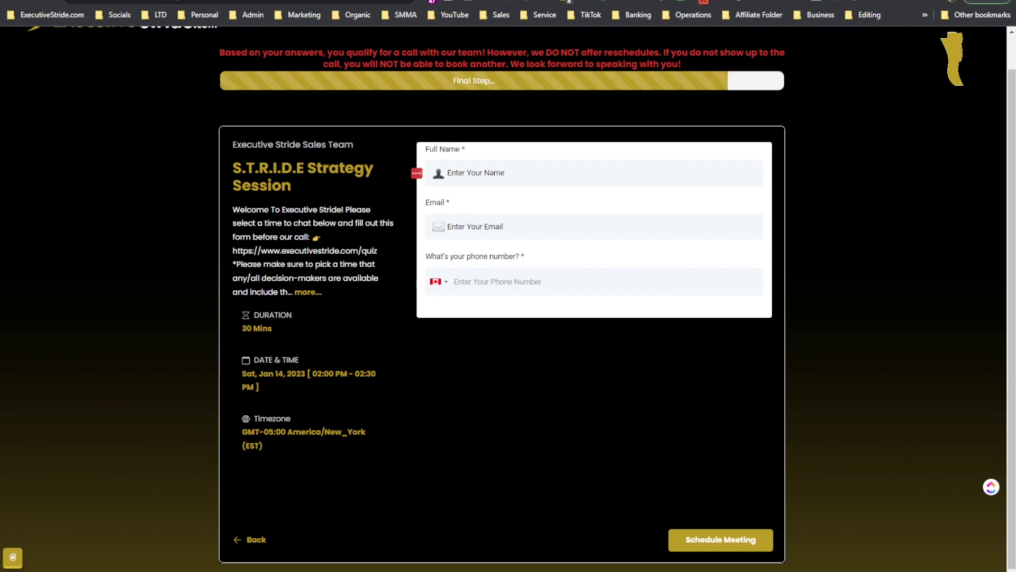
pyautogui.moveTo(263, 210); pyautogui.dragTo(267, 223)
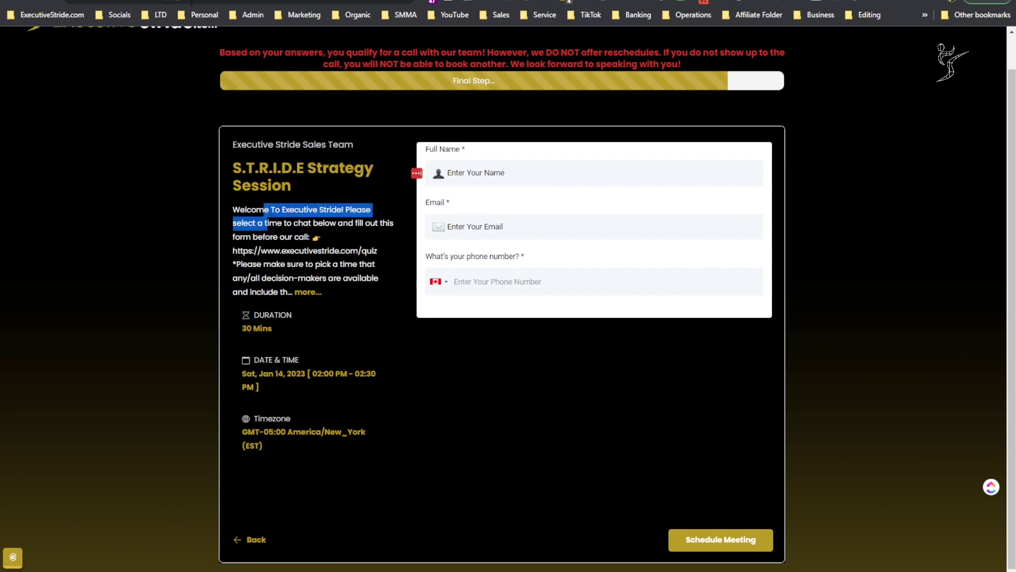
# Leave the Strategy Session contact form and switch to the HighLevel feature and price comparison page.
pyautogui.scroll(1, 160, 100)
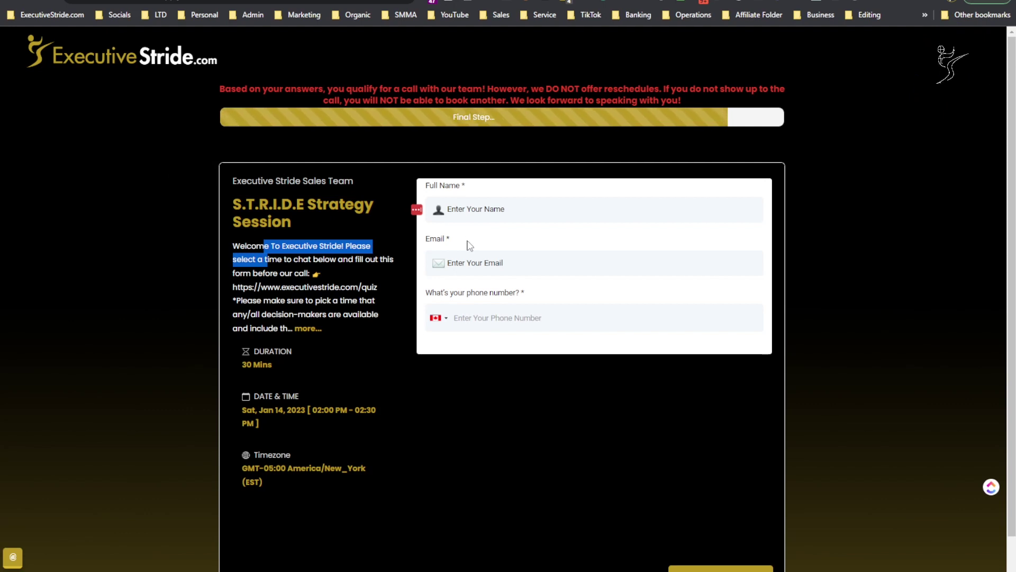
pyautogui.click(746, 97)
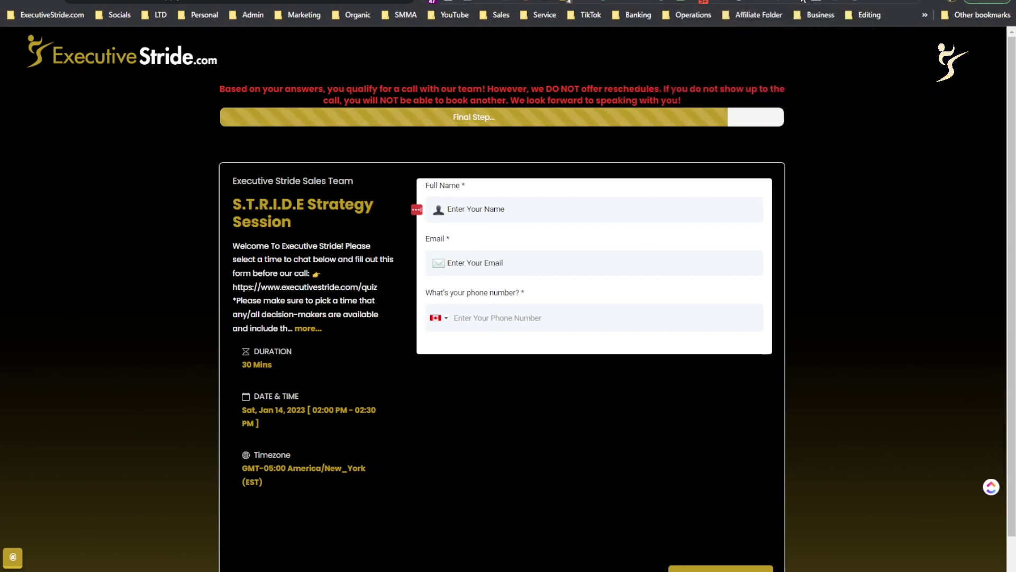
pyautogui.hotkey('ctrl', 'Tab')
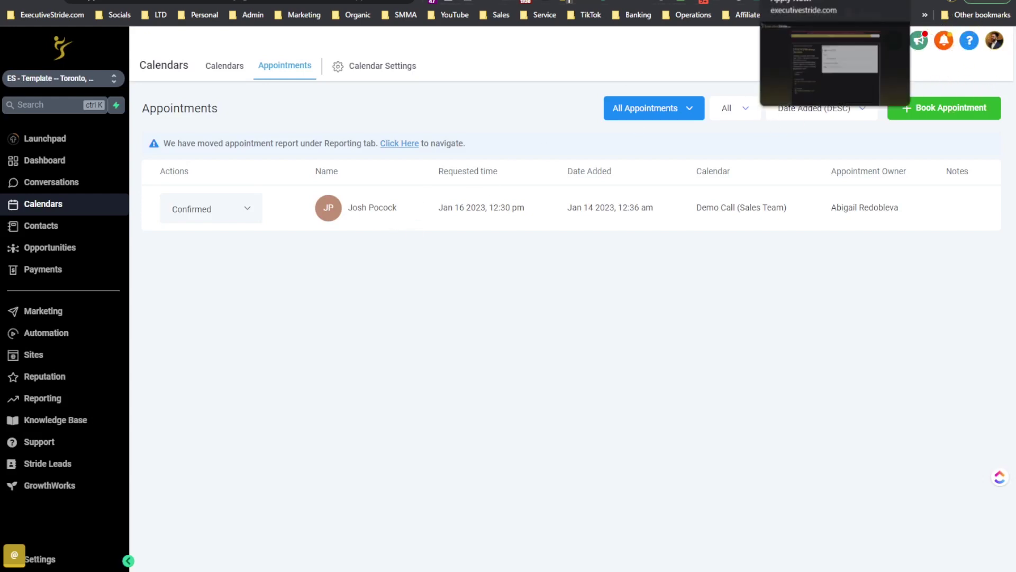
pyautogui.click(721, 2)
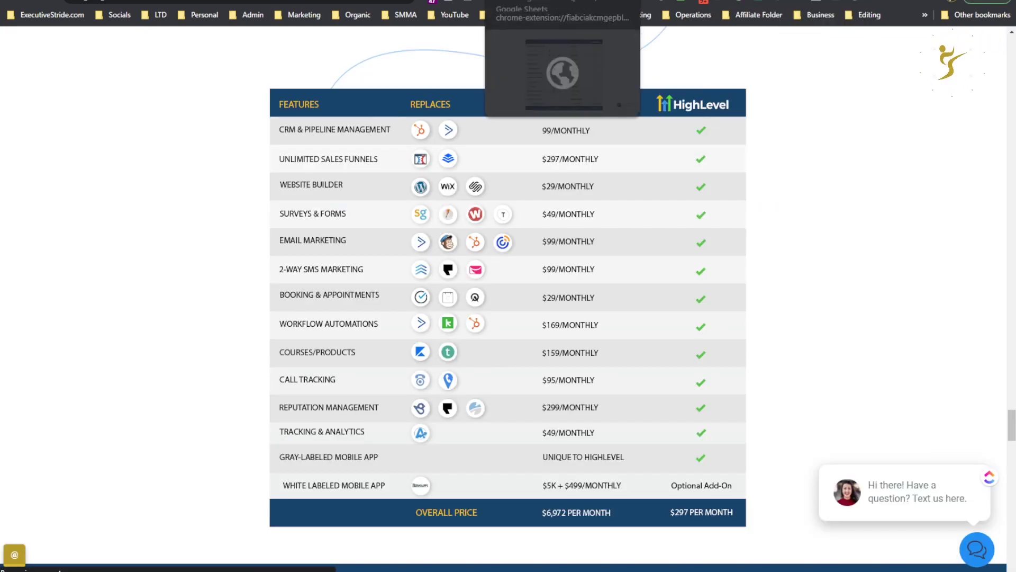
# Open the StrideCommunity.com page and look over its Facebook group invite and footer.
pyautogui.click(143, 1)
pyautogui.press('Escape')
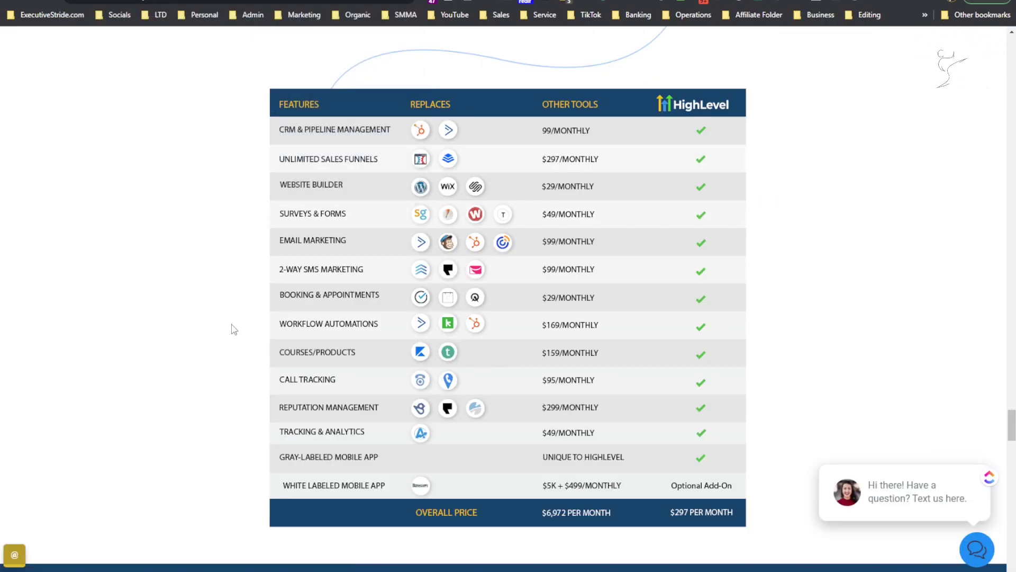
pyautogui.click(422, 388)
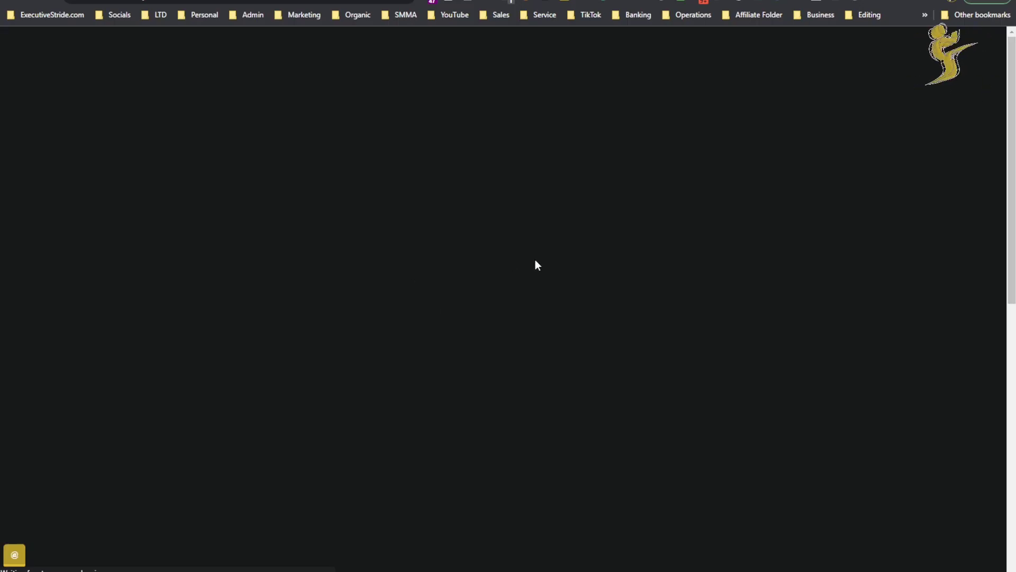
pyautogui.scroll(-1, 529, 285)
pyautogui.scroll(-15, 529, 284)
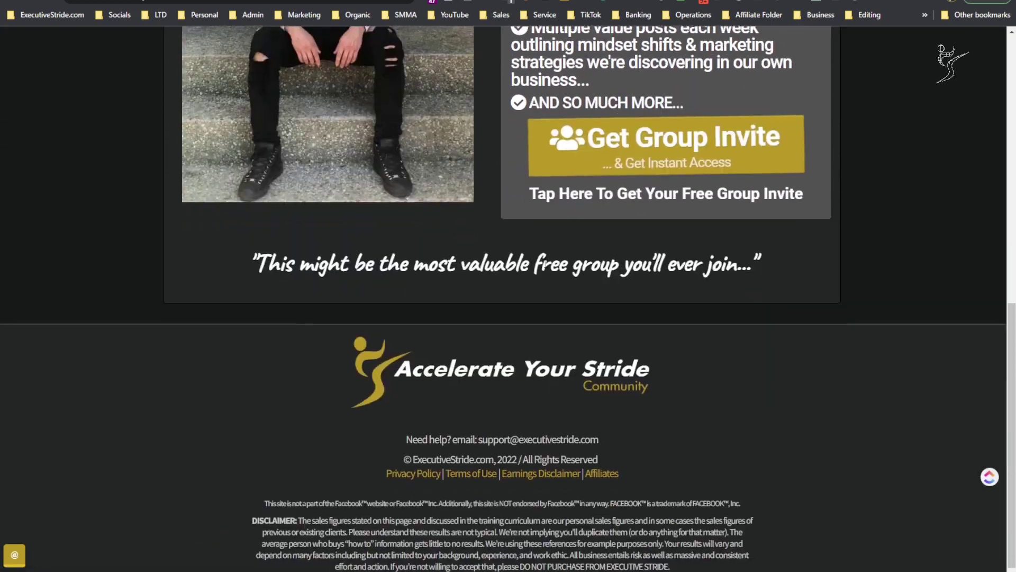
pyautogui.scroll(15, 529, 284)
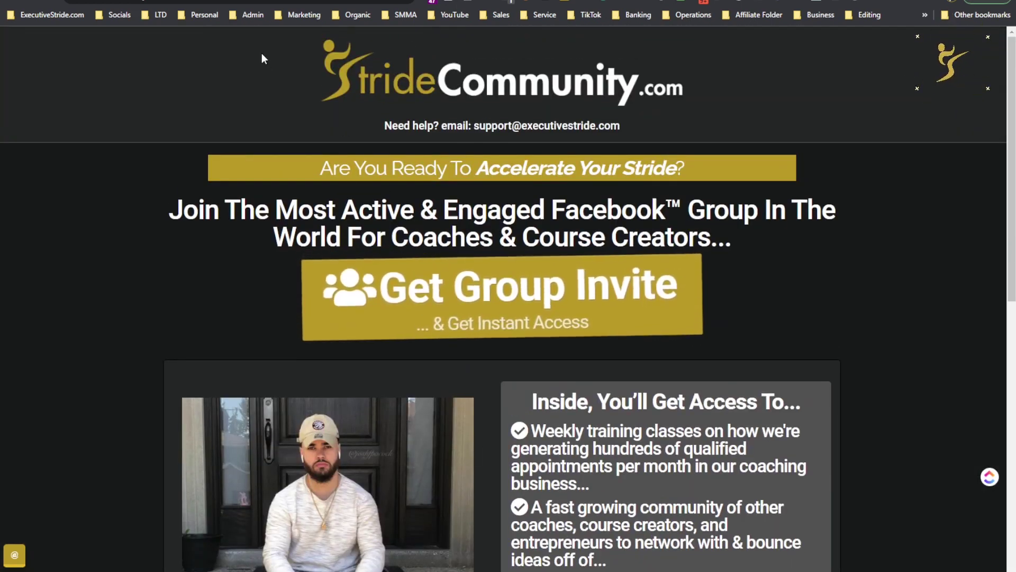
# View the free AYS Program sign-up form on ExecutiveStride.com's 6-Day $100k Challenge page and return to the Strategy Session booking page.
pyautogui.hotkey('ctrl', 'l')
pyautogui.write('ac')
pyautogui.press('Escape')
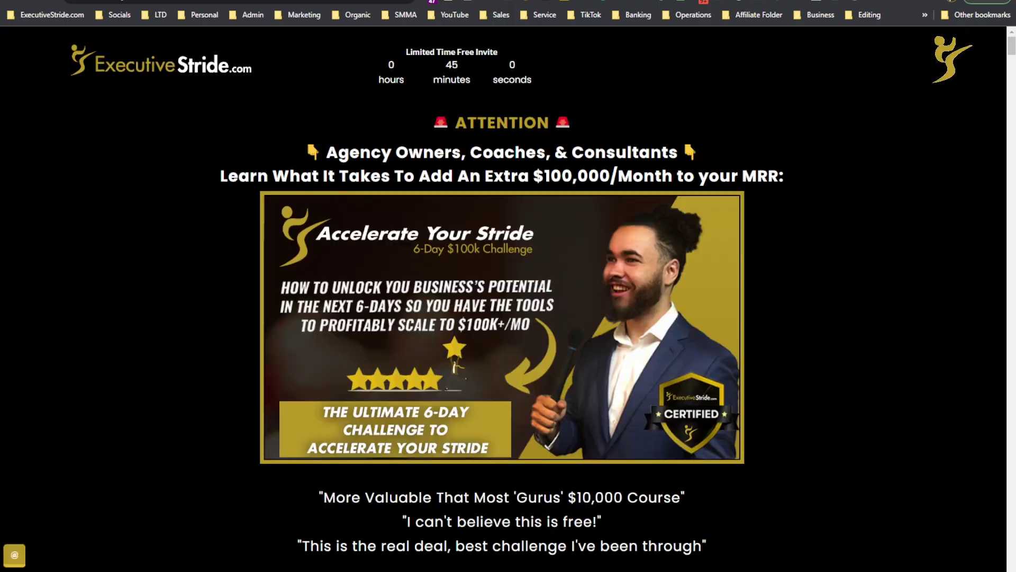
pyautogui.scroll(-10, 727, 295)
pyautogui.scroll(10, 727, 294)
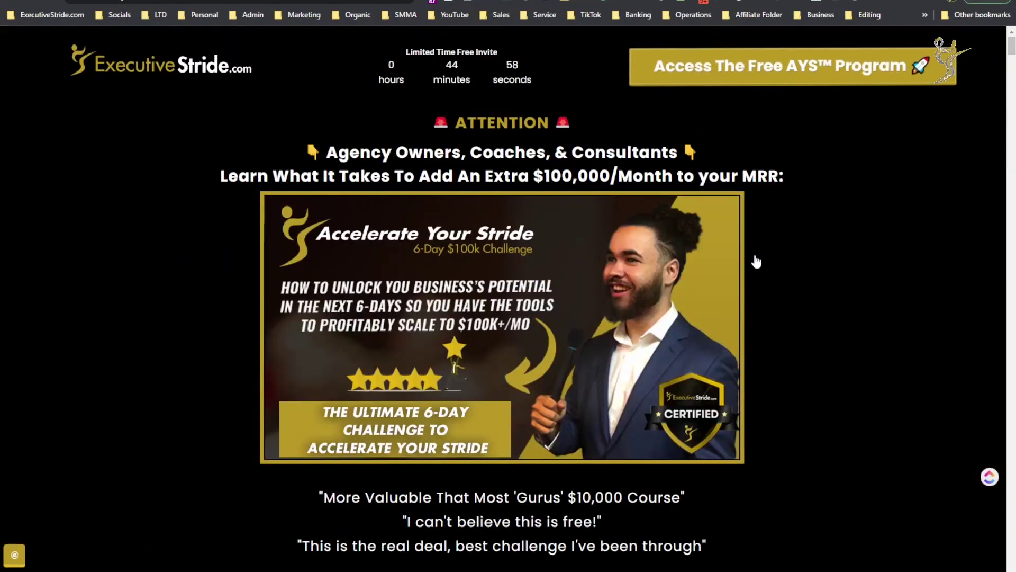
pyautogui.click(724, 81)
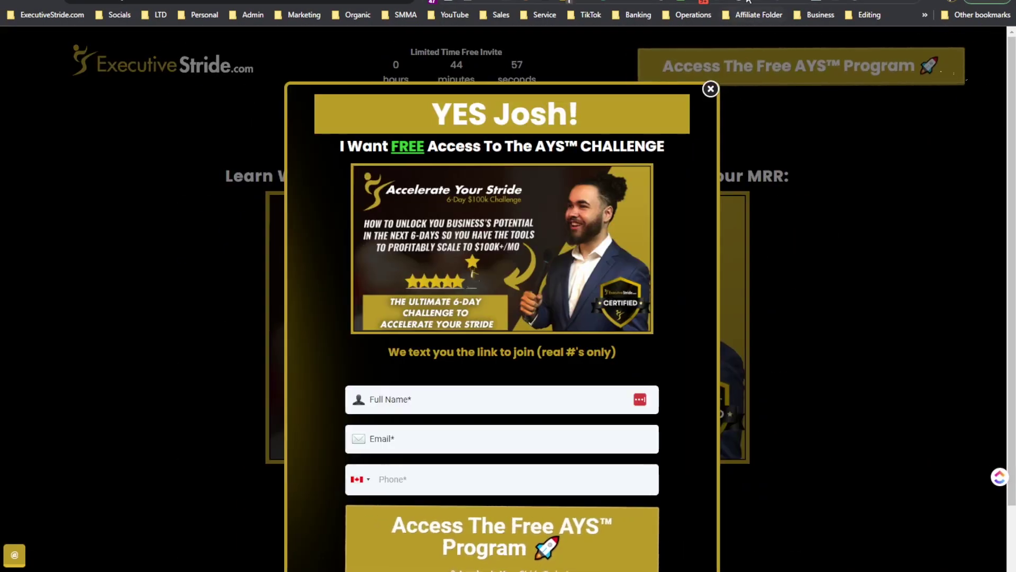
pyautogui.click(749, 1)
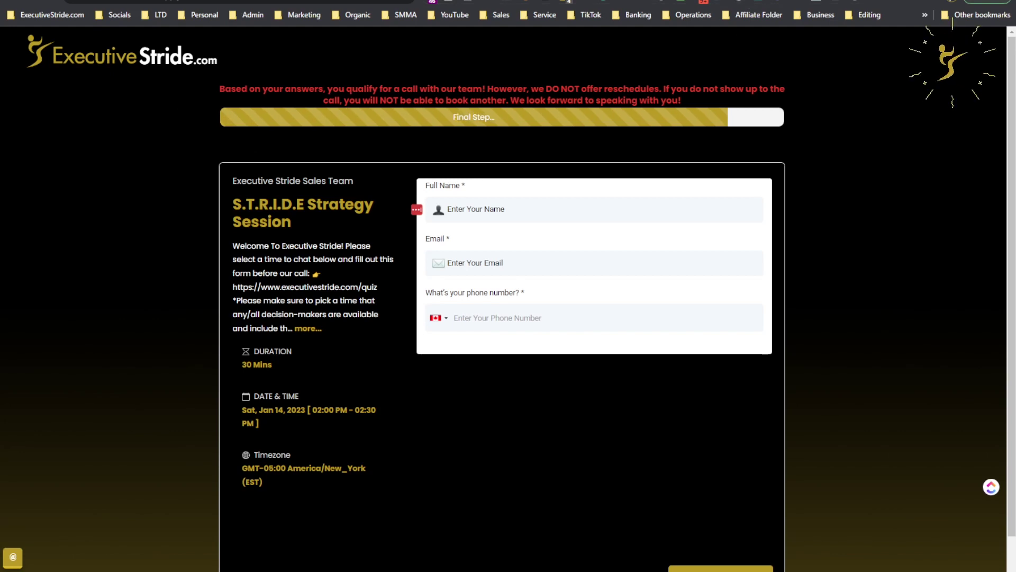